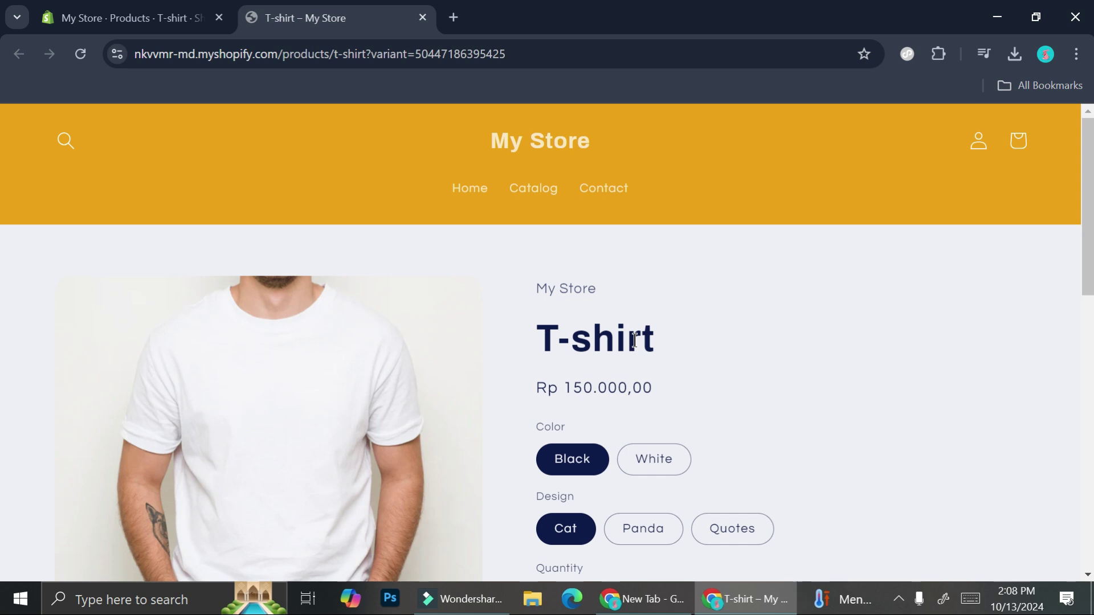
- Try the color choices and the Cat, Panda and Quotes designs on the T-shirt storefront page
{"action": "left_click", "coordinate": [629, 465]}
{"action": "left_click", "coordinate": [576, 461]}
{"action": "scroll", "coordinate": [582, 445], "scroll_direction": "down", "scroll_amount": 2}
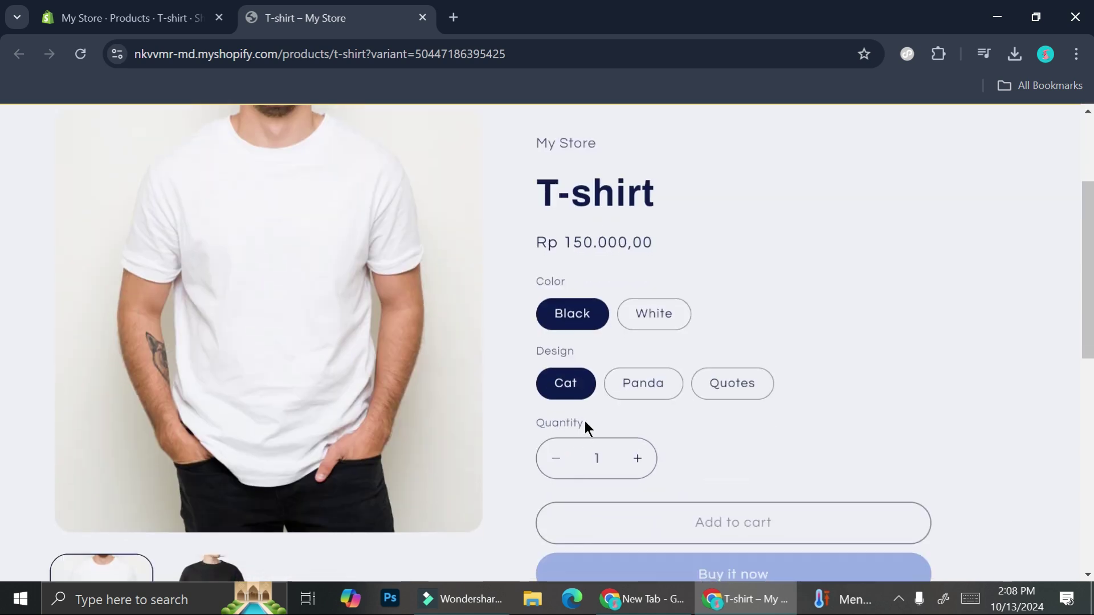
{"action": "left_click", "coordinate": [619, 399]}
{"action": "left_click", "coordinate": [715, 386]}
{"action": "left_click", "coordinate": [568, 385]}
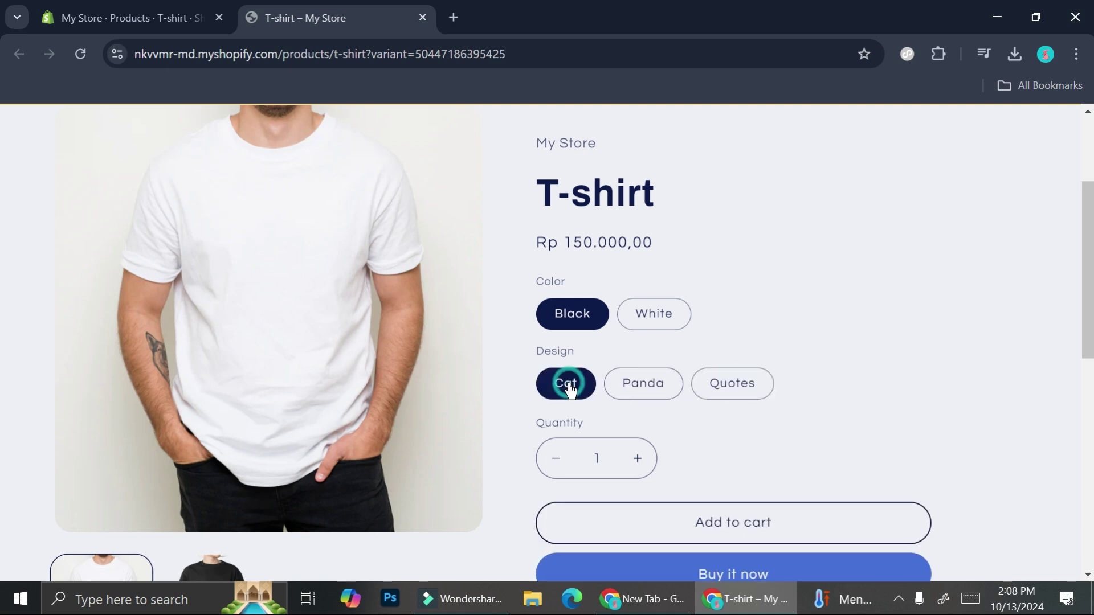
{"action": "scroll", "coordinate": [571, 390], "scroll_direction": "down", "scroll_amount": 1}
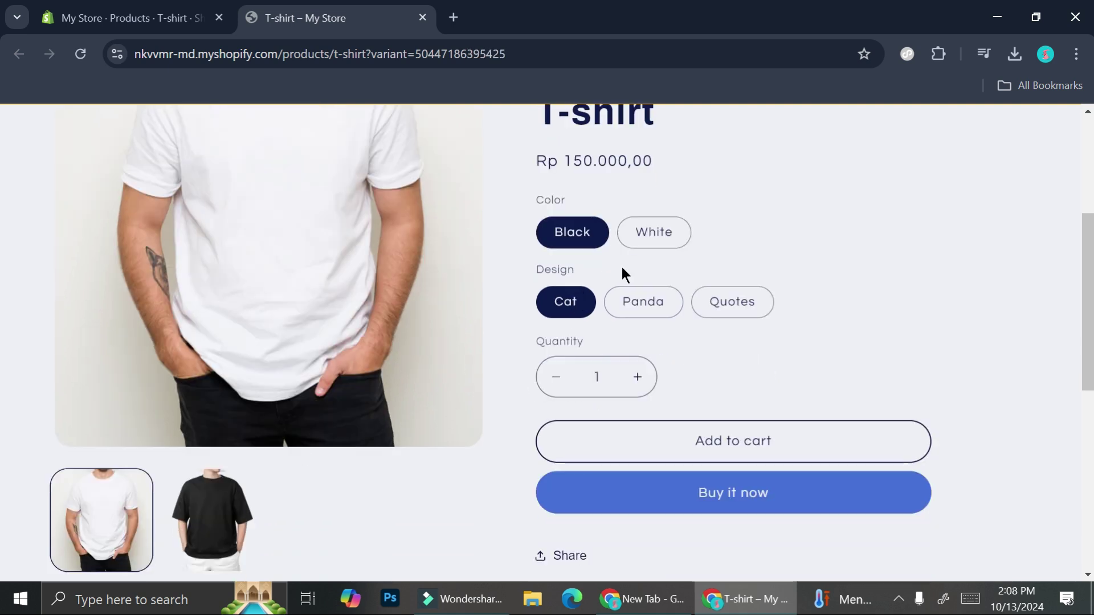
- Switch the T-shirt to White and preview the Panda and Quotes designs
{"action": "left_click", "coordinate": [659, 249]}
{"action": "scroll", "coordinate": [659, 285], "scroll_direction": "up", "scroll_amount": 1}
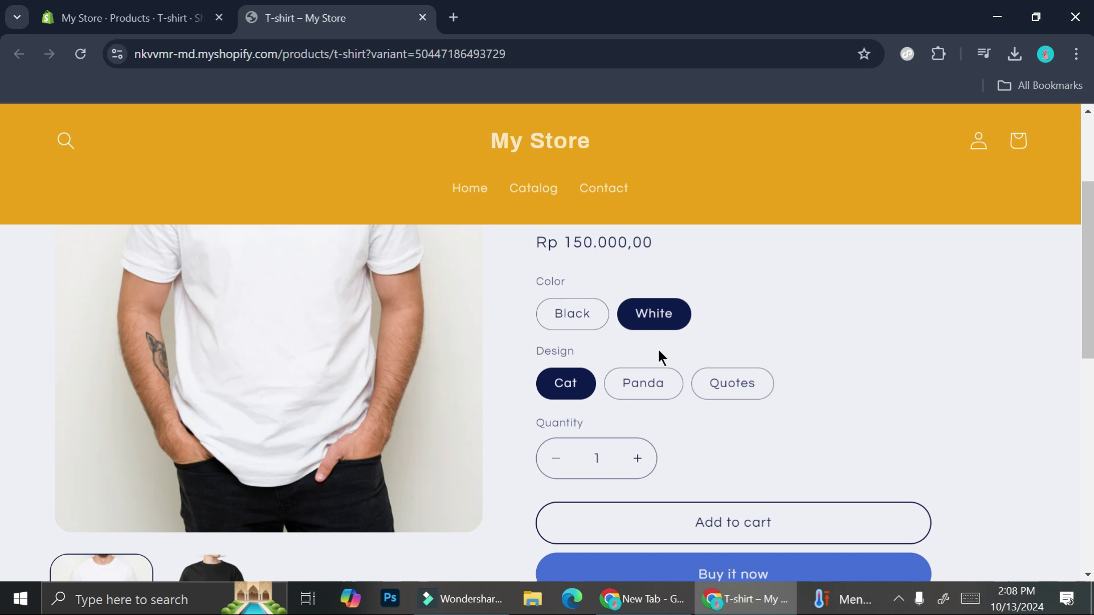
{"action": "left_click", "coordinate": [654, 381]}
{"action": "left_click", "coordinate": [721, 381]}
{"action": "scroll", "coordinate": [720, 378], "scroll_direction": "down", "scroll_amount": 2}
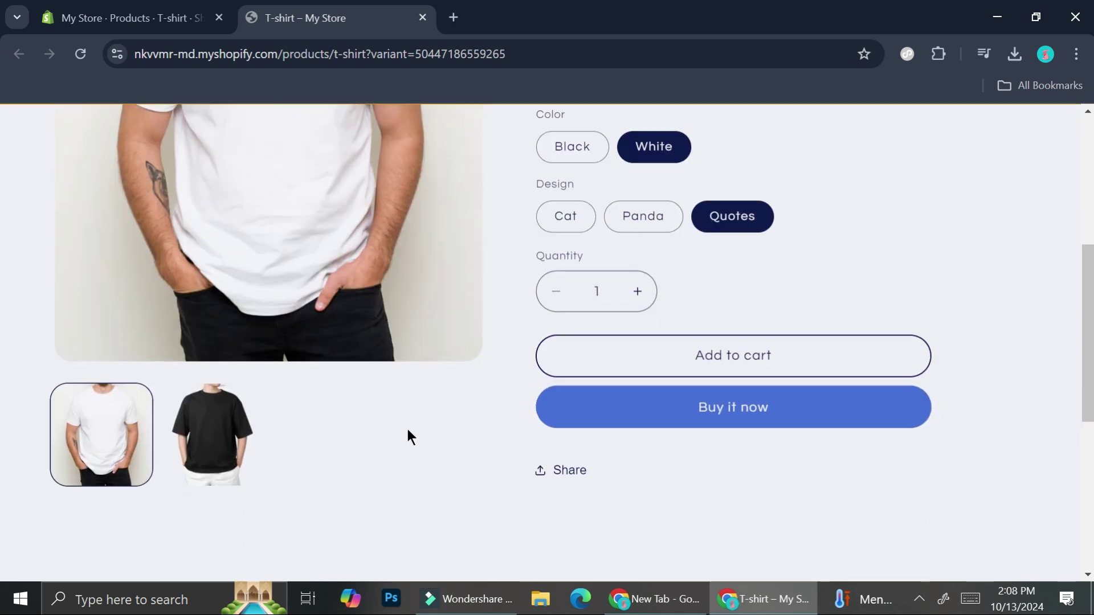
- Show the black T-shirt photo and try both colors and all three designs to check for image changes
{"action": "left_click", "coordinate": [233, 435]}
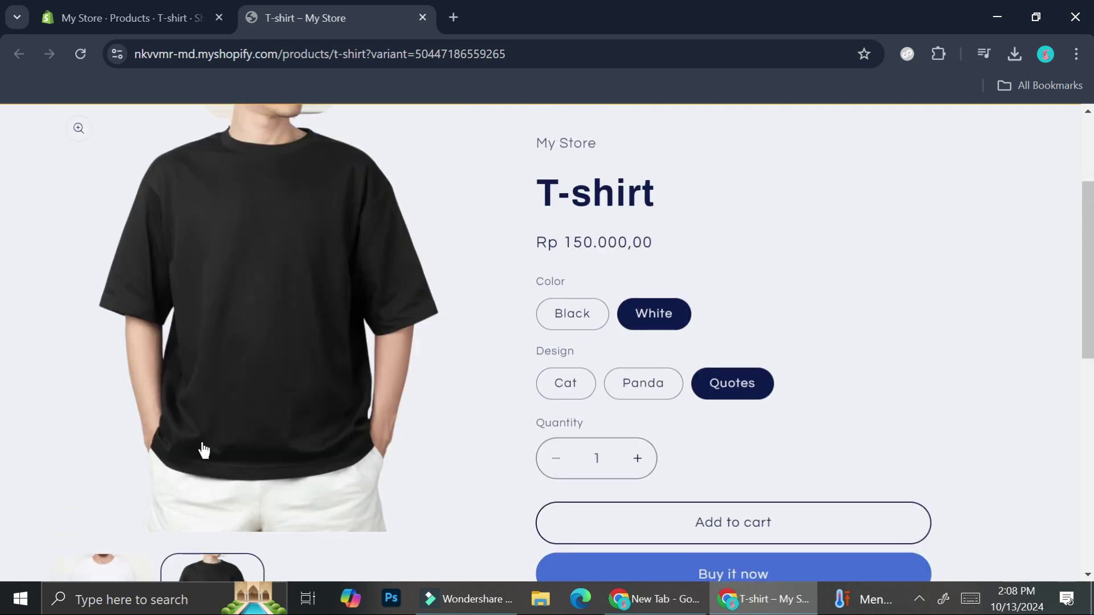
{"action": "left_click", "coordinate": [587, 320]}
{"action": "left_click", "coordinate": [647, 314]}
{"action": "left_click", "coordinate": [559, 388]}
{"action": "left_click", "coordinate": [618, 381]}
{"action": "left_click", "coordinate": [701, 383]}
{"action": "scroll", "coordinate": [153, 431], "scroll_direction": "down", "scroll_amount": 3}
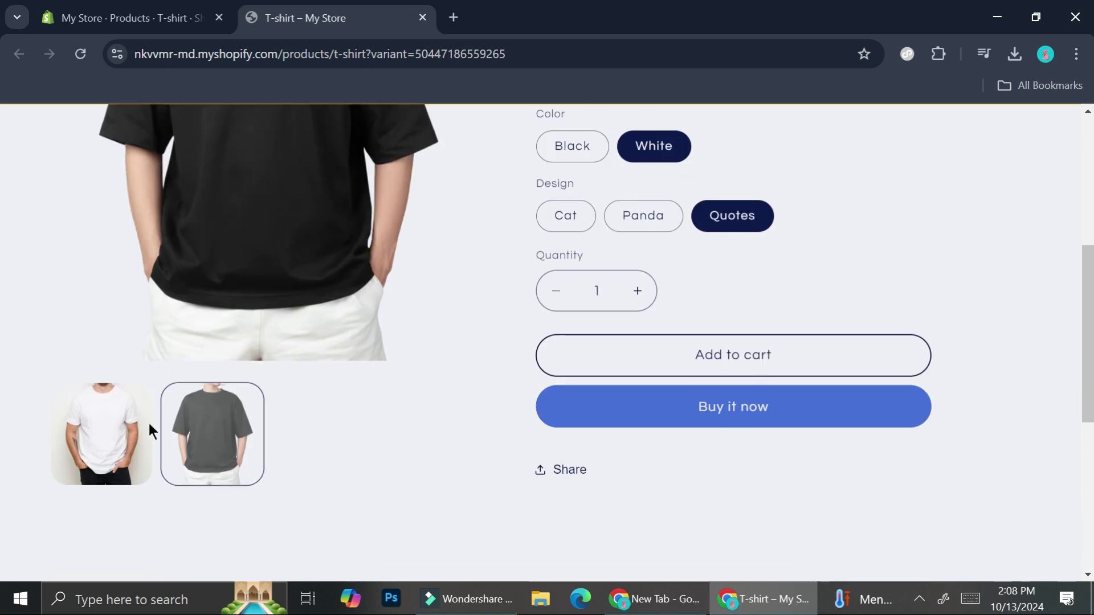
- Alternate between the white and black T-shirt photos, then cycle the colors and designs again, ending on White and Quotes
{"action": "left_click", "coordinate": [111, 435]}
{"action": "left_click", "coordinate": [208, 571]}
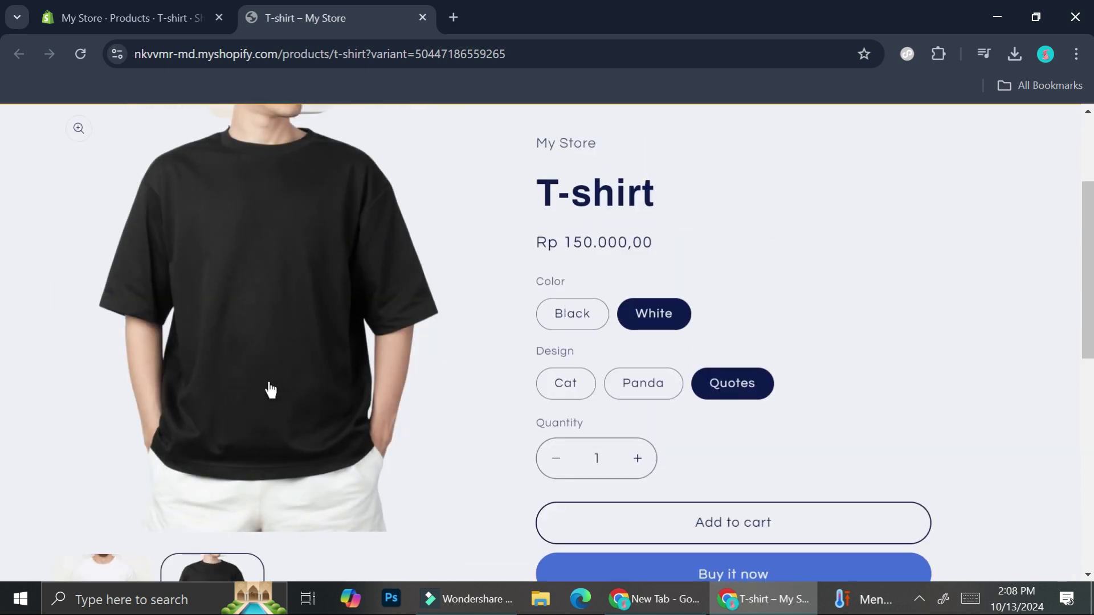
{"action": "scroll", "coordinate": [272, 379], "scroll_direction": "up", "scroll_amount": 1}
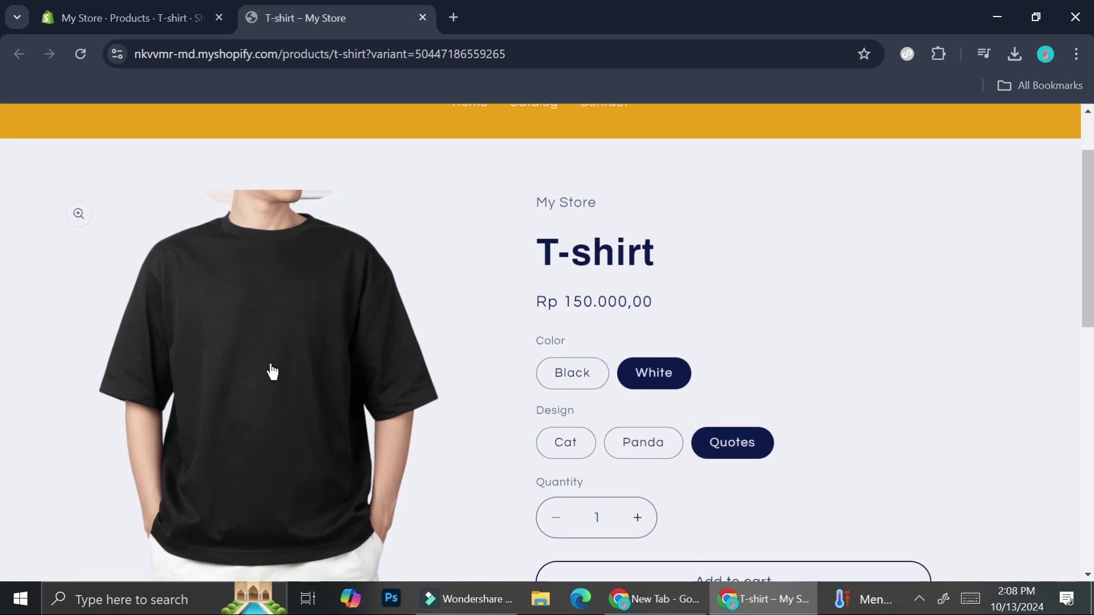
{"action": "scroll", "coordinate": [464, 364], "scroll_direction": "down", "scroll_amount": 1}
{"action": "left_click", "coordinate": [591, 315]}
{"action": "left_click", "coordinate": [654, 323]}
{"action": "left_click", "coordinate": [570, 387]}
{"action": "left_click", "coordinate": [638, 390]}
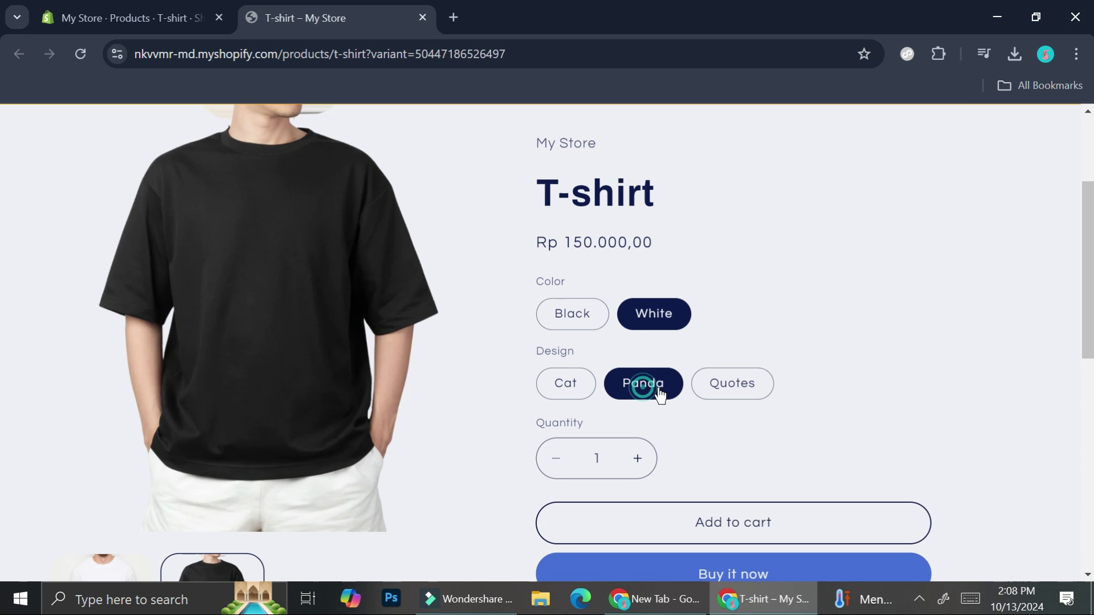
{"action": "left_click", "coordinate": [761, 399]}
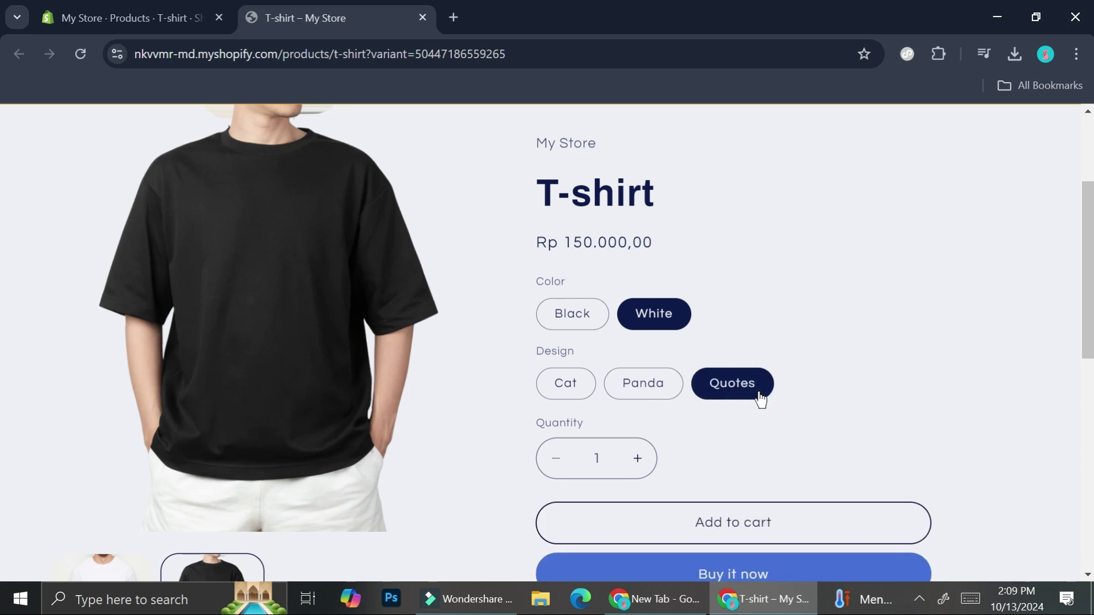
- Switch to the Shopify admin home and open the Shopify App Store to browse all apps
{"action": "left_click", "coordinate": [96, 8]}
{"action": "left_click", "coordinate": [64, 127]}
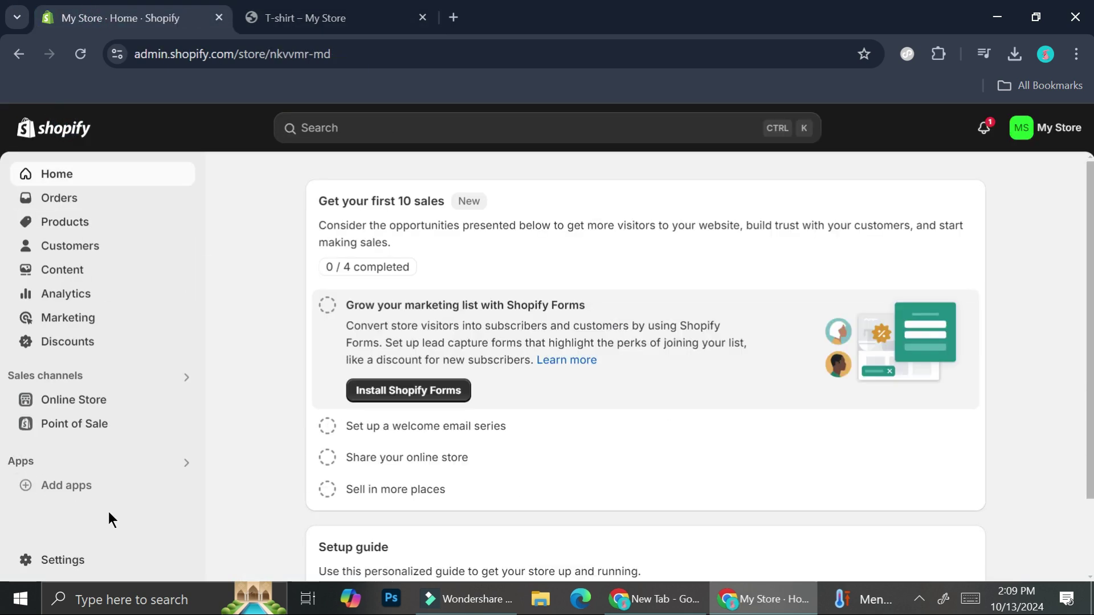
{"action": "left_click", "coordinate": [48, 479]}
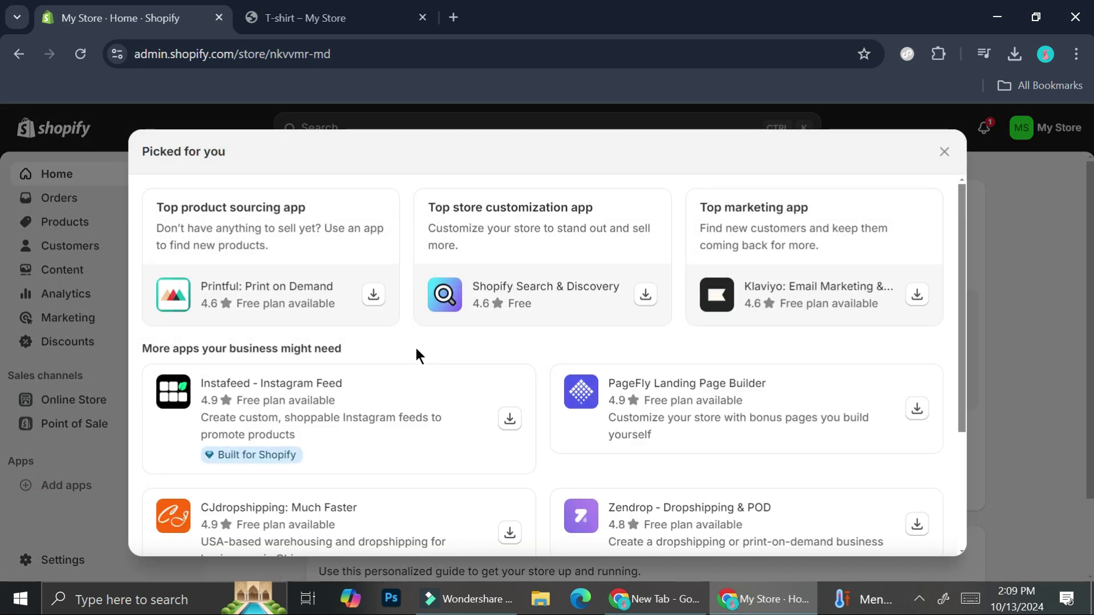
{"action": "scroll", "coordinate": [414, 353], "scroll_direction": "down", "scroll_amount": 4}
{"action": "left_click", "coordinate": [365, 535]}
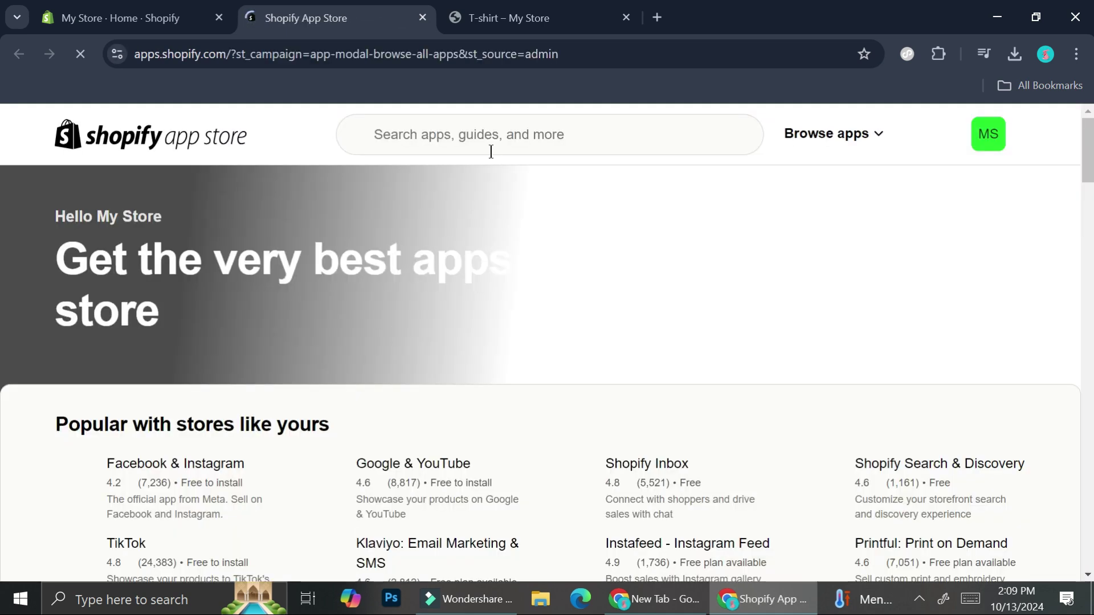
- Search the app store for "live product options" and open the LPO Live Product Options listing
{"action": "left_click", "coordinate": [490, 145]}
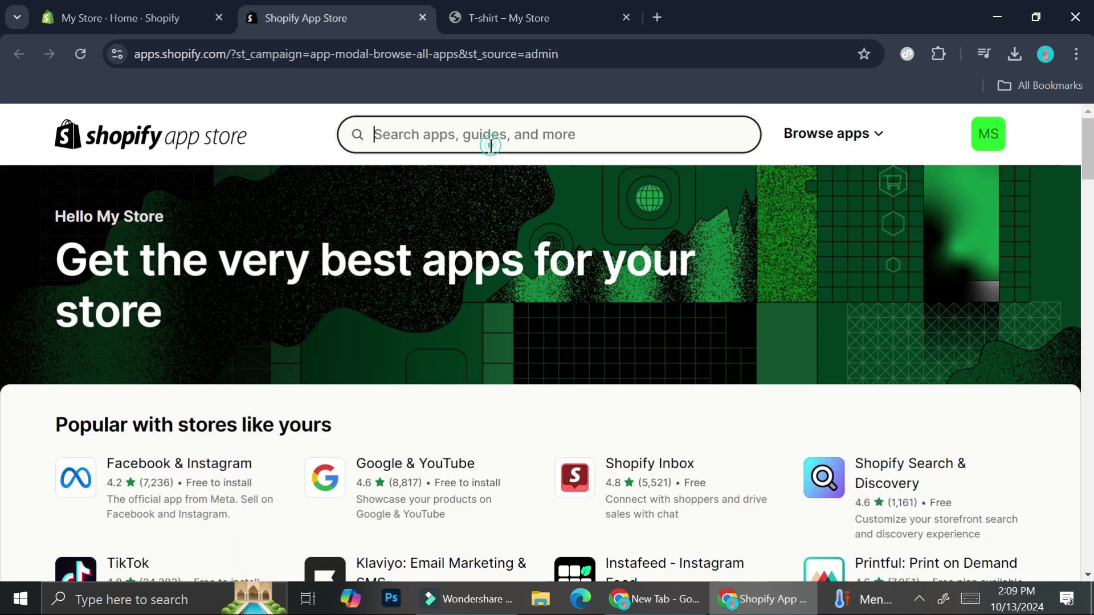
{"action": "type", "text": "live pr"}
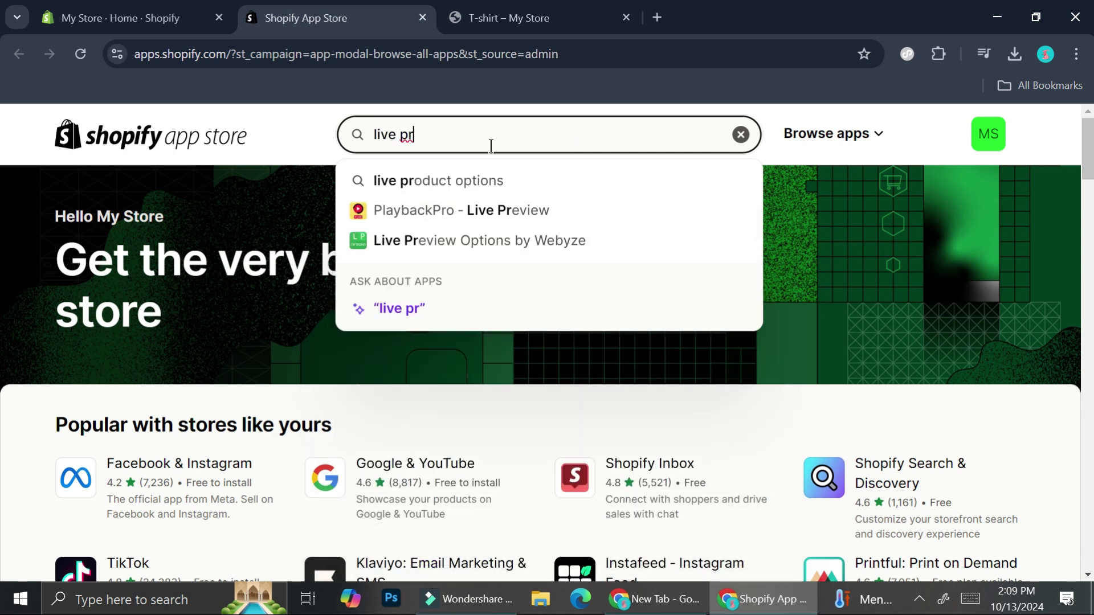
{"action": "left_click", "coordinate": [485, 180]}
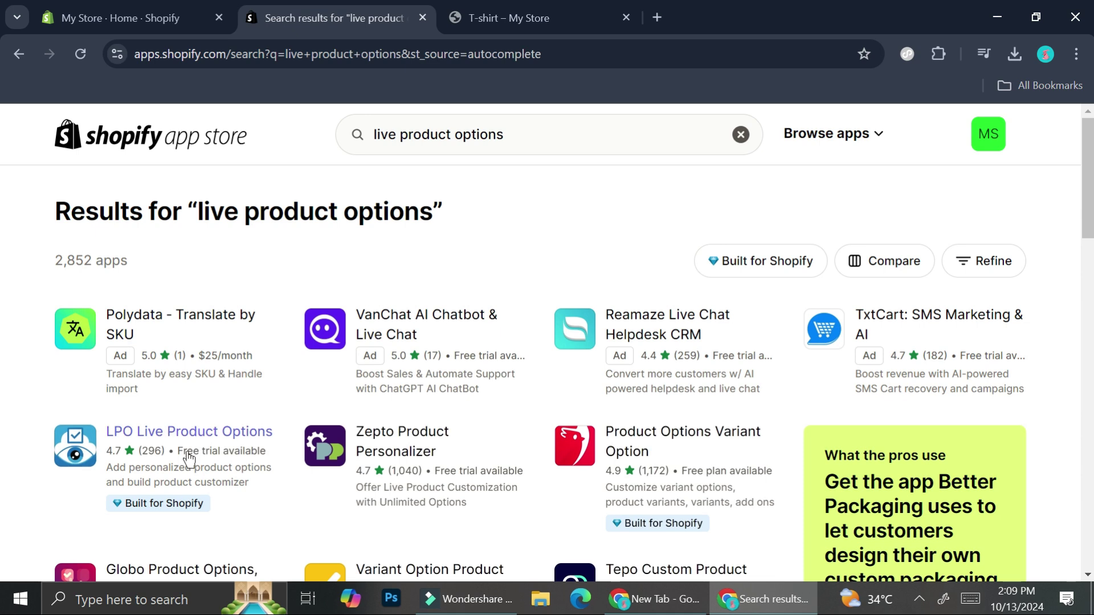
{"action": "left_click", "coordinate": [158, 433]}
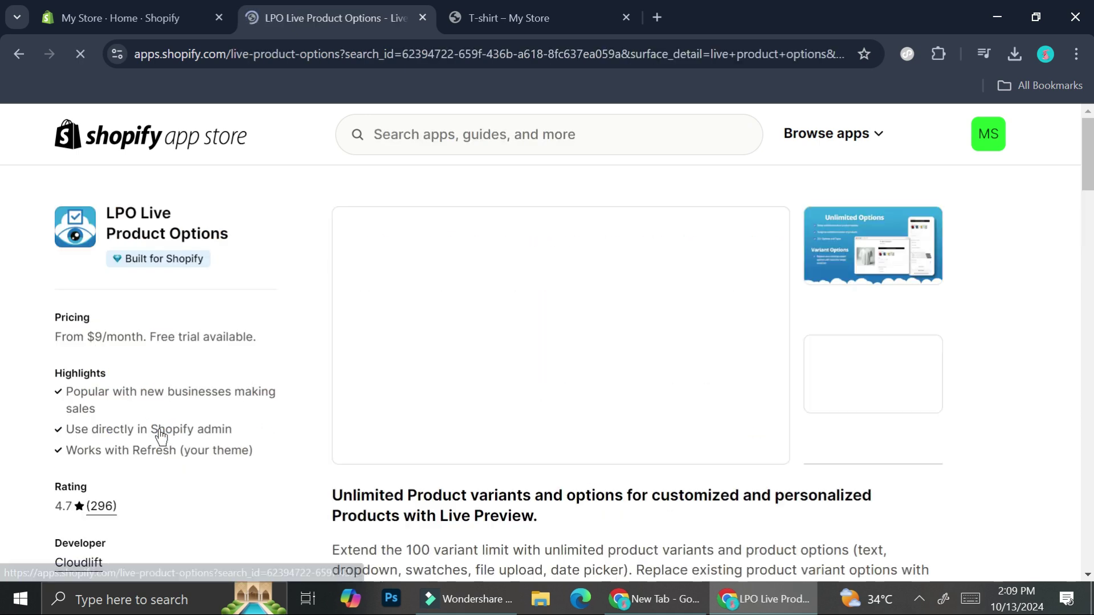
- Review the LPO Live Product Options description and install the app on the store, granting its requested access
{"action": "scroll", "coordinate": [402, 336], "scroll_direction": "down", "scroll_amount": 4}
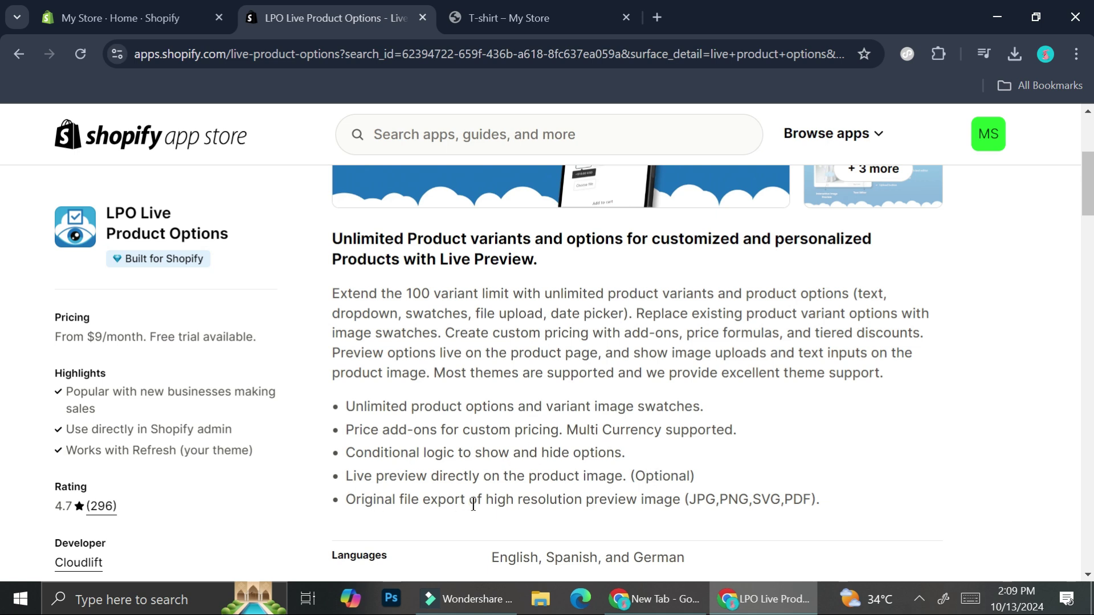
{"action": "scroll", "coordinate": [731, 470], "scroll_direction": "down", "scroll_amount": 3}
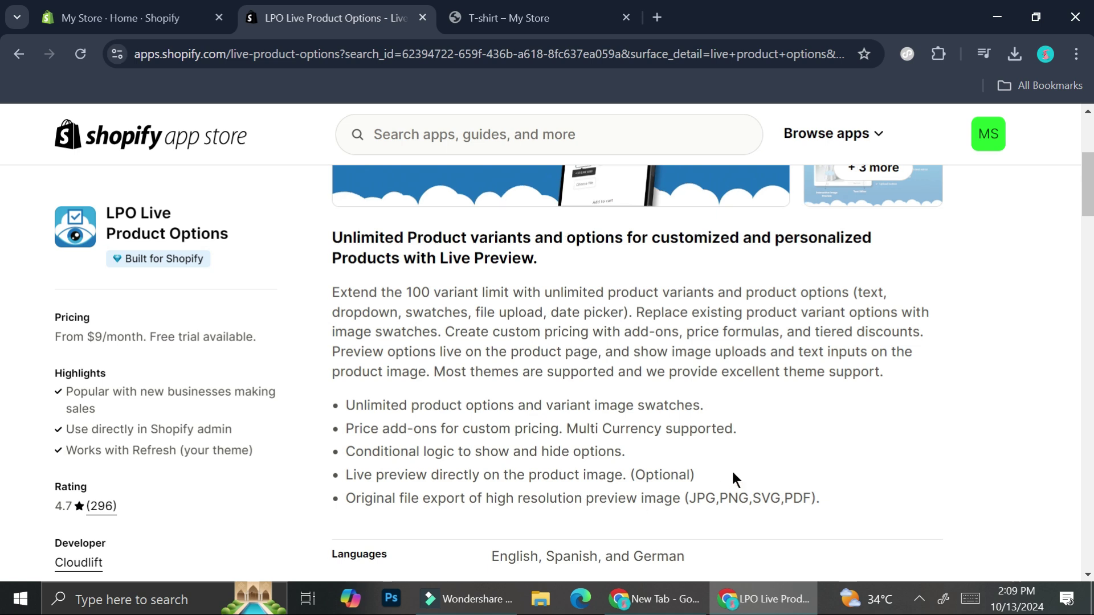
{"action": "scroll", "coordinate": [518, 295], "scroll_direction": "down", "scroll_amount": 5}
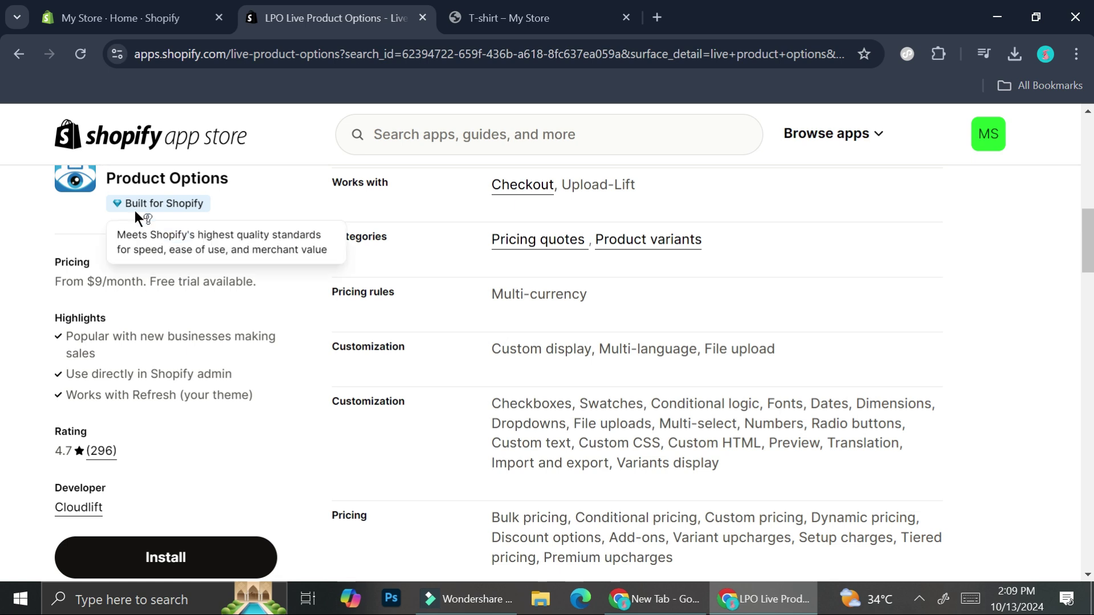
{"action": "scroll", "coordinate": [134, 210], "scroll_direction": "up", "scroll_amount": 2}
{"action": "scroll", "coordinate": [237, 320], "scroll_direction": "down", "scroll_amount": 5}
{"action": "left_click", "coordinate": [168, 393]}
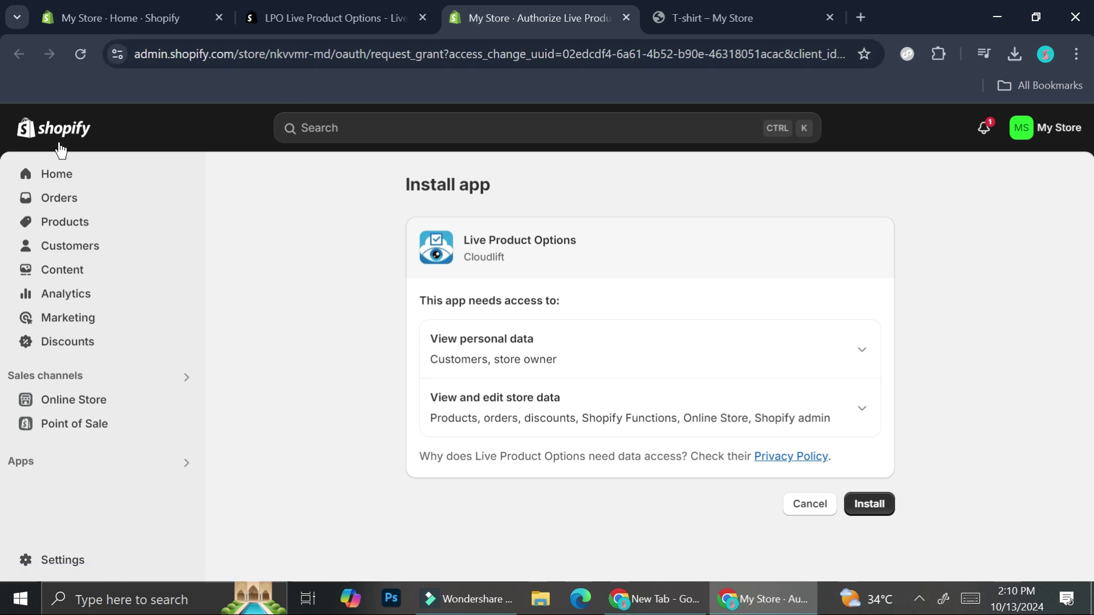
{"action": "left_click", "coordinate": [869, 504]}
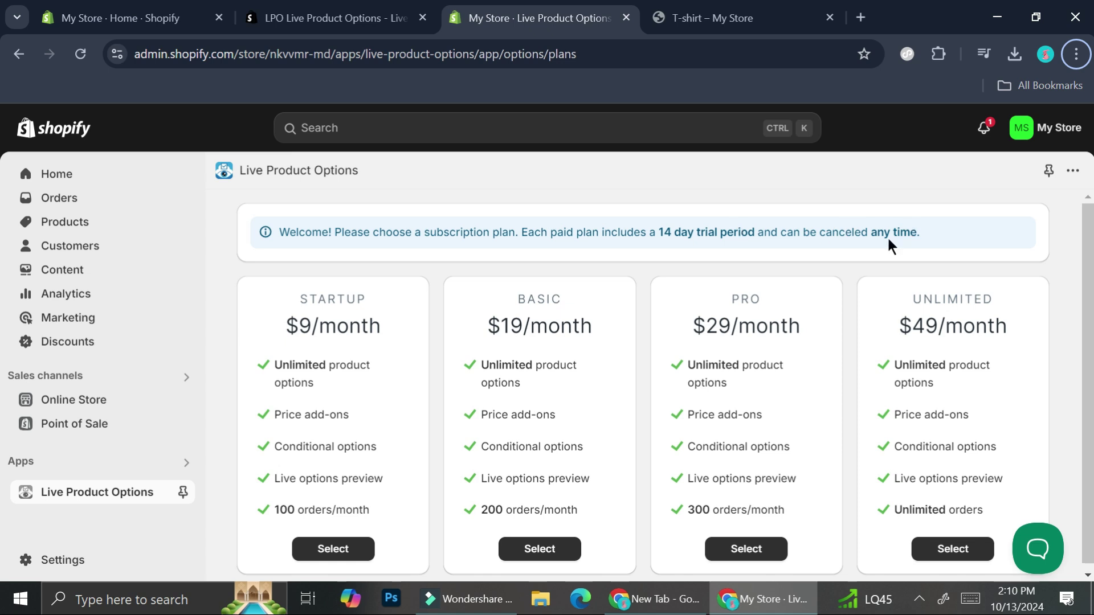
- Choose the Startup plan at $9/month for Live Product Options and approve the subscription
{"action": "scroll", "coordinate": [651, 290], "scroll_direction": "down", "scroll_amount": 1}
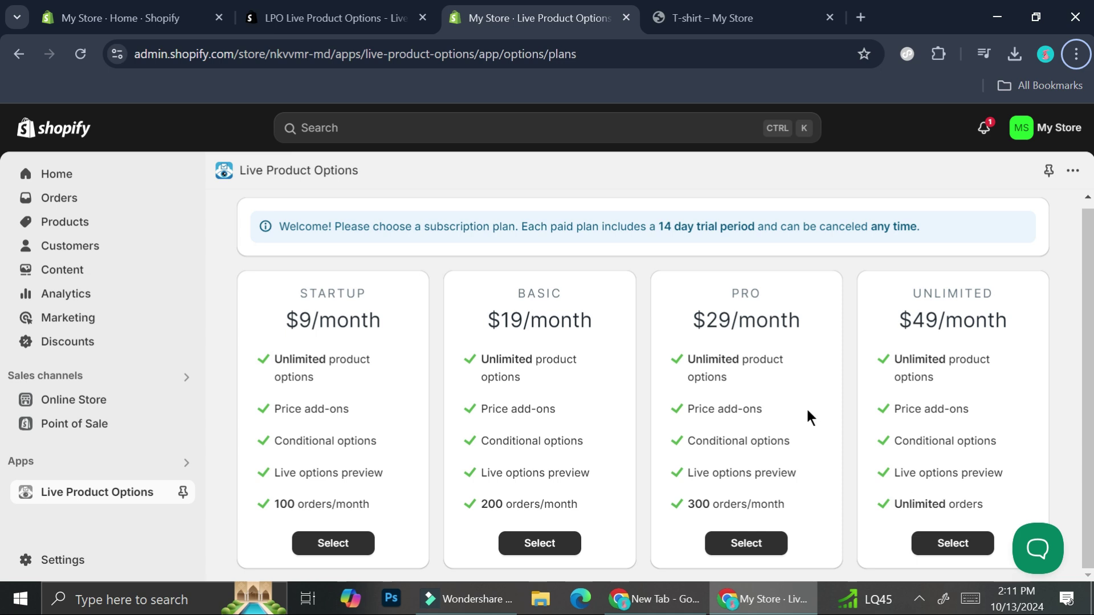
{"action": "left_click", "coordinate": [339, 544]}
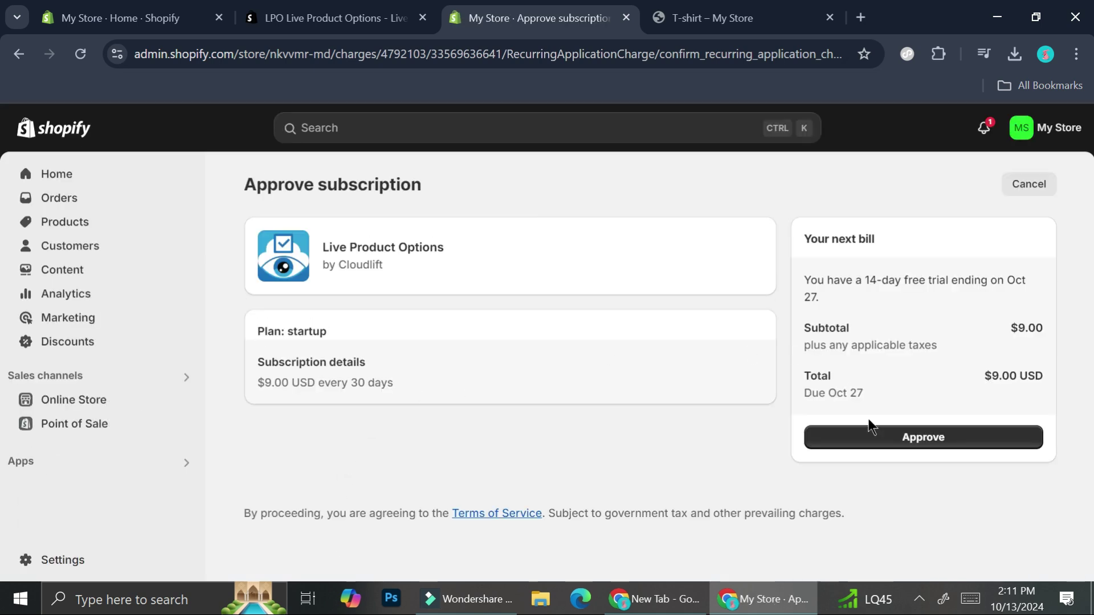
{"action": "left_click", "coordinate": [858, 432]}
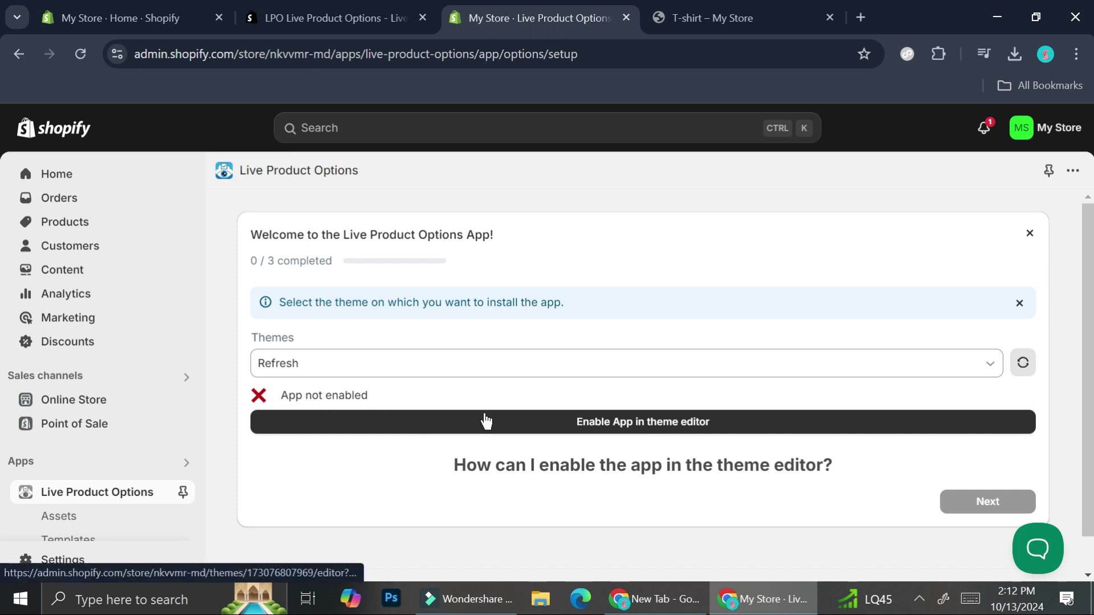
- Open the Refresh theme in the theme editor from the app setup and enable the Live Options App embed
{"action": "scroll", "coordinate": [102, 331], "scroll_direction": "down", "scroll_amount": 3}
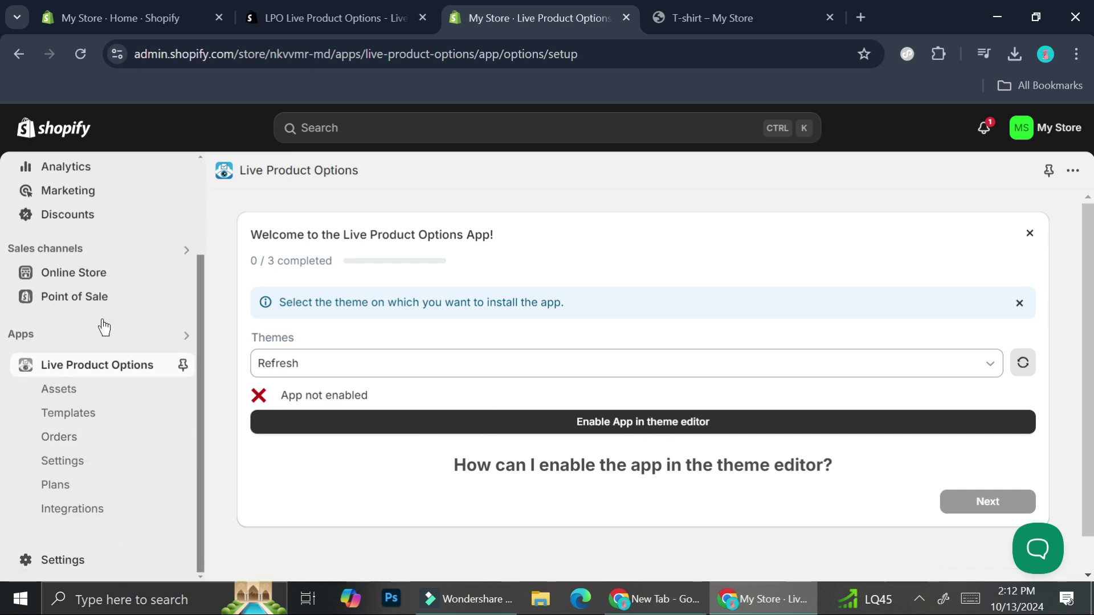
{"action": "left_click", "coordinate": [441, 433]}
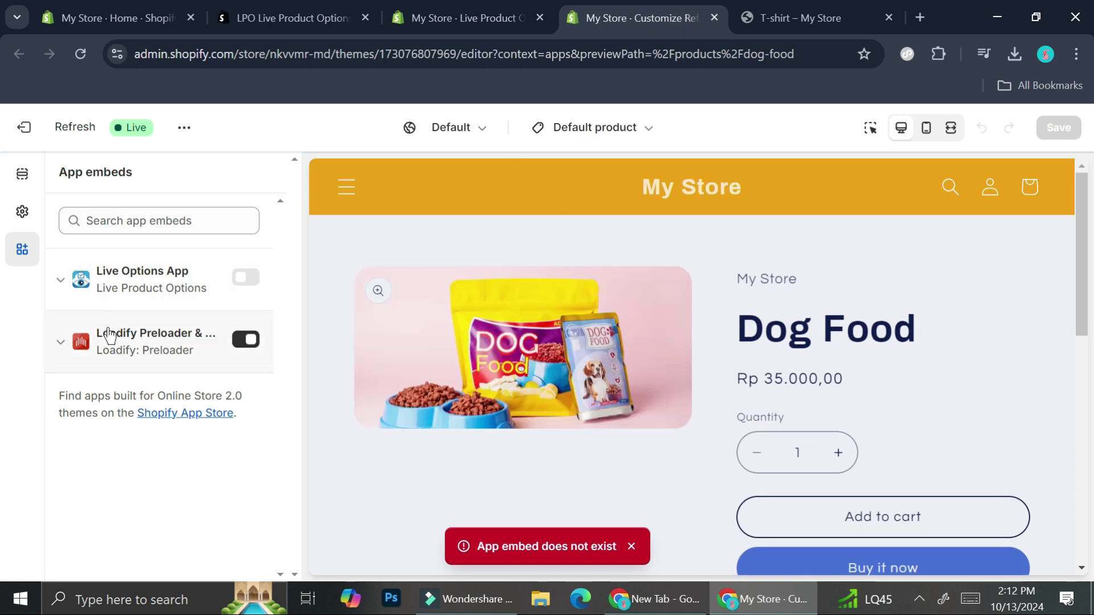
{"action": "left_click", "coordinate": [243, 279]}
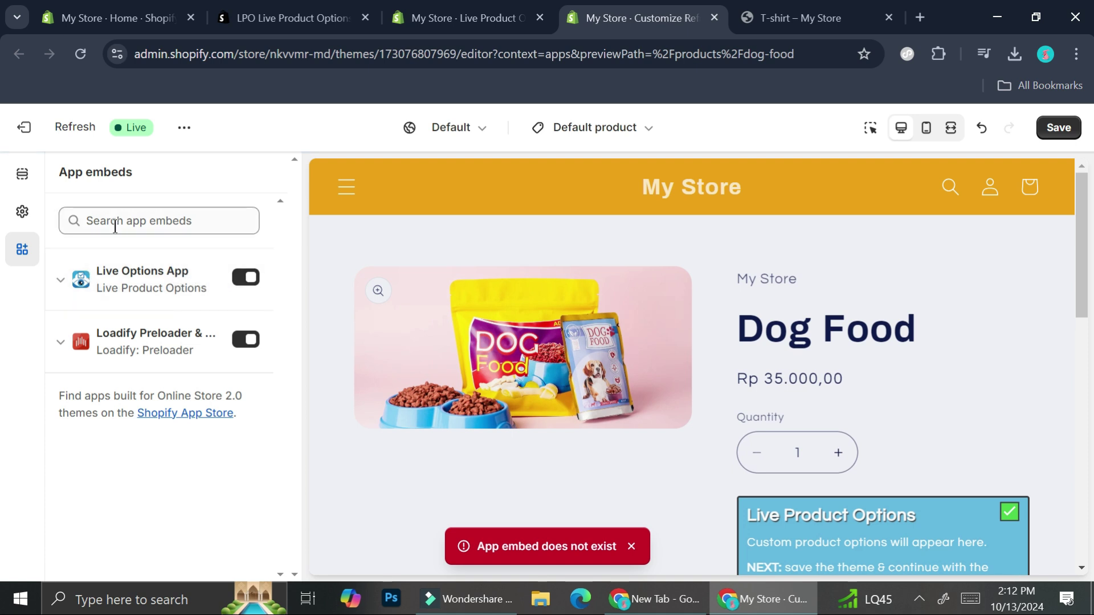
{"action": "left_click", "coordinate": [600, 136]}
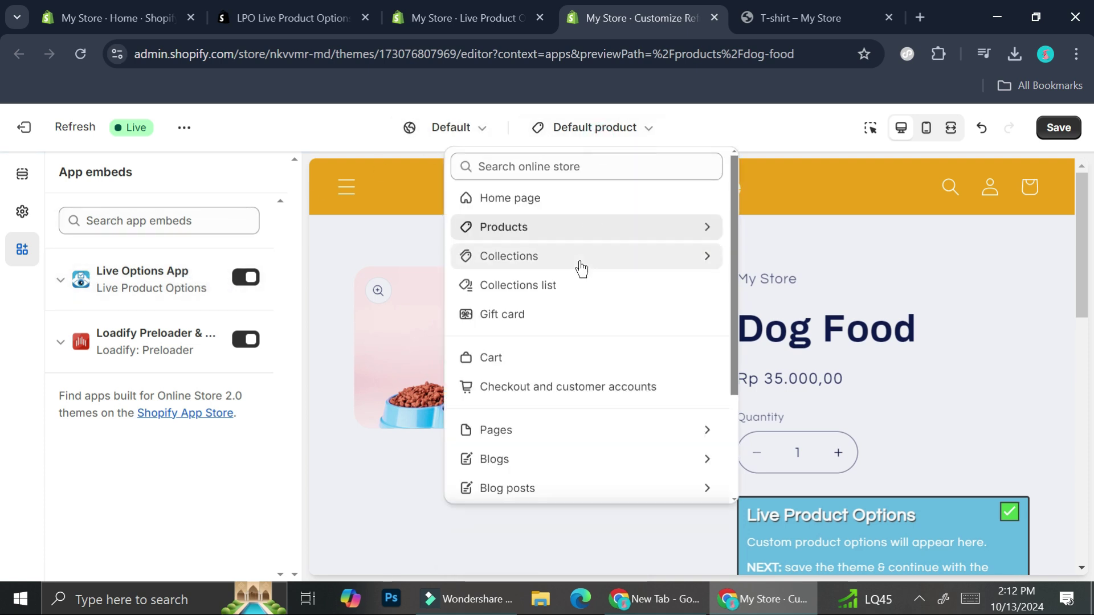
{"action": "left_click", "coordinate": [594, 226]}
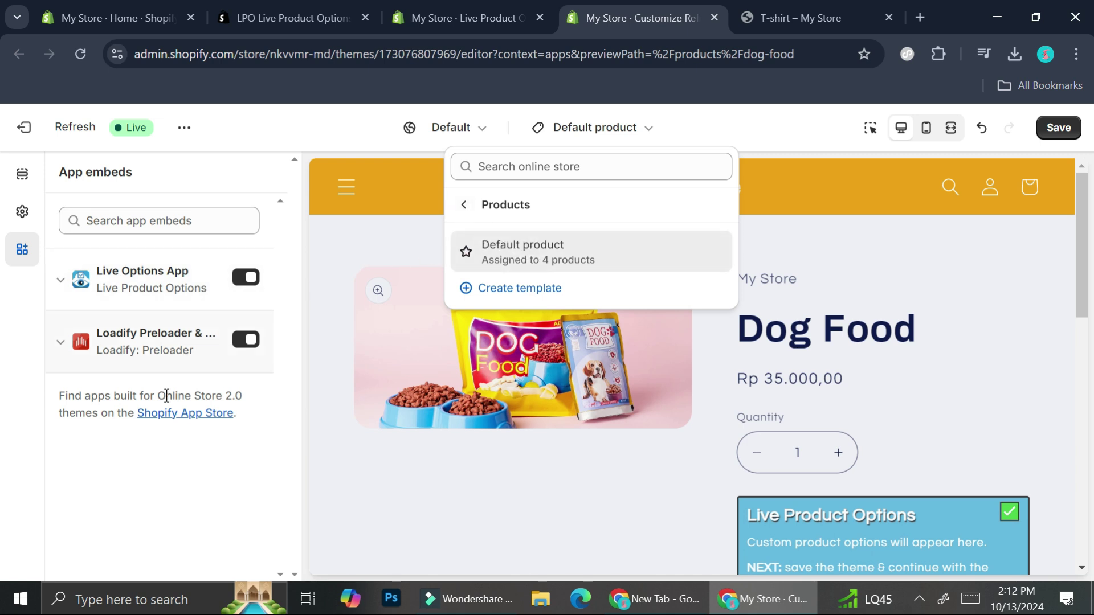
{"action": "left_click", "coordinate": [191, 465]}
- Save the Refresh theme with the app embed enabled and close the theme editor
{"action": "left_click", "coordinate": [1055, 128]}
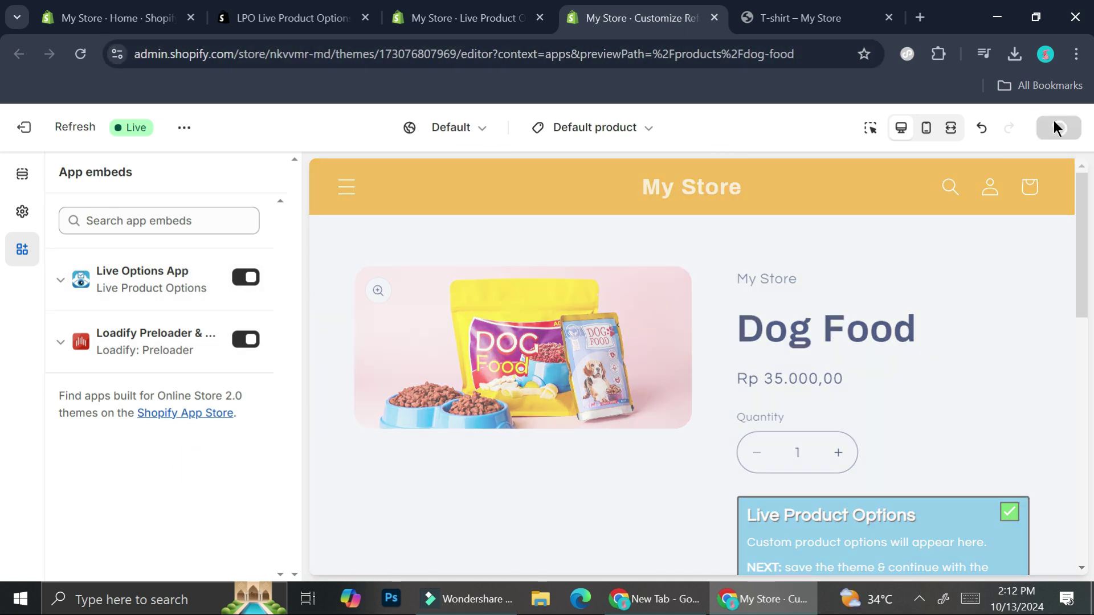
{"action": "left_click", "coordinate": [714, 17]}
- Continue the Live Product Options setup through the store manager contact stage to the end of the overview video stage
{"action": "left_click", "coordinate": [974, 485]}
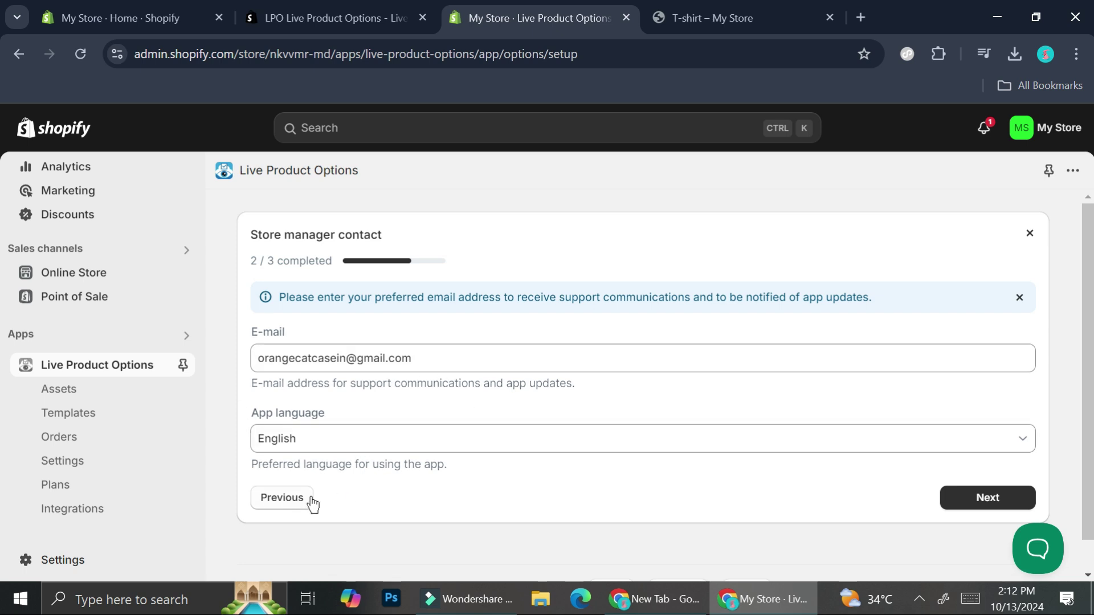
{"action": "left_click", "coordinate": [996, 497]}
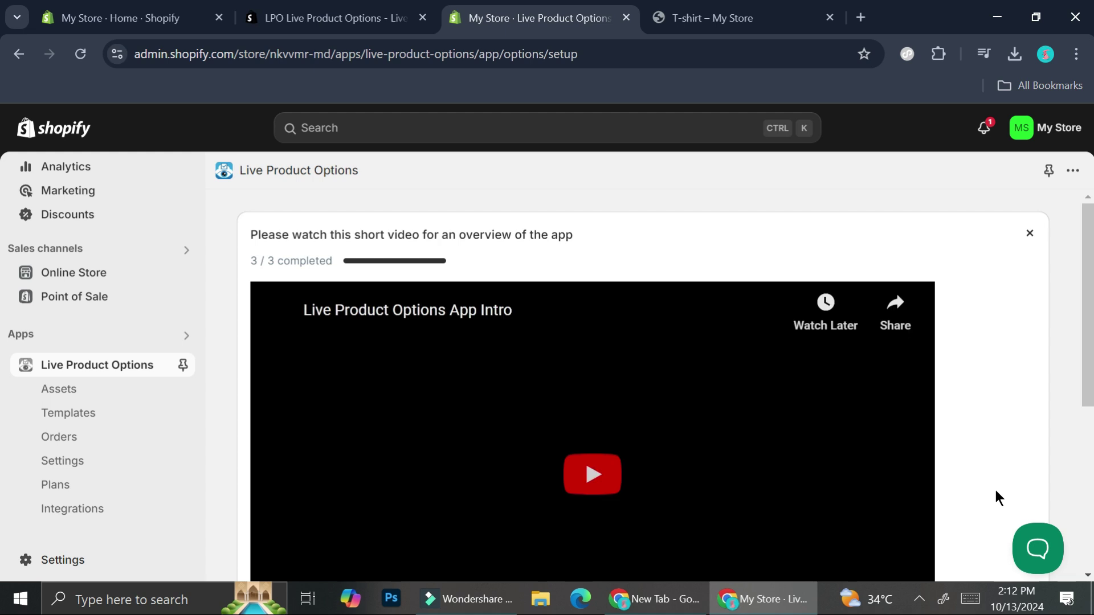
{"action": "scroll", "coordinate": [724, 367], "scroll_direction": "down", "scroll_amount": 5}
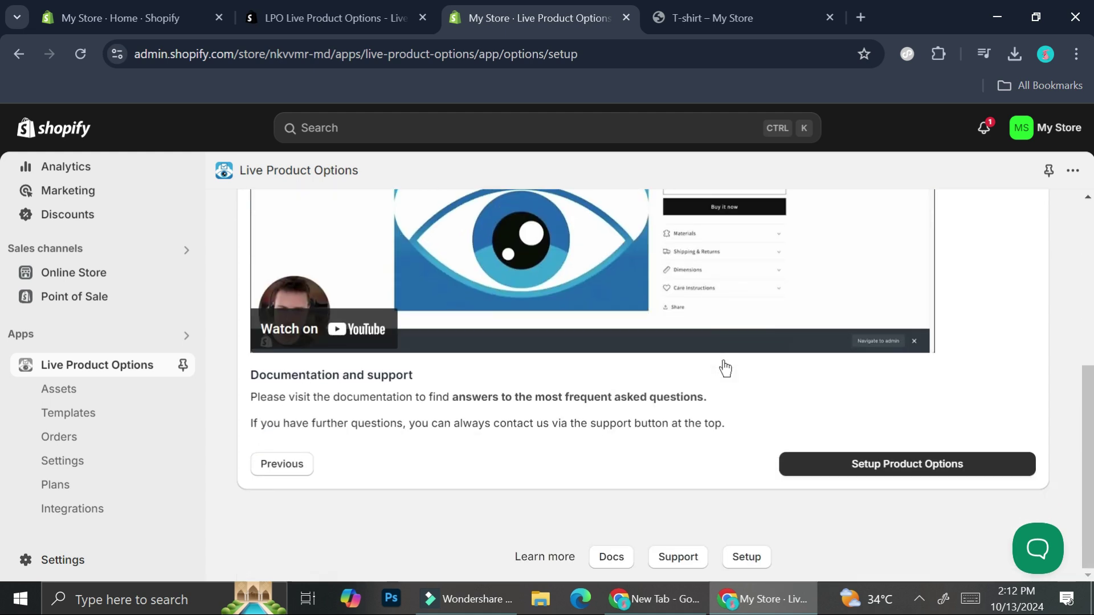
- Proceed to the product options setup and look over the new option set's targeting, options, design and live preview sections
{"action": "left_click", "coordinate": [893, 472]}
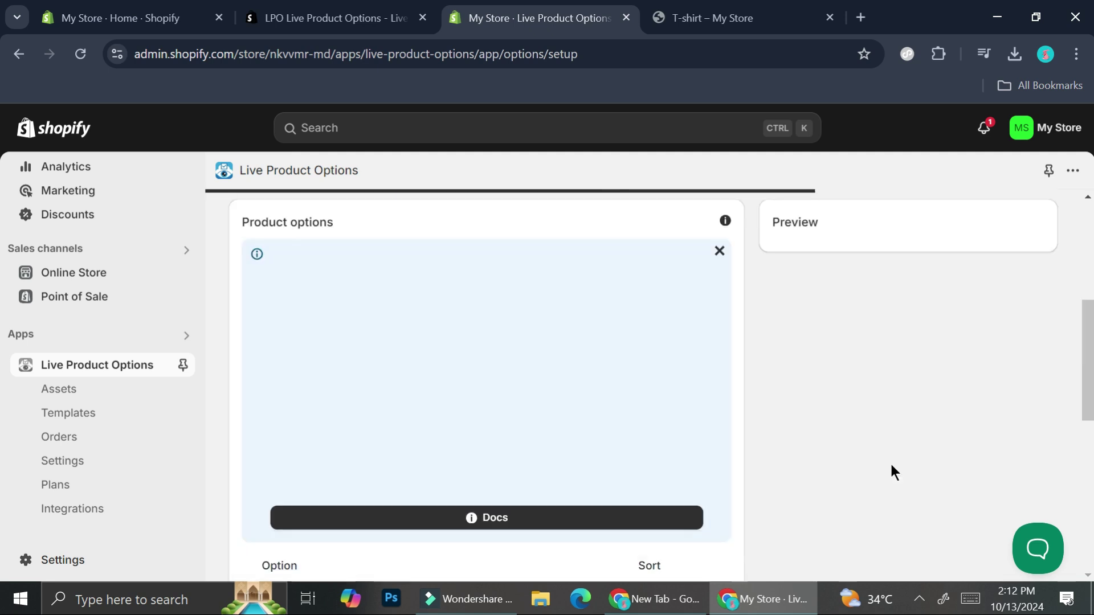
{"action": "scroll", "coordinate": [524, 335], "scroll_direction": "down", "scroll_amount": 3}
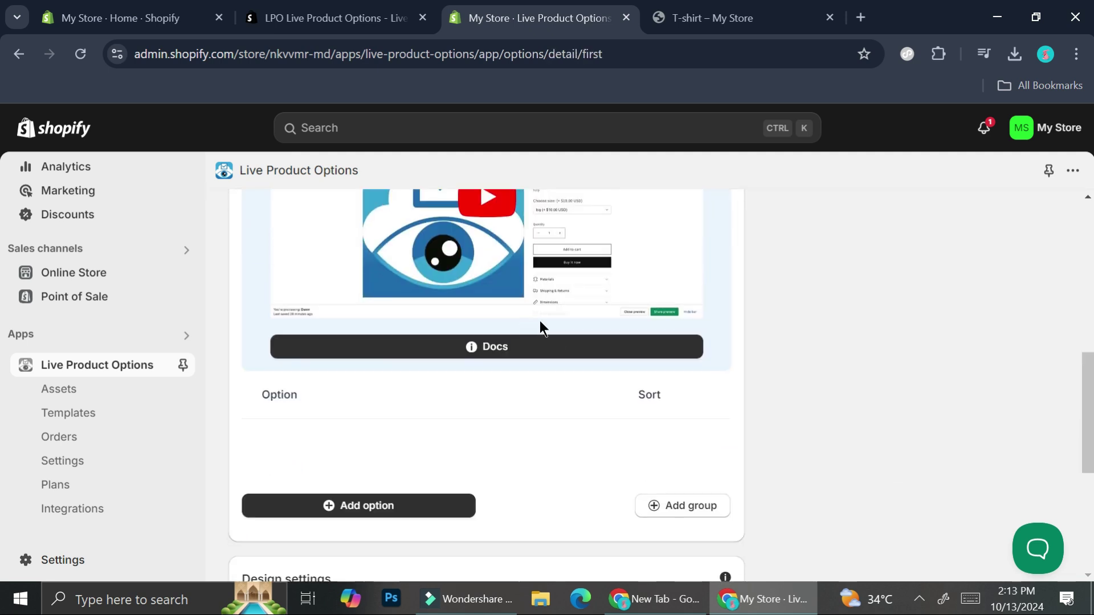
{"action": "scroll", "coordinate": [565, 344], "scroll_direction": "down", "scroll_amount": 3}
{"action": "scroll", "coordinate": [565, 344], "scroll_direction": "down", "scroll_amount": 3}
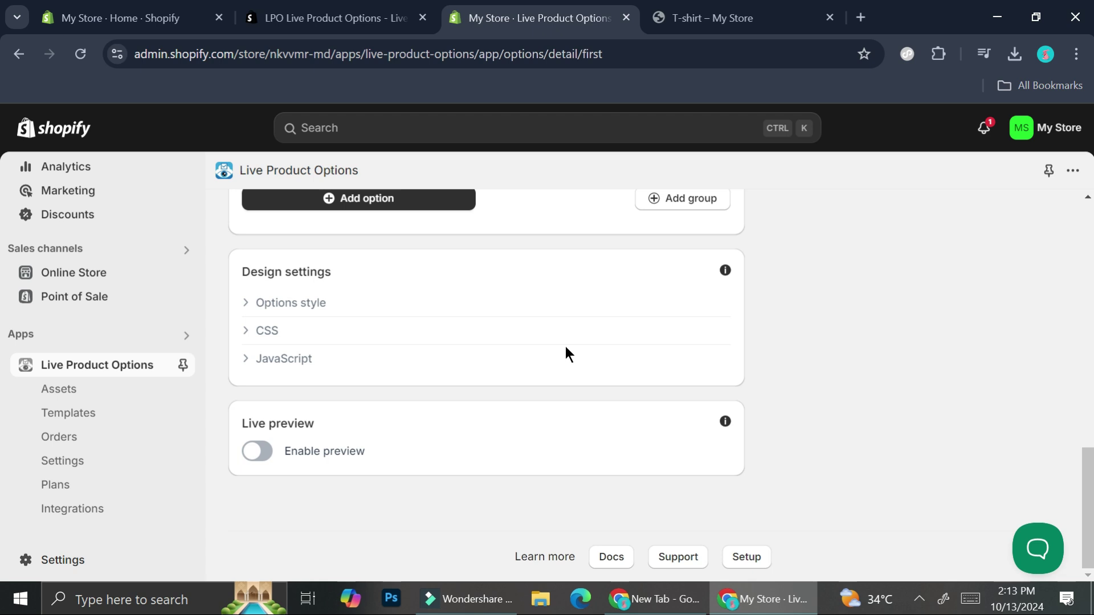
{"action": "scroll", "coordinate": [566, 349], "scroll_direction": "up", "scroll_amount": 10}
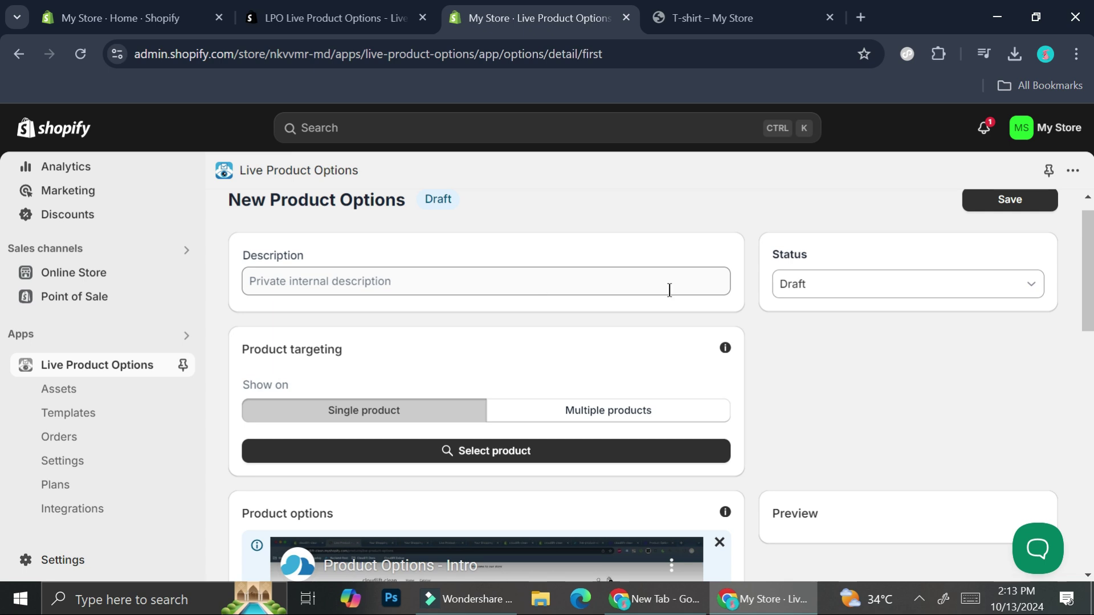
{"action": "scroll", "coordinate": [639, 299], "scroll_direction": "down", "scroll_amount": 8}
{"action": "scroll", "coordinate": [503, 323], "scroll_direction": "up", "scroll_amount": 5}
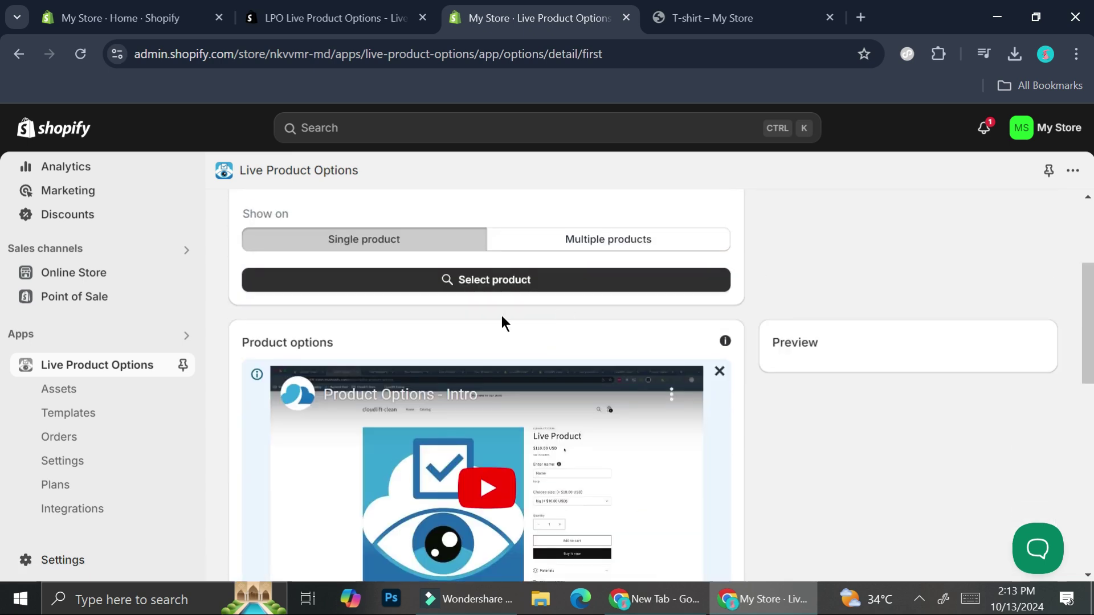
- Target the new option set at the single product T-shirt
{"action": "left_click", "coordinate": [484, 281]}
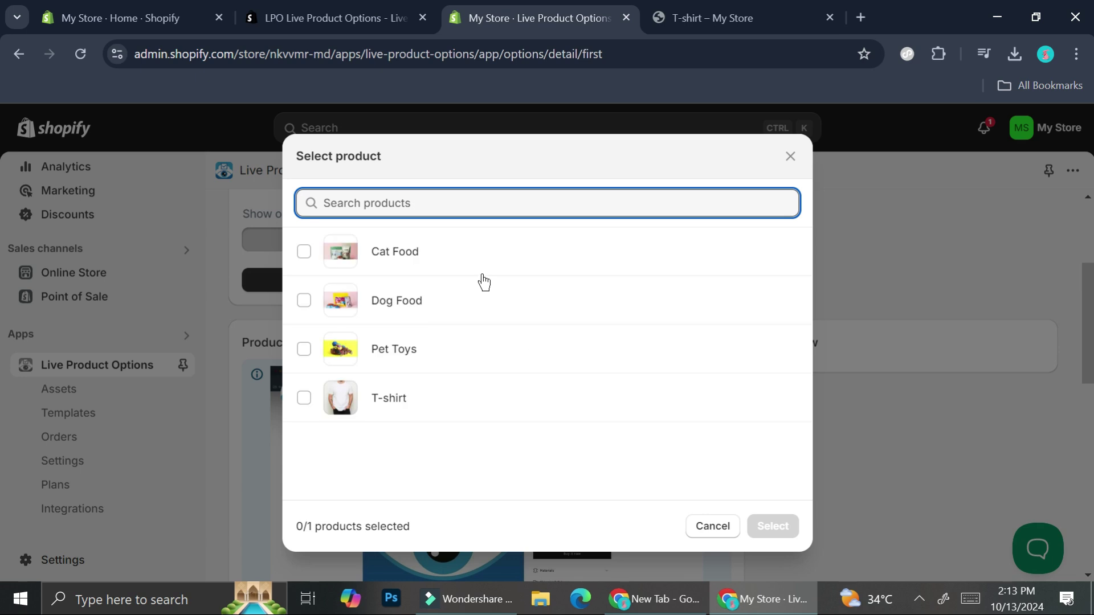
{"action": "left_click", "coordinate": [304, 400]}
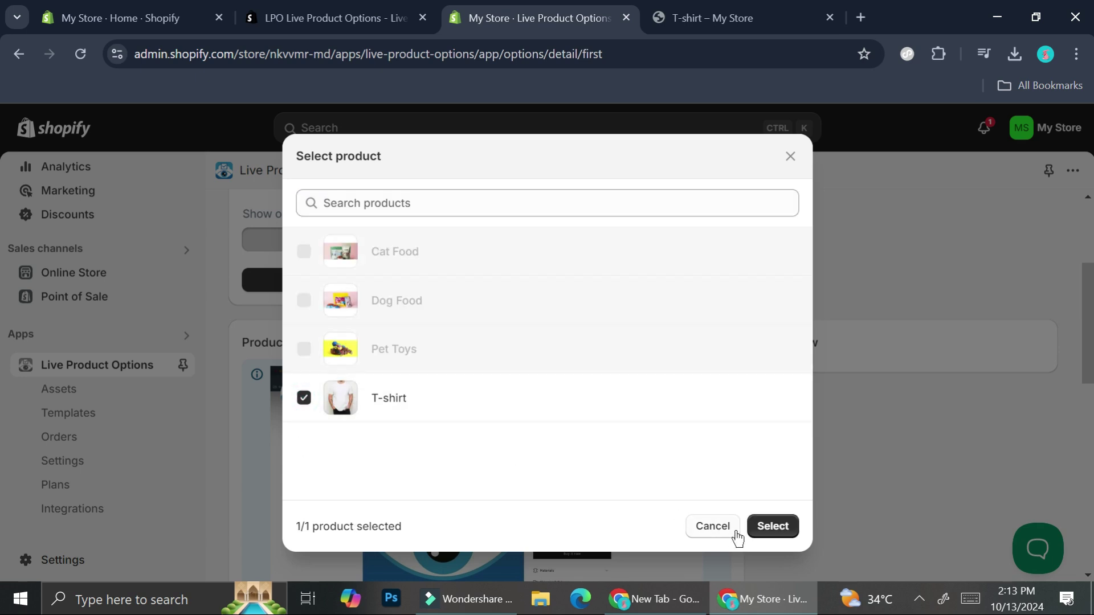
{"action": "left_click", "coordinate": [782, 525]}
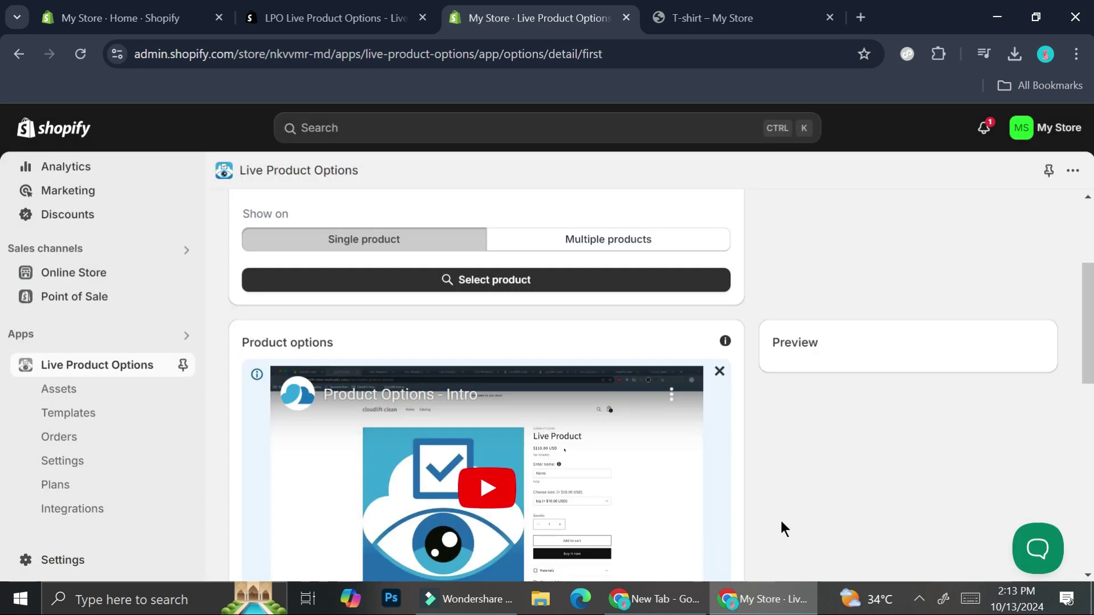
{"action": "scroll", "coordinate": [530, 280], "scroll_direction": "up", "scroll_amount": 3}
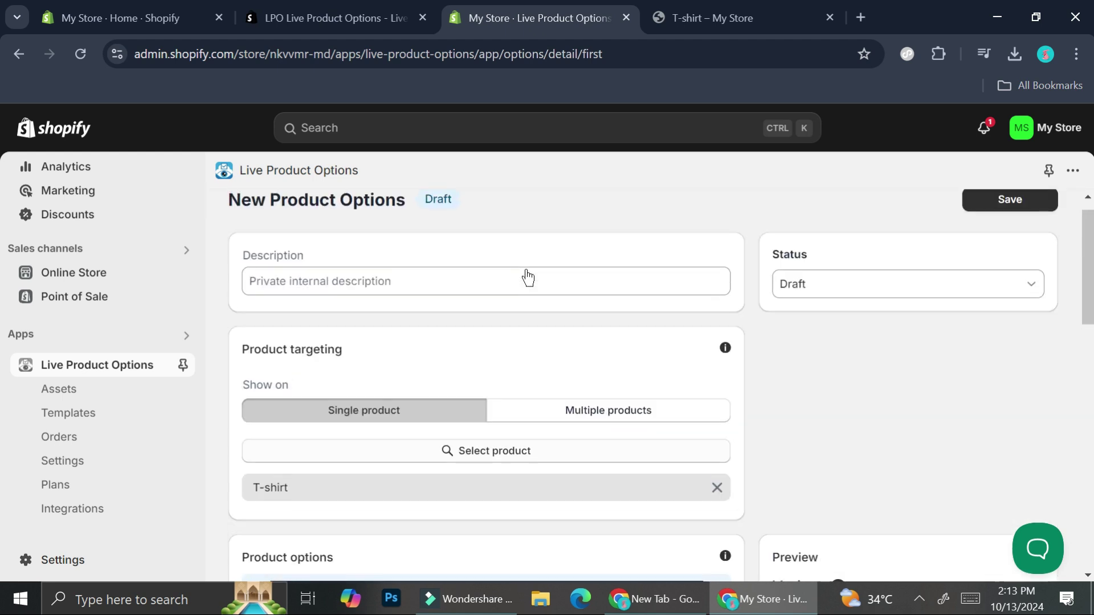
- Enable variant options for the T-shirt and set the Color option's type to Color swatches
{"action": "scroll", "coordinate": [528, 277], "scroll_direction": "down", "scroll_amount": 10}
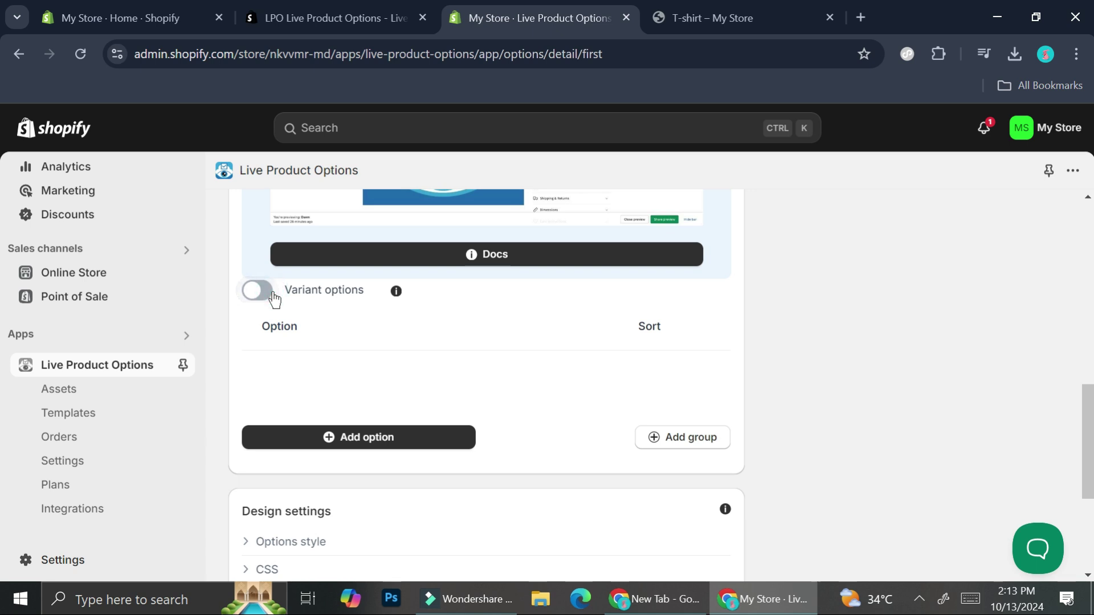
{"action": "left_click", "coordinate": [260, 292]}
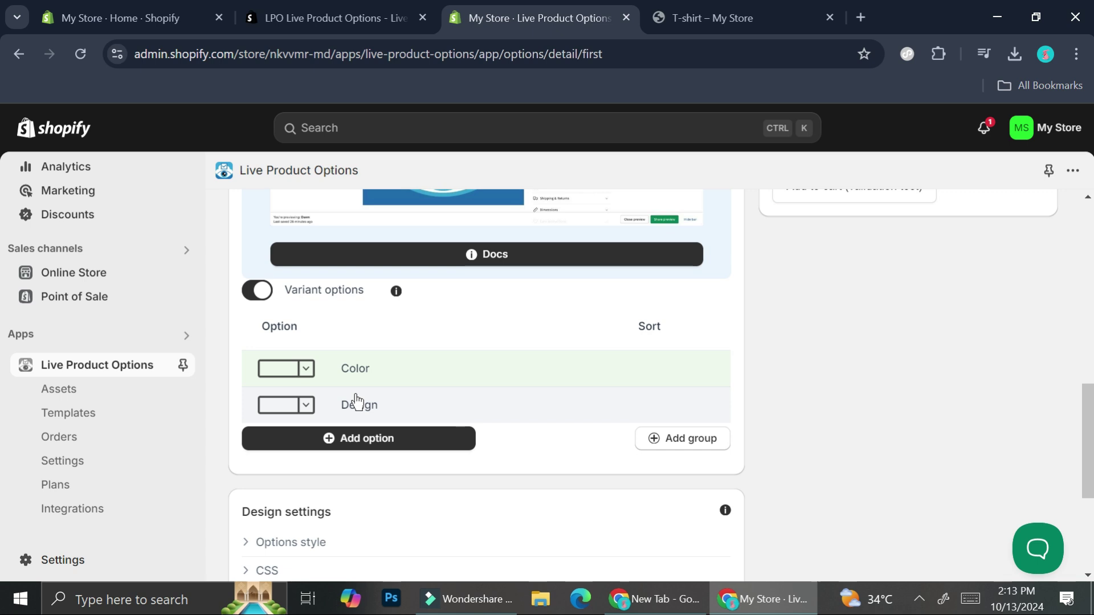
{"action": "left_click", "coordinate": [301, 377]}
{"action": "scroll", "coordinate": [425, 371], "scroll_direction": "down", "scroll_amount": 3}
{"action": "left_click", "coordinate": [422, 261]}
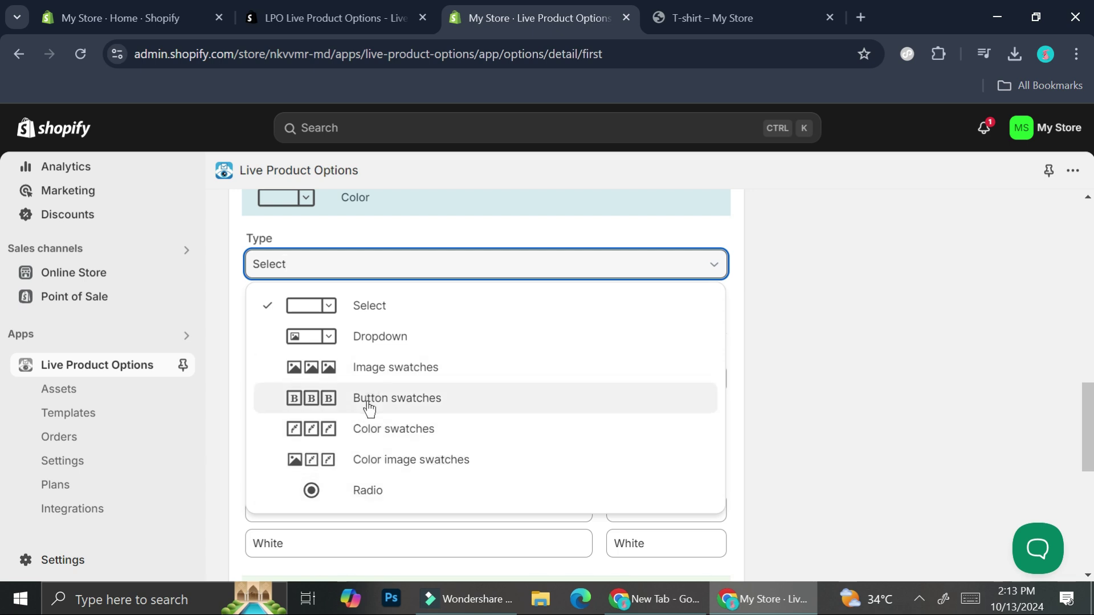
{"action": "left_click", "coordinate": [373, 432]}
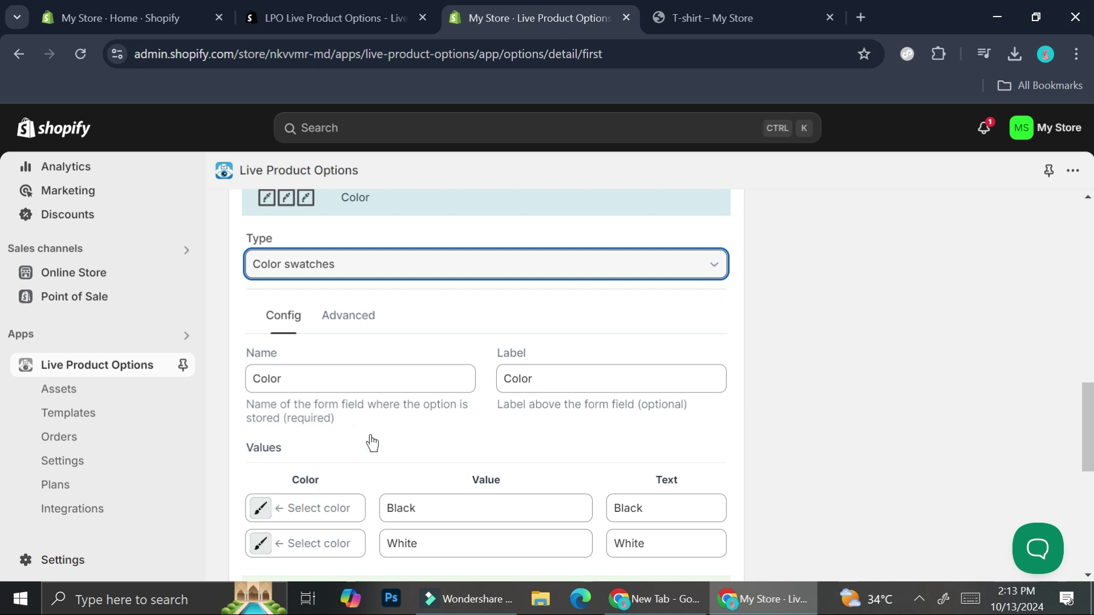
- Assign the color #000000 to the Black swatch of the Color option and check it in the preview
{"action": "scroll", "coordinate": [397, 419], "scroll_direction": "down", "scroll_amount": 3}
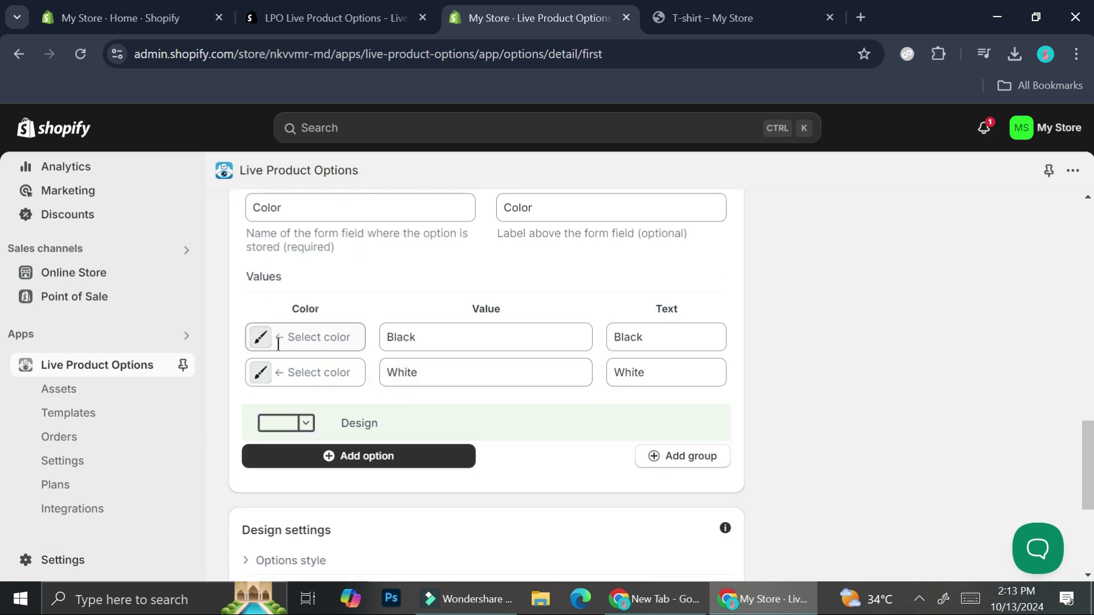
{"action": "left_click", "coordinate": [261, 339]}
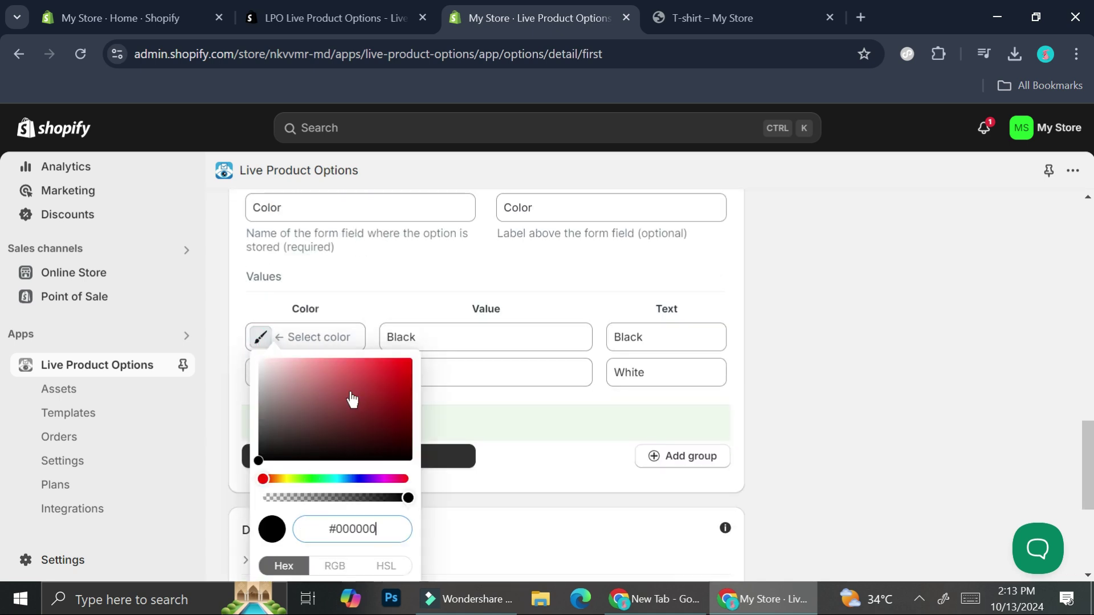
{"action": "scroll", "coordinate": [507, 399], "scroll_direction": "up", "scroll_amount": 3}
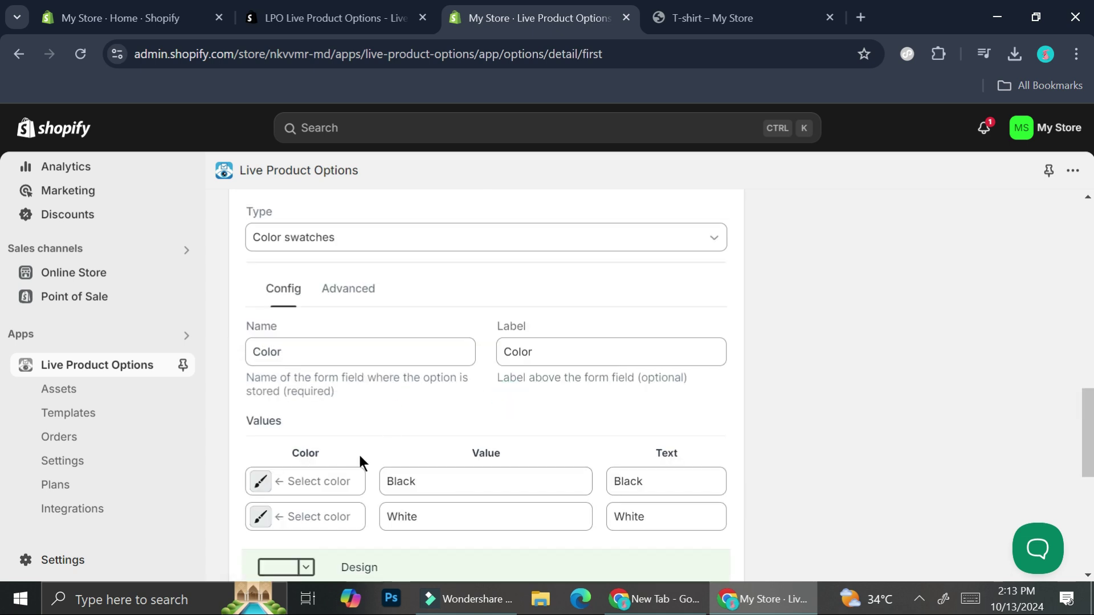
{"action": "left_click", "coordinate": [261, 483]}
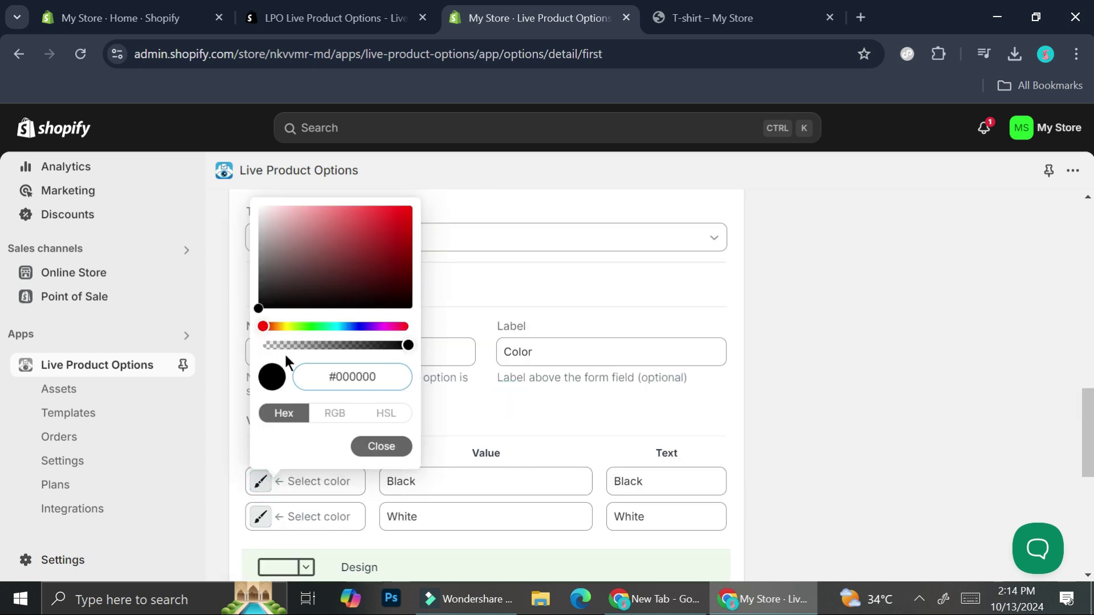
{"action": "left_click", "coordinate": [272, 377]}
{"action": "left_click", "coordinate": [378, 447]}
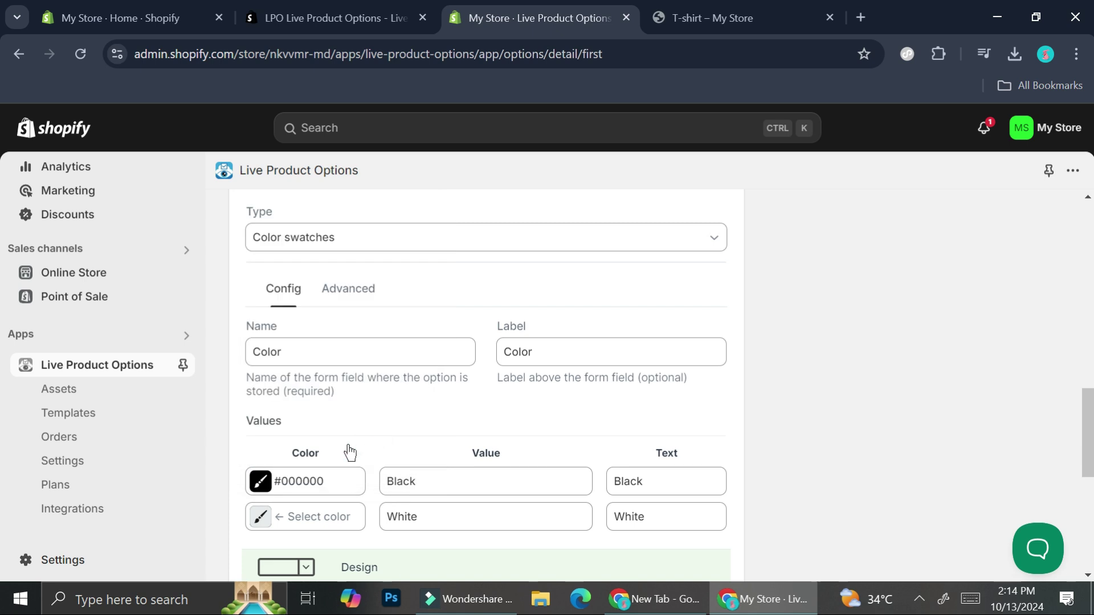
{"action": "scroll", "coordinate": [417, 310], "scroll_direction": "up", "scroll_amount": 7}
{"action": "scroll", "coordinate": [416, 310], "scroll_direction": "up", "scroll_amount": 2}
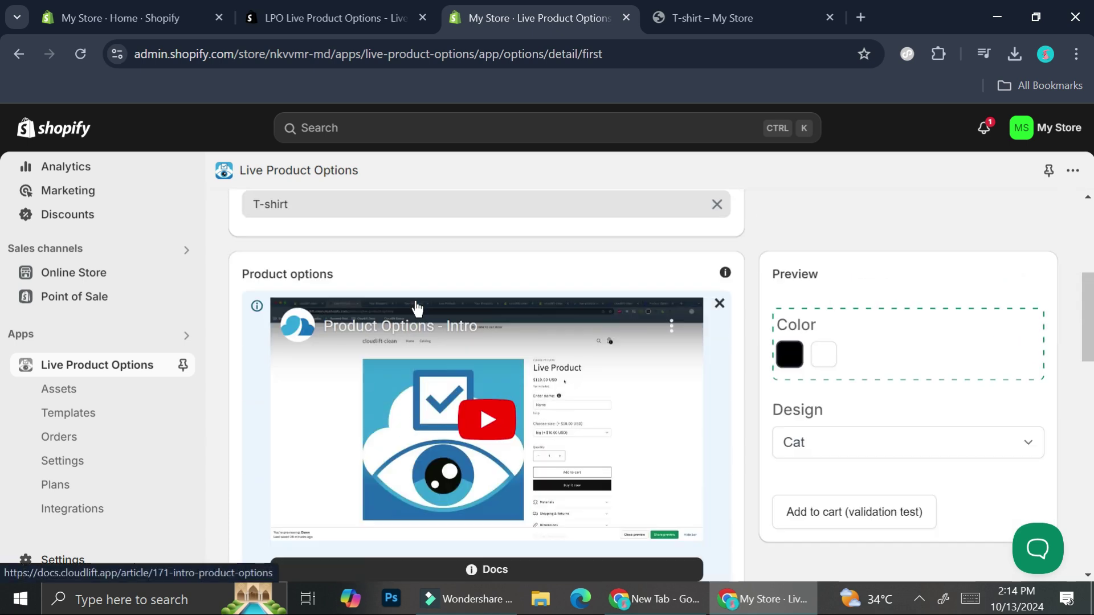
- Assign the color #ffffff to the White swatch of the Color option
{"action": "scroll", "coordinate": [396, 340], "scroll_direction": "down", "scroll_amount": 9}
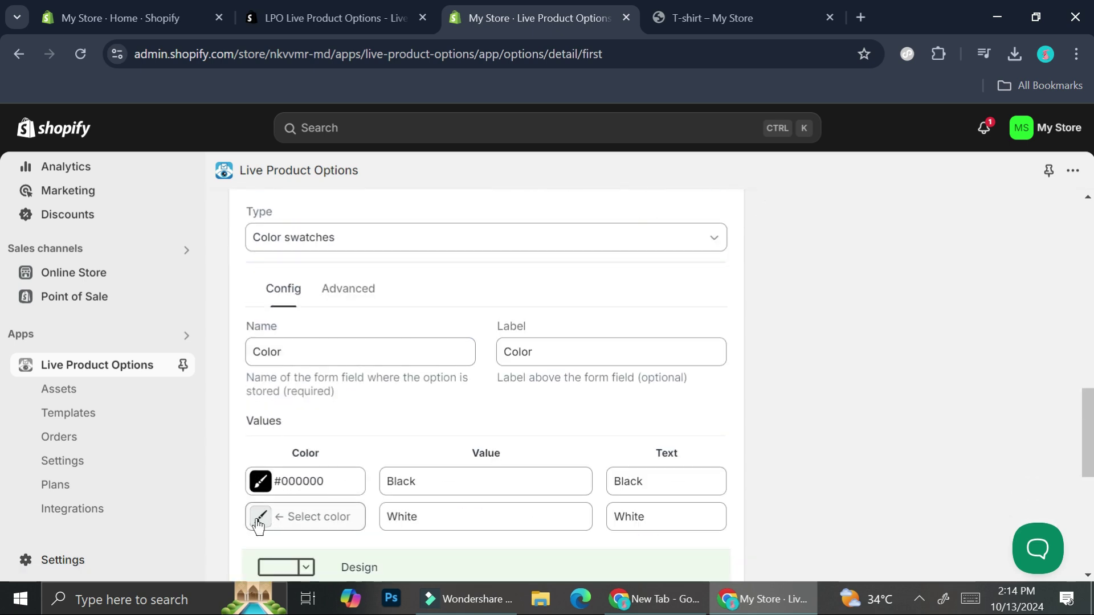
{"action": "left_click", "coordinate": [260, 517]}
{"action": "left_click_drag", "start_coordinate": [272, 327], "coordinate": [264, 226]}
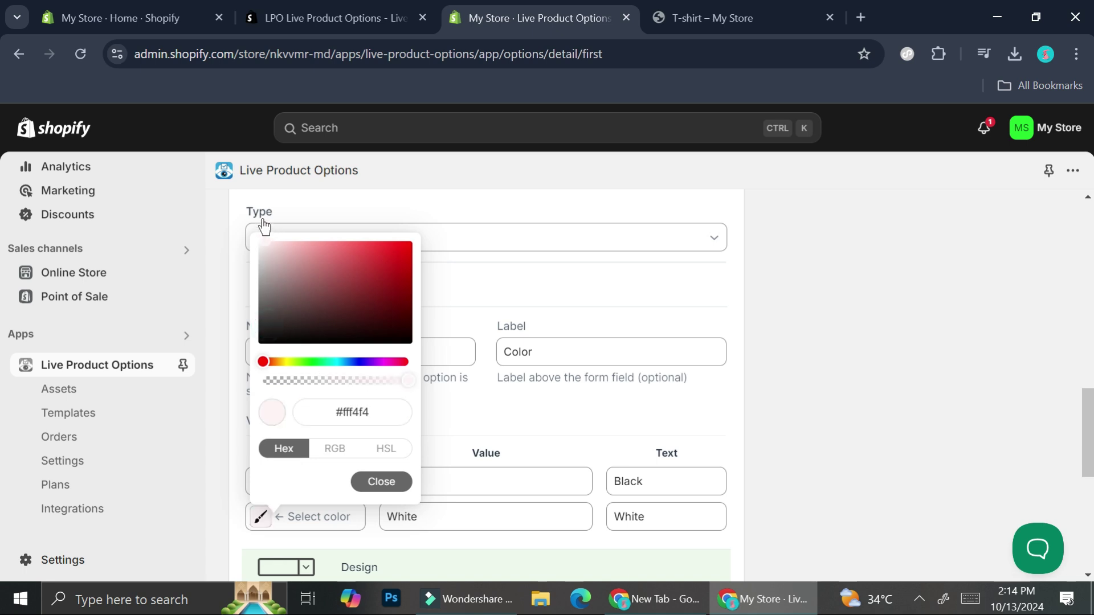
{"action": "left_click", "coordinate": [374, 485]}
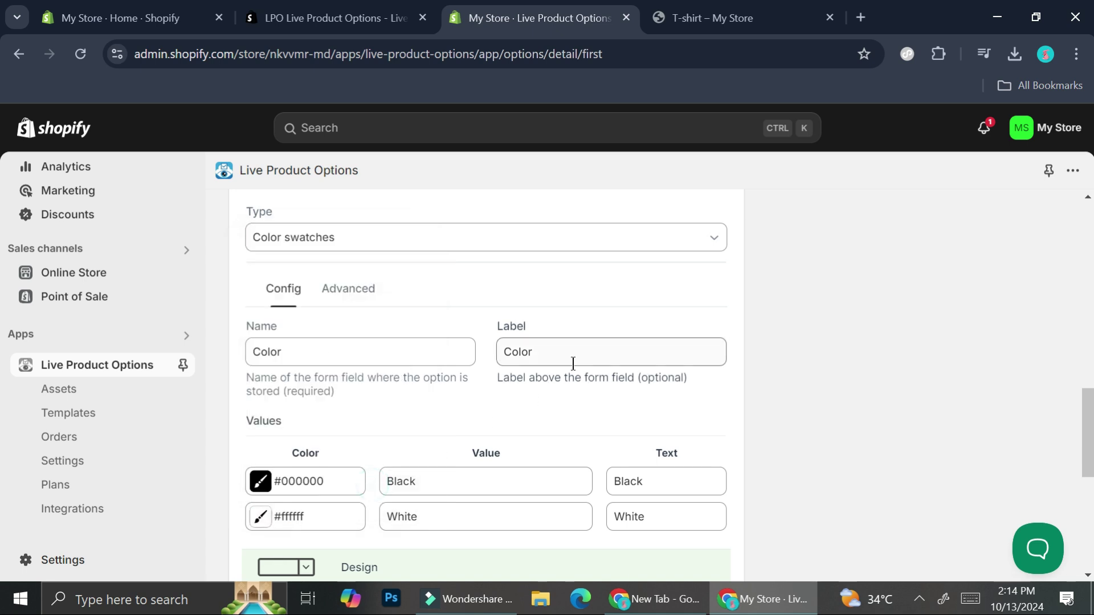
{"action": "scroll", "coordinate": [573, 363], "scroll_direction": "up", "scroll_amount": 3}
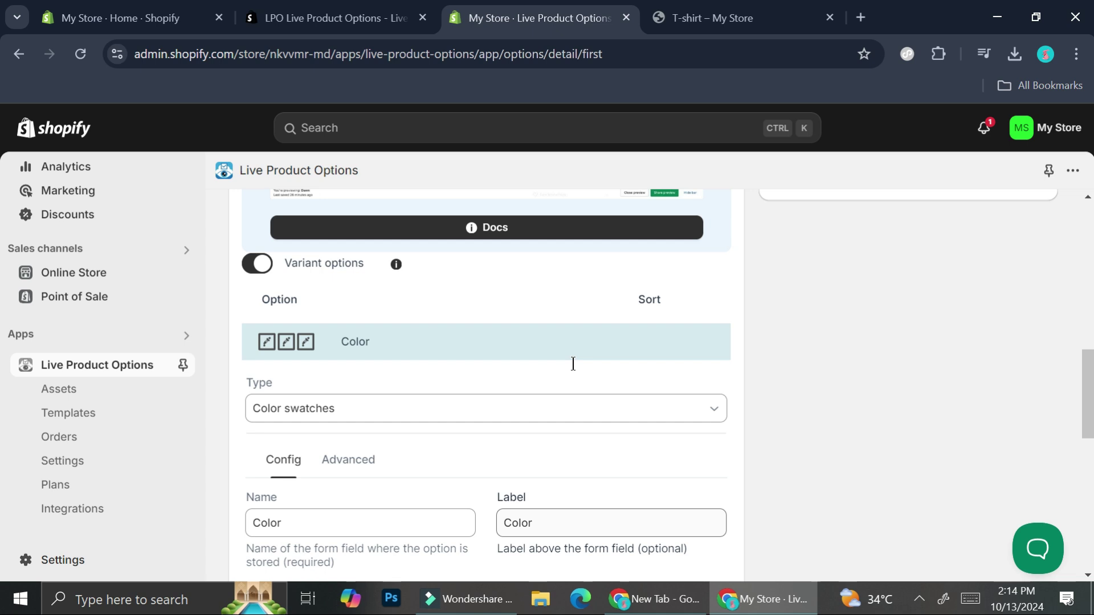
- Set the Design option's type to Image swatches
{"action": "scroll", "coordinate": [573, 363], "scroll_direction": "down", "scroll_amount": 5}
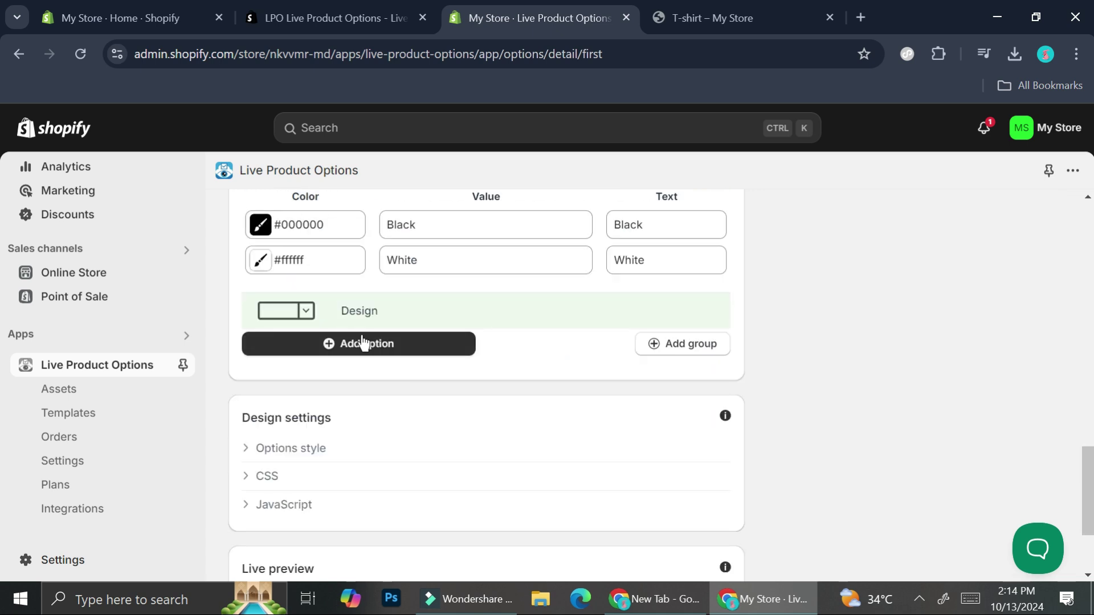
{"action": "left_click", "coordinate": [310, 312]}
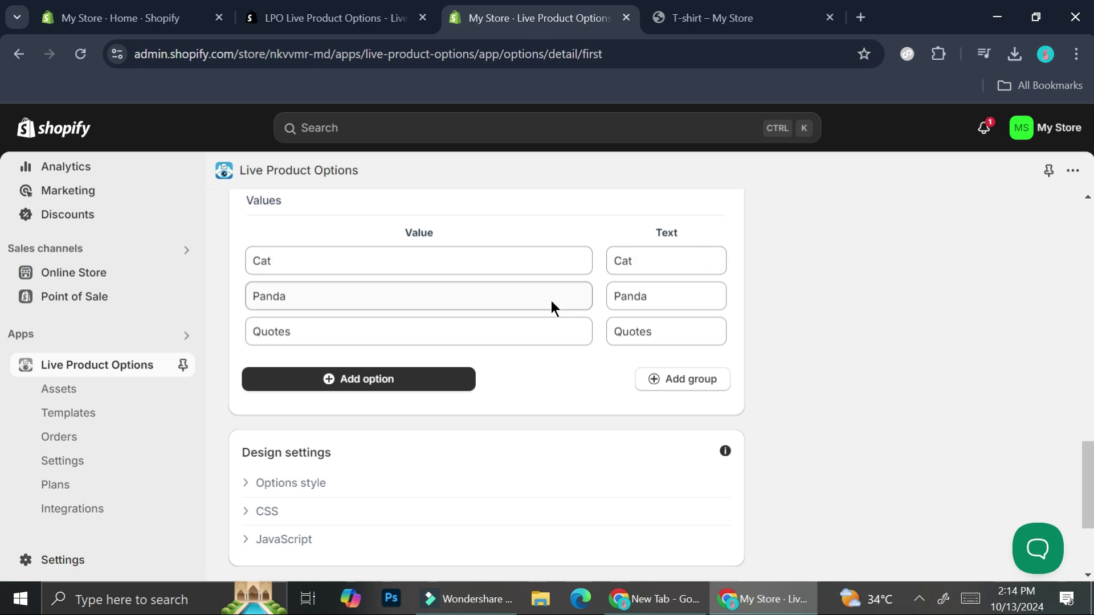
{"action": "scroll", "coordinate": [391, 288], "scroll_direction": "up", "scroll_amount": 5}
{"action": "left_click", "coordinate": [392, 278]}
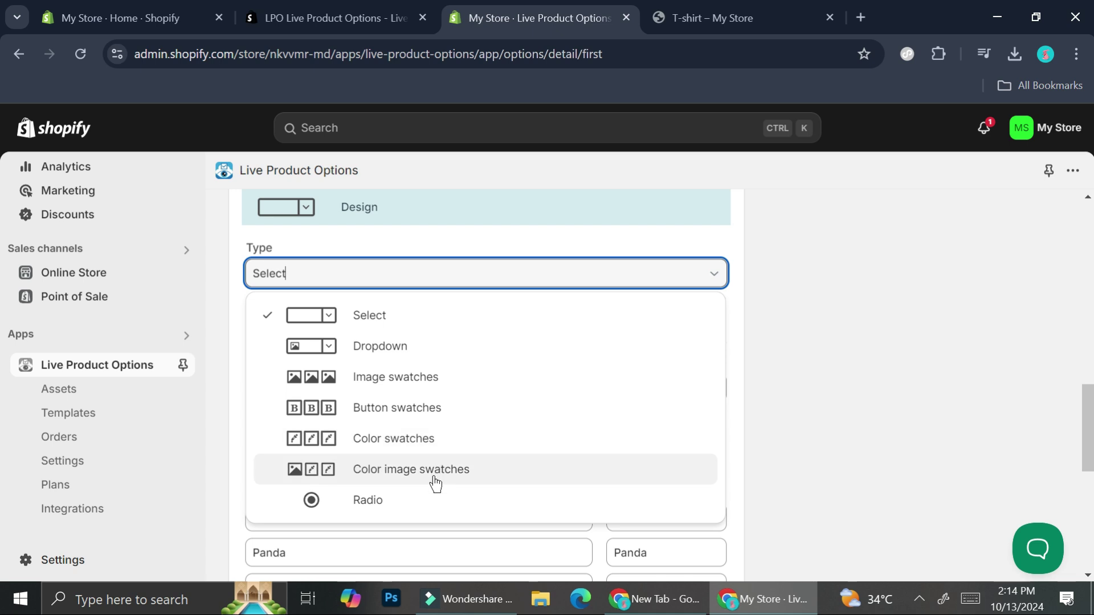
{"action": "left_click", "coordinate": [422, 376]}
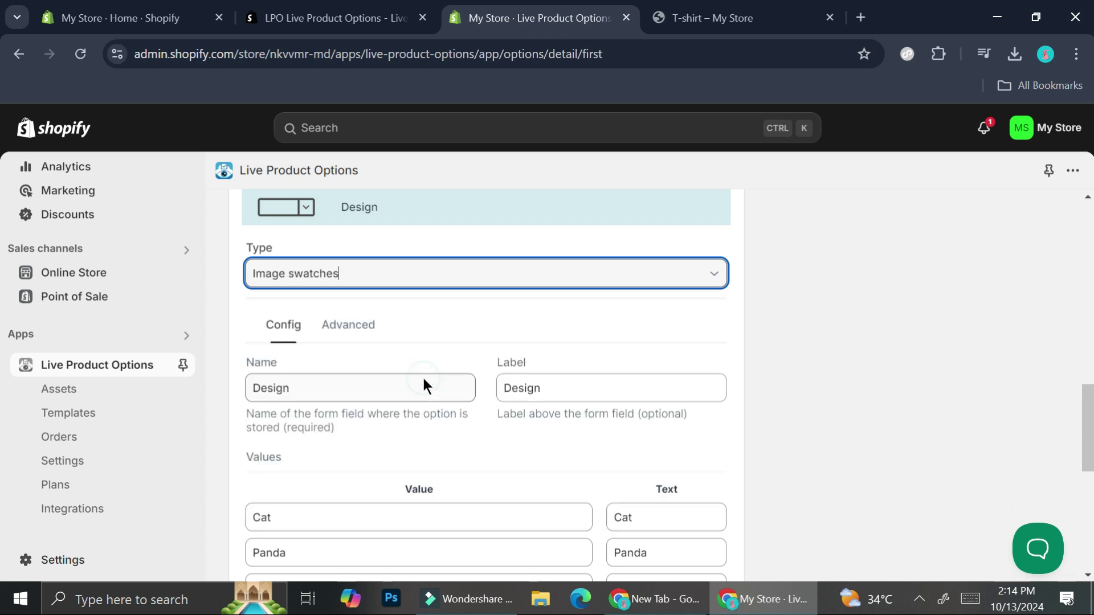
- Upload swatch images for the Design values from Downloads: 3(8) for Cat, 4(6) for Panda and 5(4) for Quotes
{"action": "scroll", "coordinate": [433, 484], "scroll_direction": "down", "scroll_amount": 1}
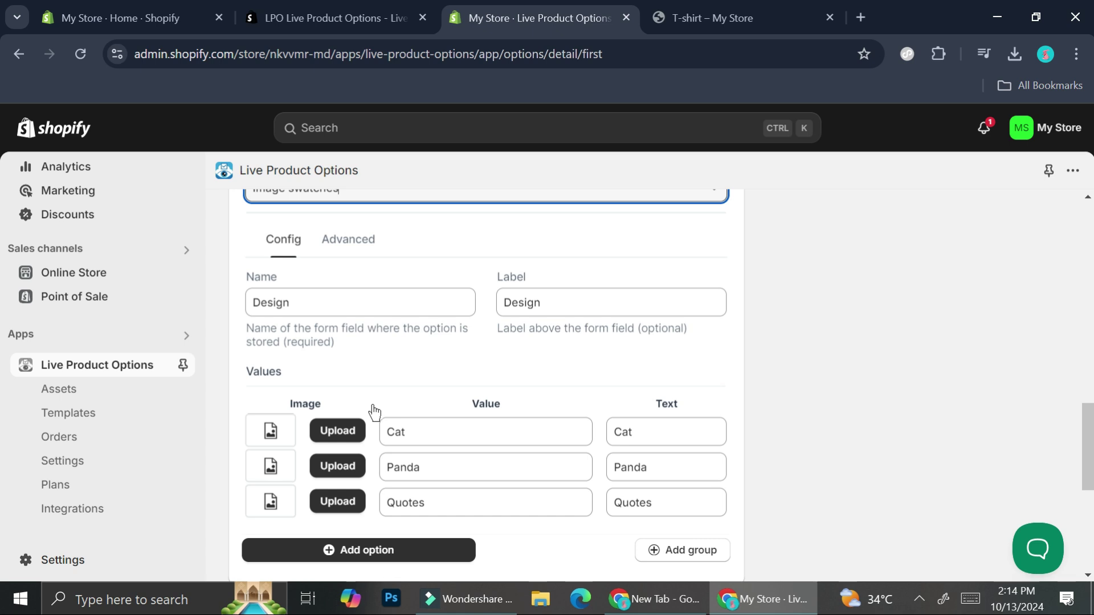
{"action": "left_click", "coordinate": [349, 432]}
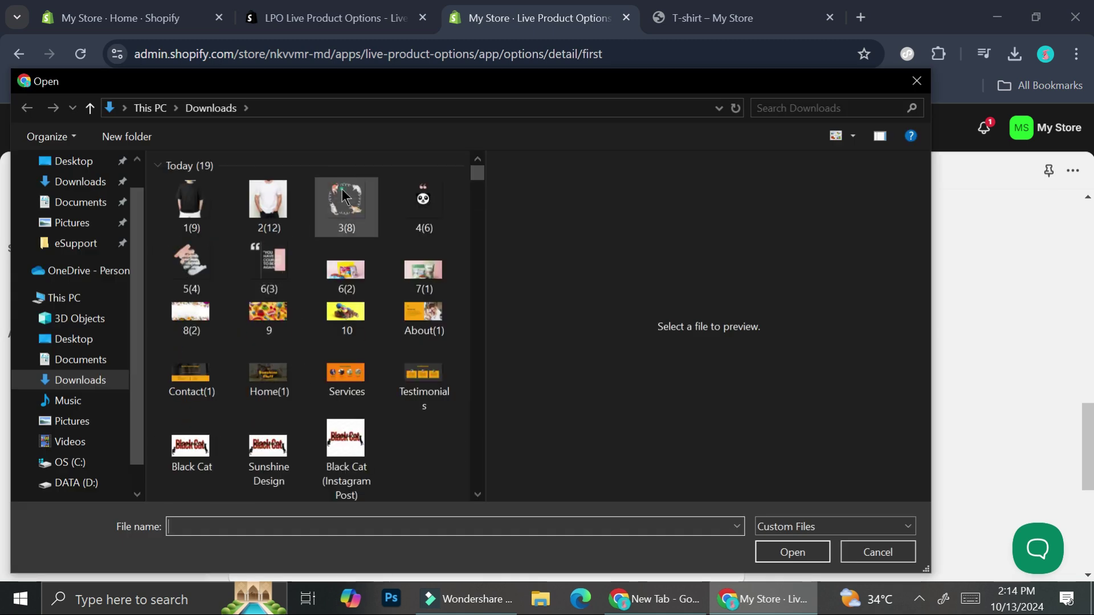
{"action": "double_click", "coordinate": [344, 197]}
{"action": "scroll", "coordinate": [330, 450], "scroll_direction": "down", "scroll_amount": 5}
{"action": "scroll", "coordinate": [346, 283], "scroll_direction": "up", "scroll_amount": 3}
{"action": "left_click", "coordinate": [344, 383]}
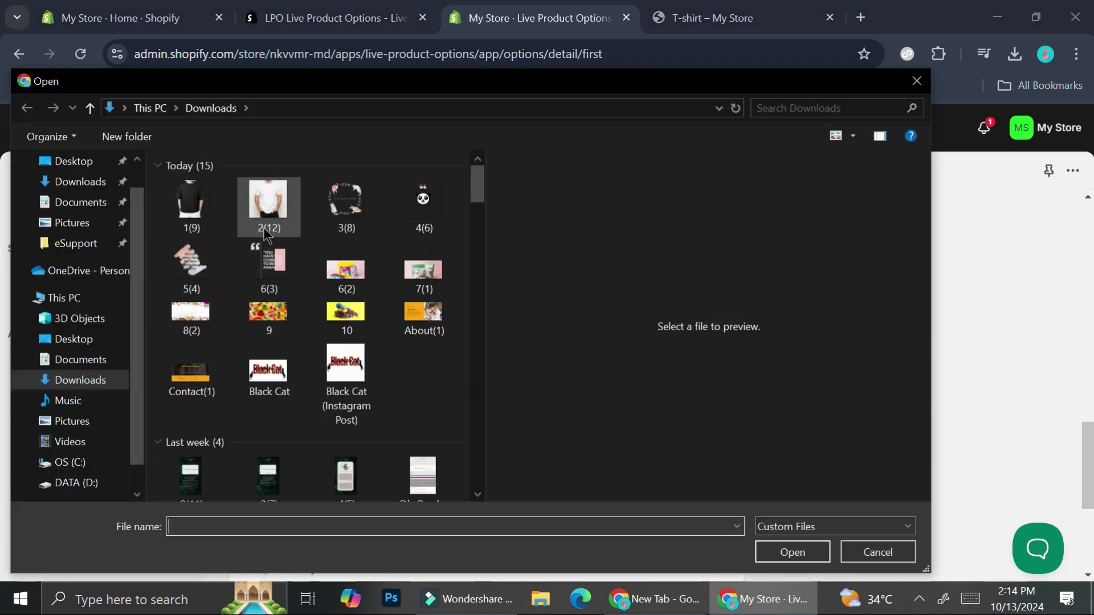
{"action": "double_click", "coordinate": [408, 214]}
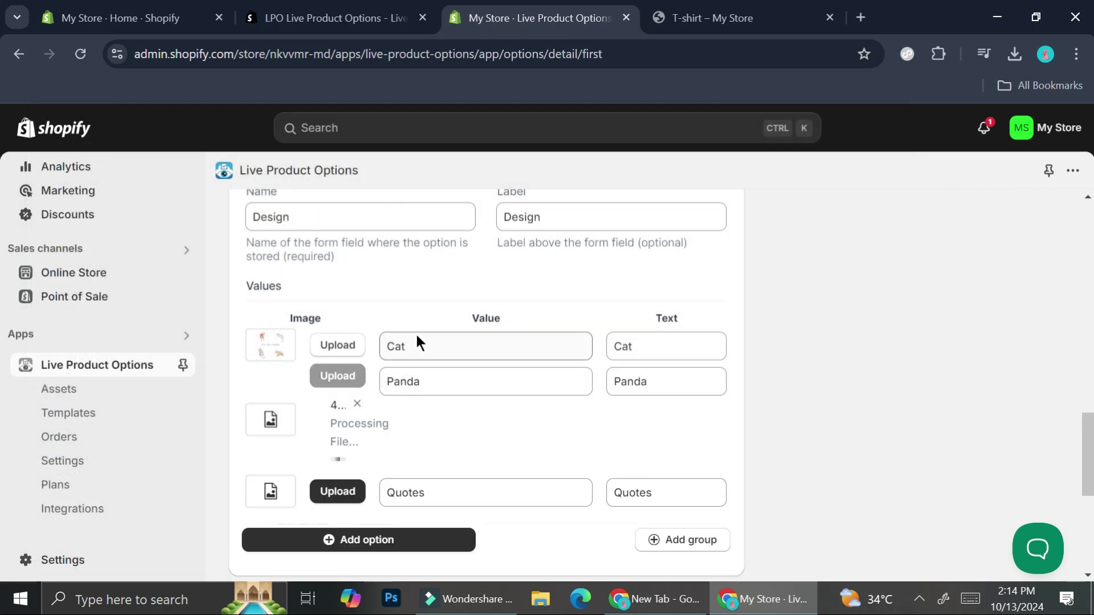
{"action": "scroll", "coordinate": [432, 406], "scroll_direction": "down", "scroll_amount": 3}
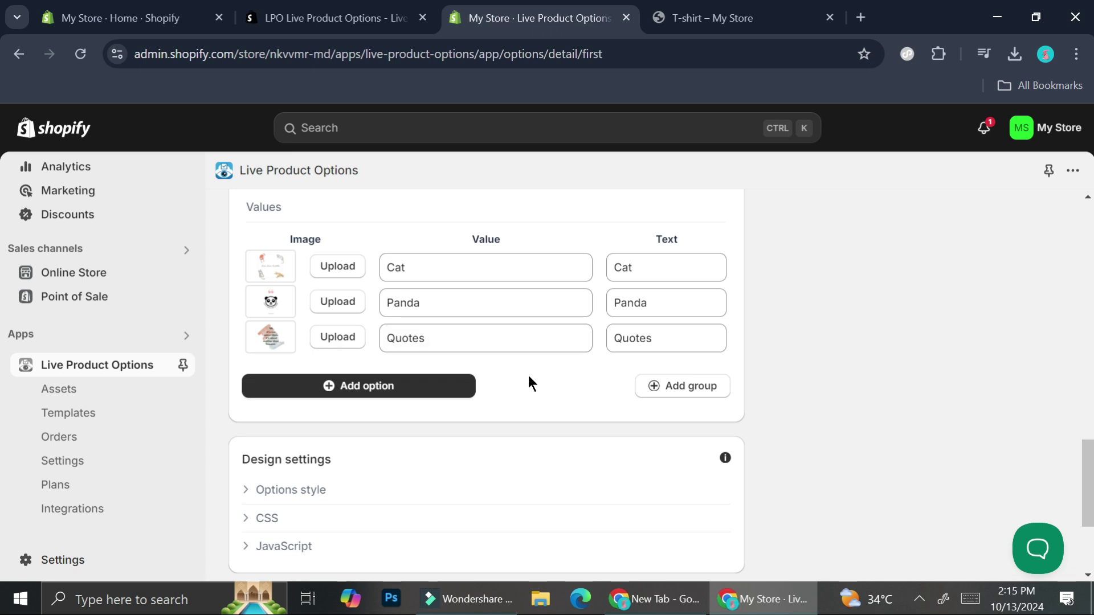
- Review the Design option's advanced settings, including the selection label toggle, swatch size, items per row and swatch shape
{"action": "scroll", "coordinate": [503, 377], "scroll_direction": "up", "scroll_amount": 7}
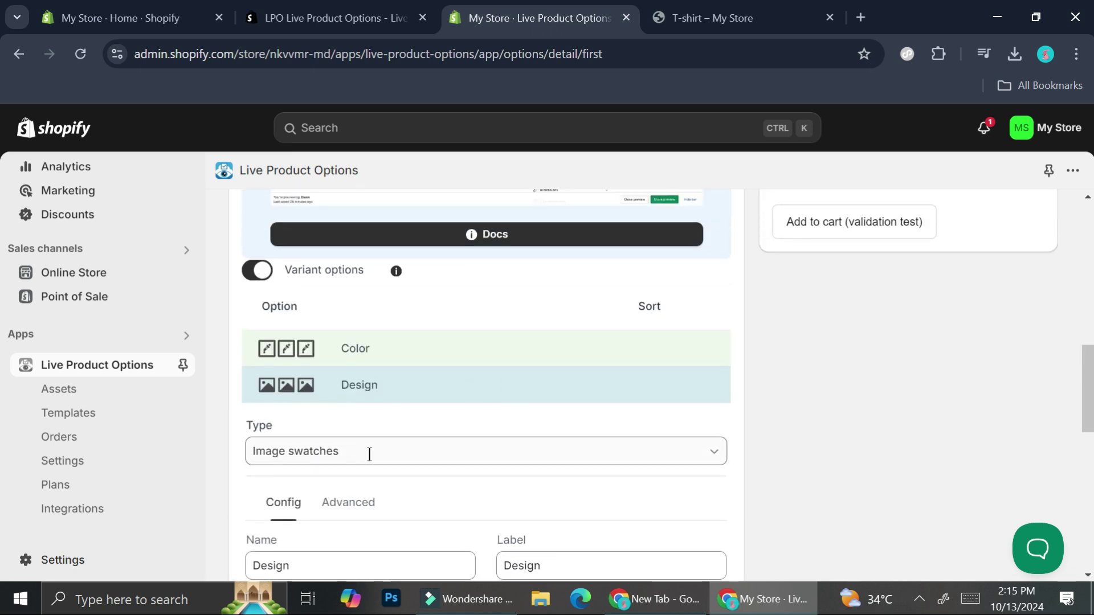
{"action": "scroll", "coordinate": [342, 433], "scroll_direction": "down", "scroll_amount": 3}
{"action": "left_click", "coordinate": [350, 333]}
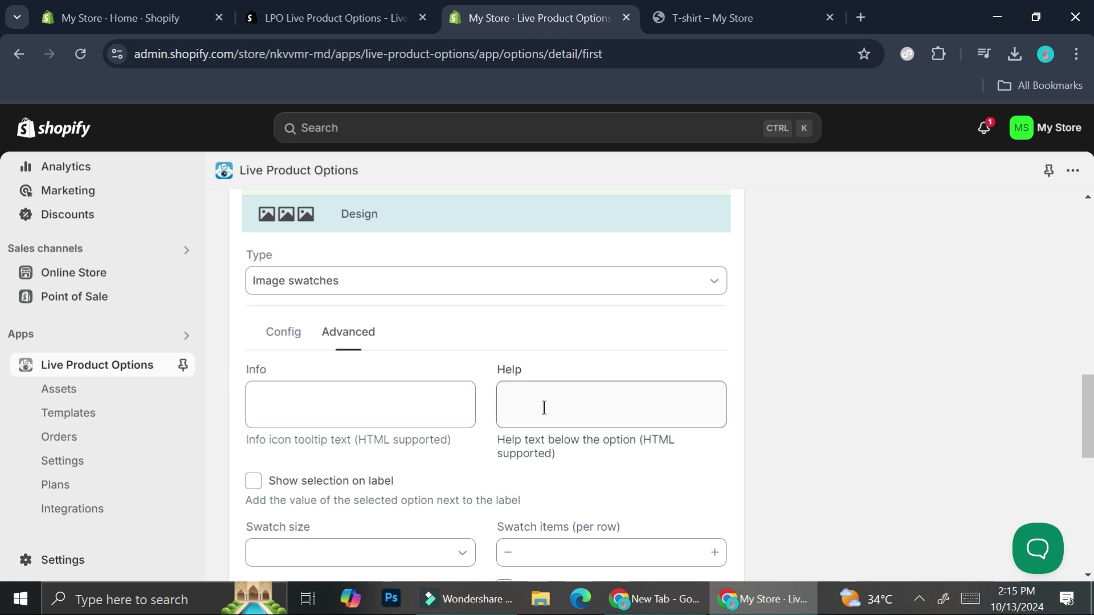
{"action": "scroll", "coordinate": [542, 399], "scroll_direction": "down", "scroll_amount": 1}
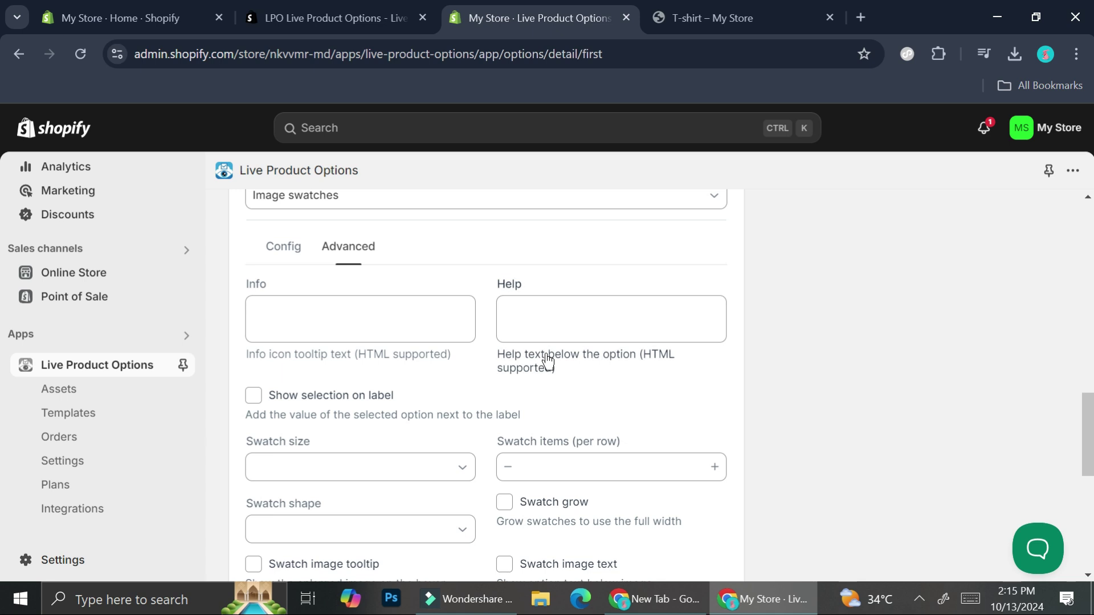
{"action": "left_click", "coordinate": [261, 397]}
{"action": "left_click", "coordinate": [266, 397]}
{"action": "scroll", "coordinate": [309, 399], "scroll_direction": "down", "scroll_amount": 3}
{"action": "left_click", "coordinate": [439, 295]}
{"action": "left_click", "coordinate": [477, 263]}
{"action": "left_click", "coordinate": [641, 296]}
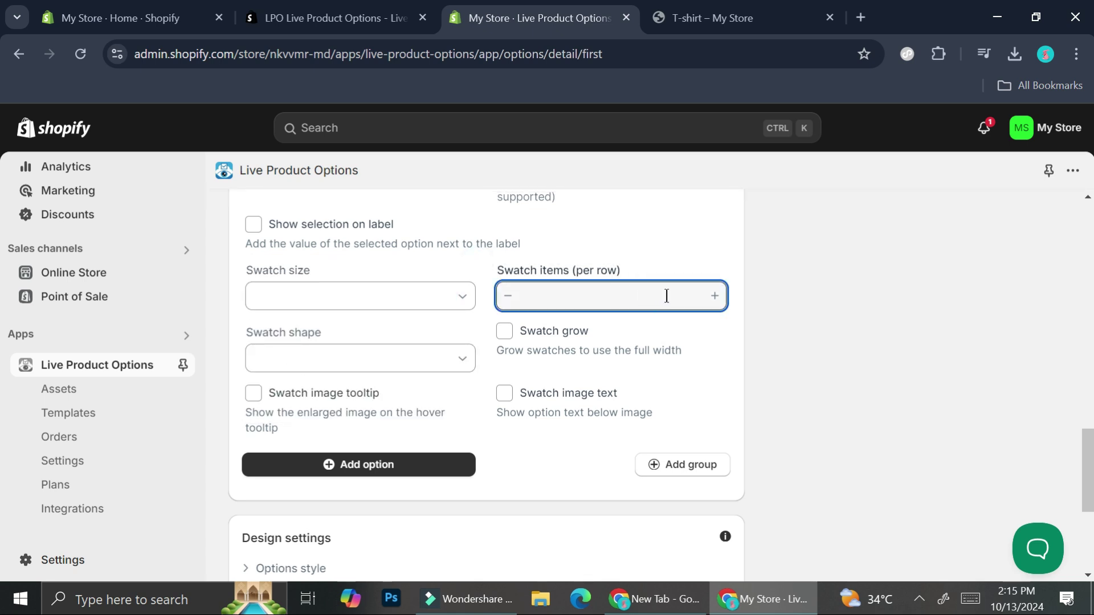
{"action": "left_click", "coordinate": [427, 358]}
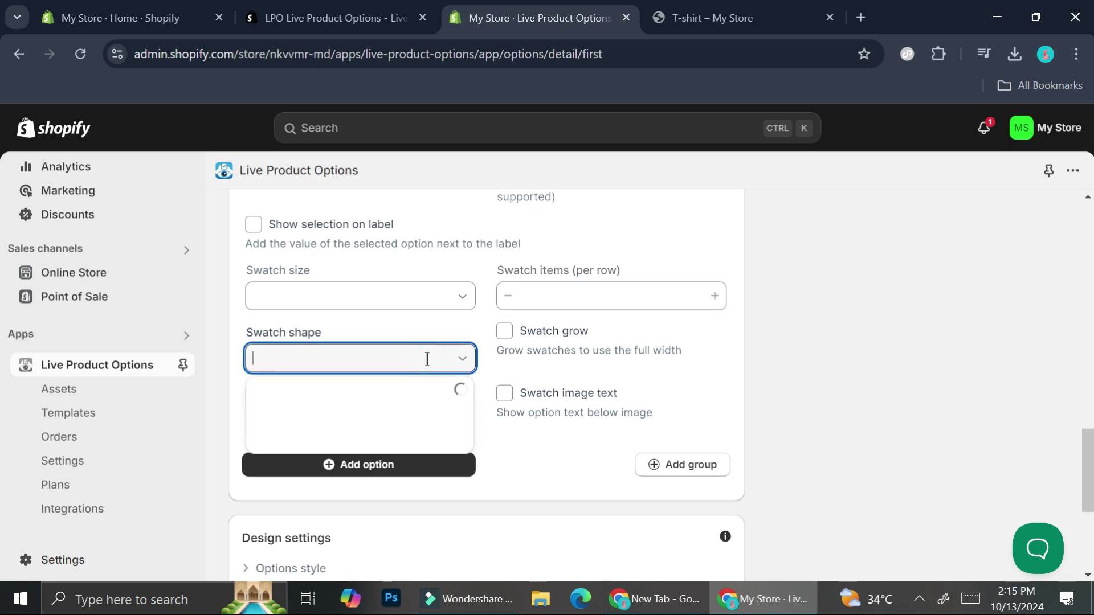
{"action": "left_click", "coordinate": [531, 460]}
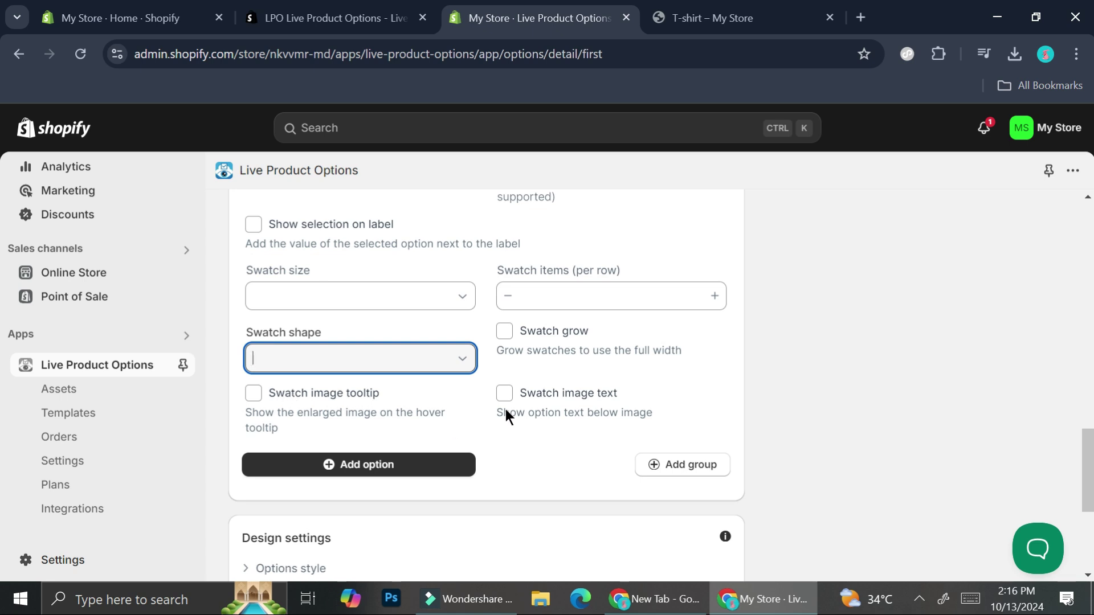
- Expand the Options style section of the design settings and review its font, color, size and border fields
{"action": "scroll", "coordinate": [505, 409], "scroll_direction": "down", "scroll_amount": 5}
{"action": "left_click", "coordinate": [251, 302]}
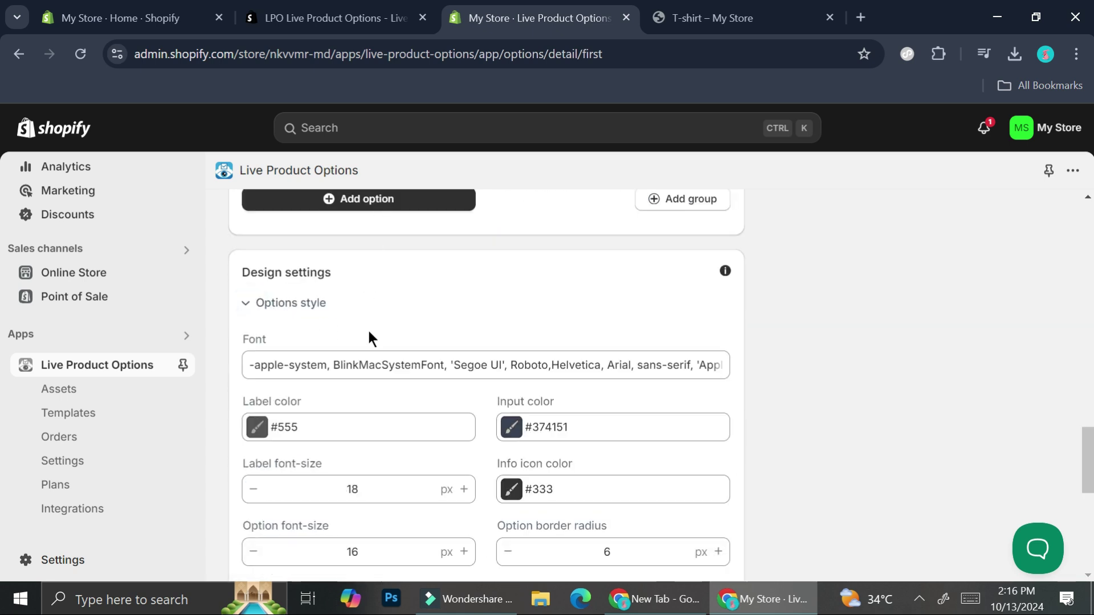
{"action": "scroll", "coordinate": [576, 370], "scroll_direction": "down", "scroll_amount": 4}
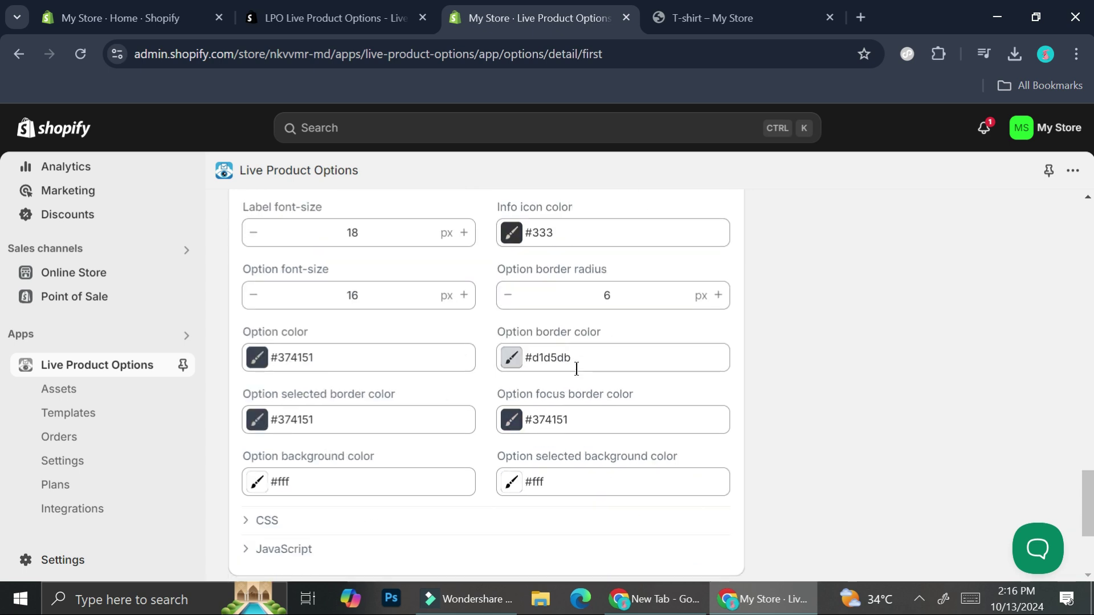
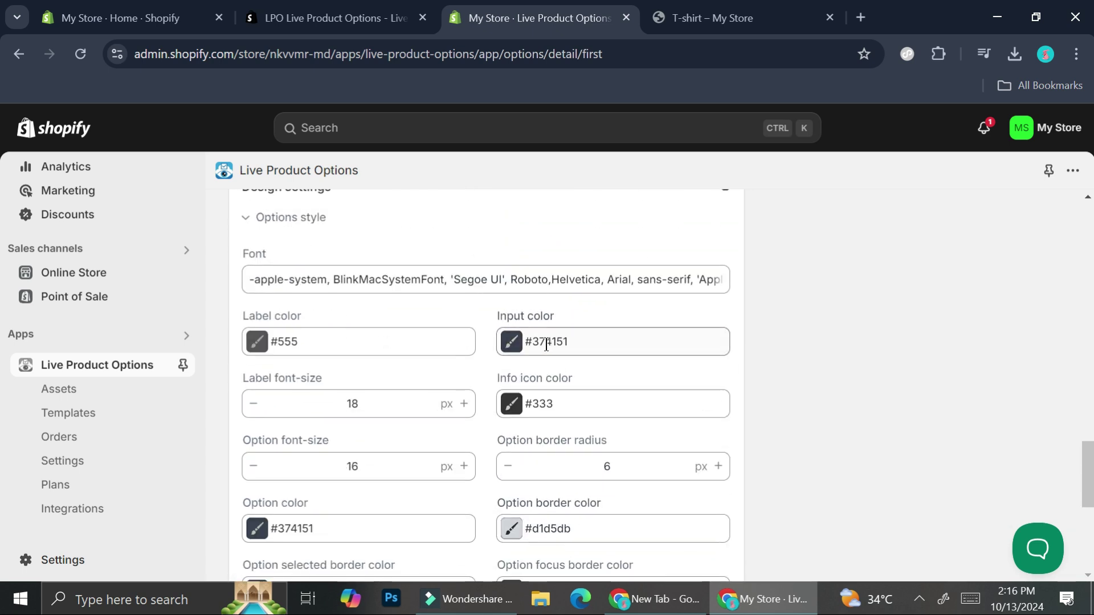
- Enable the live preview and add a second layer of type Overlay below the product layer
{"action": "scroll", "coordinate": [436, 334], "scroll_direction": "down", "scroll_amount": 8}
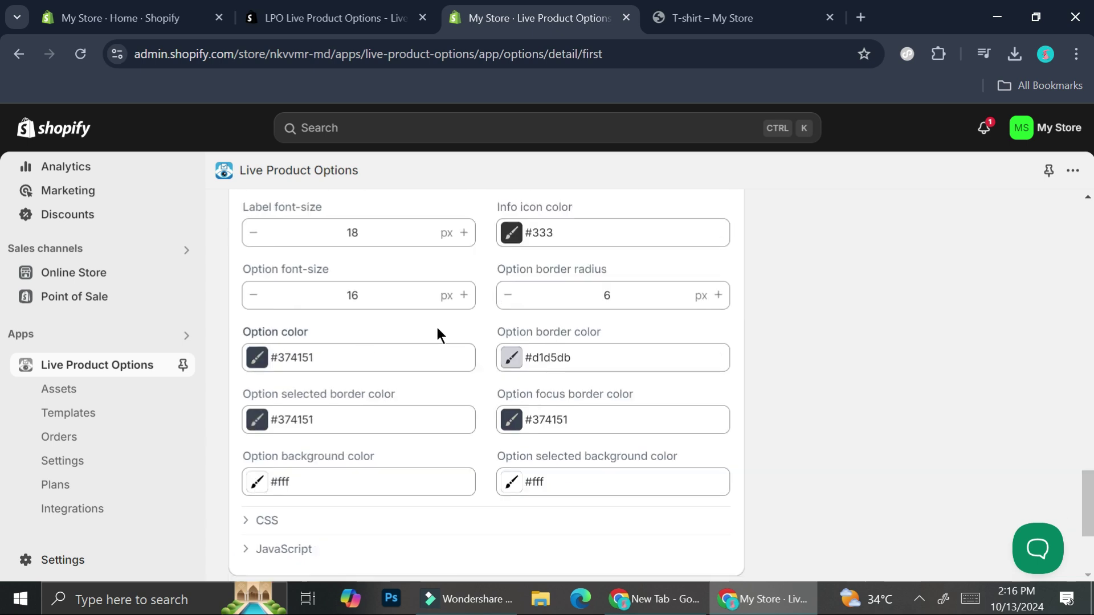
{"action": "left_click", "coordinate": [258, 451]}
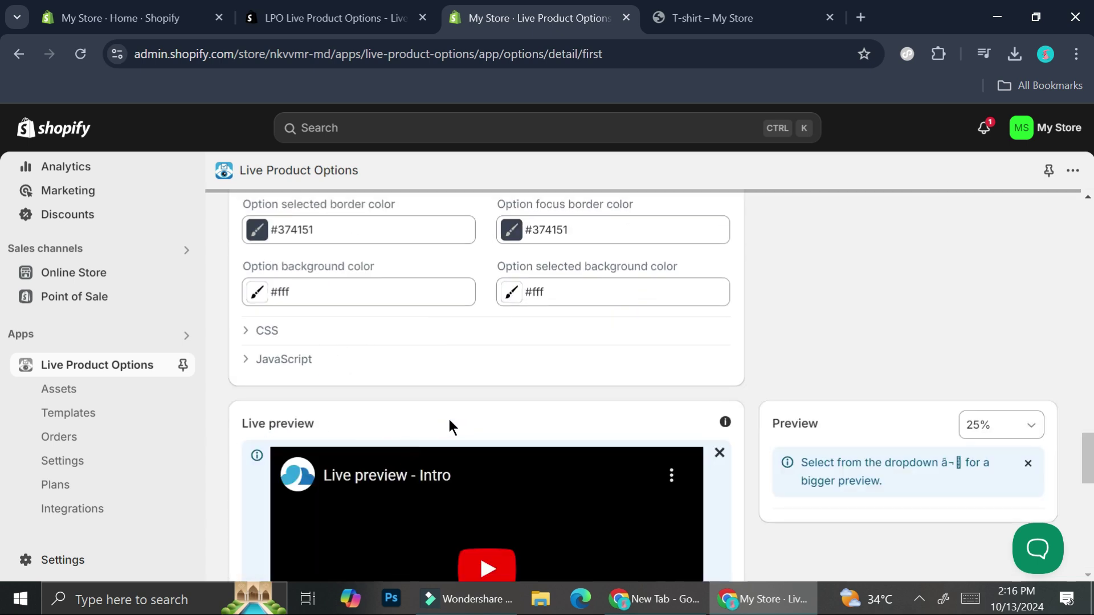
{"action": "scroll", "coordinate": [449, 424], "scroll_direction": "down", "scroll_amount": 6}
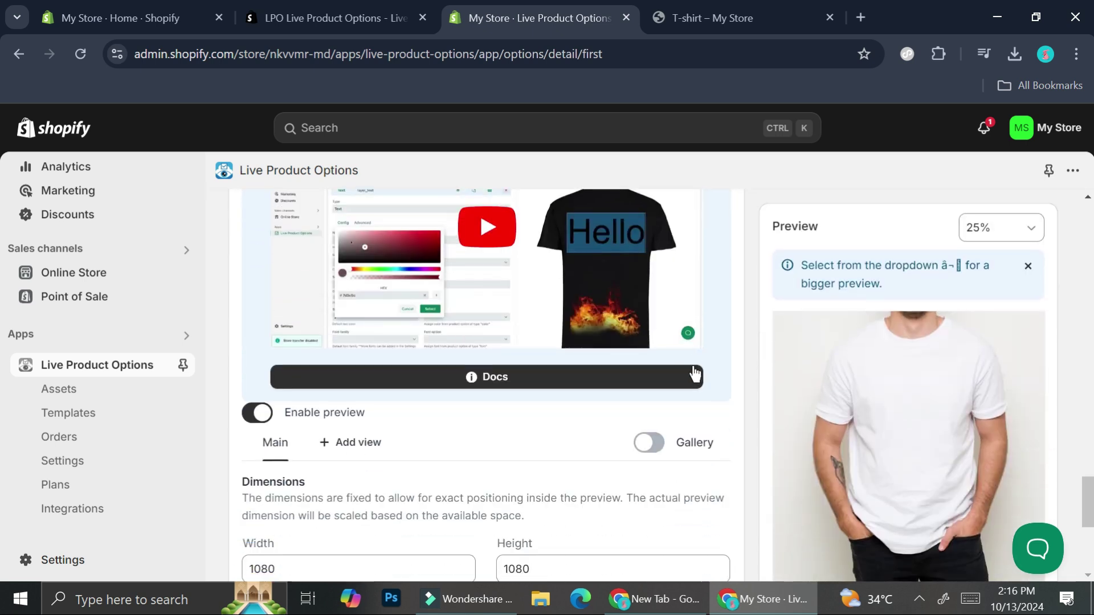
{"action": "scroll", "coordinate": [513, 348], "scroll_direction": "down", "scroll_amount": 4}
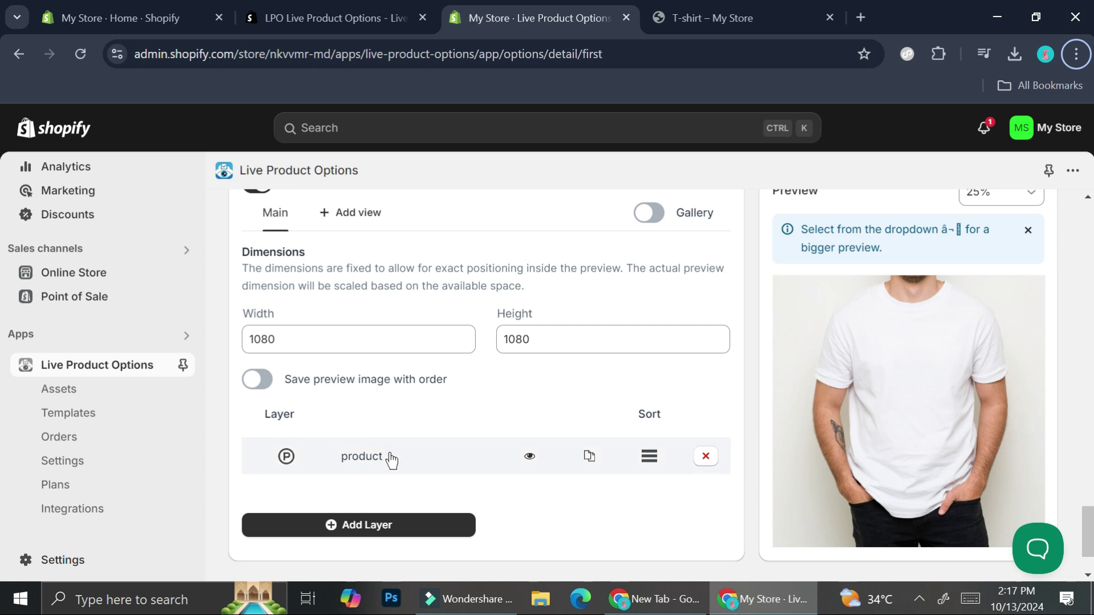
{"action": "scroll", "coordinate": [391, 460], "scroll_direction": "down", "scroll_amount": 2}
{"action": "left_click", "coordinate": [373, 440]}
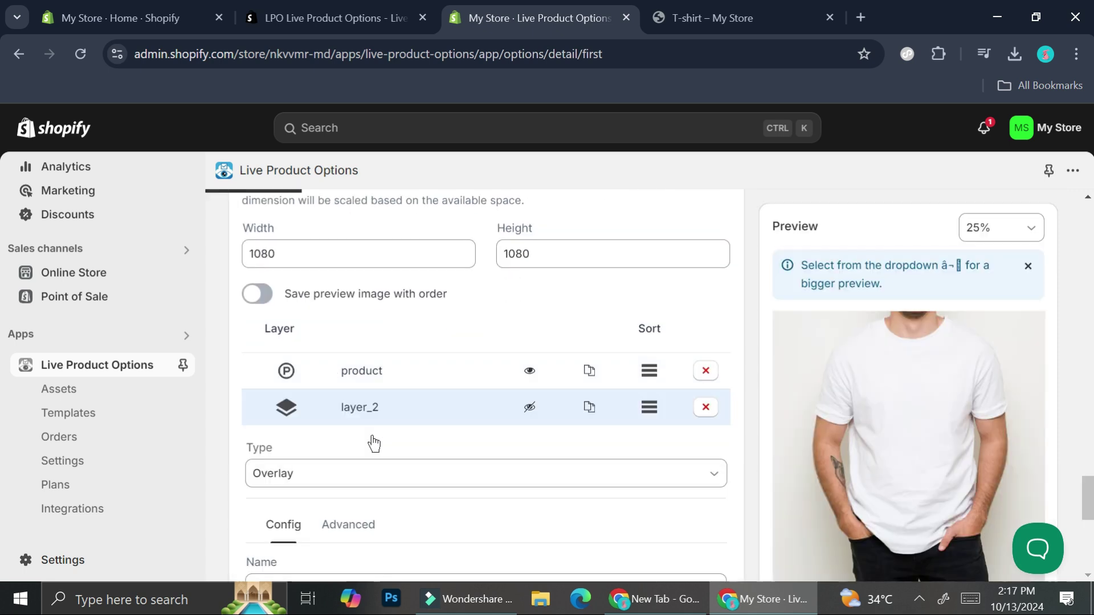
{"action": "scroll", "coordinate": [349, 471], "scroll_direction": "down", "scroll_amount": 3}
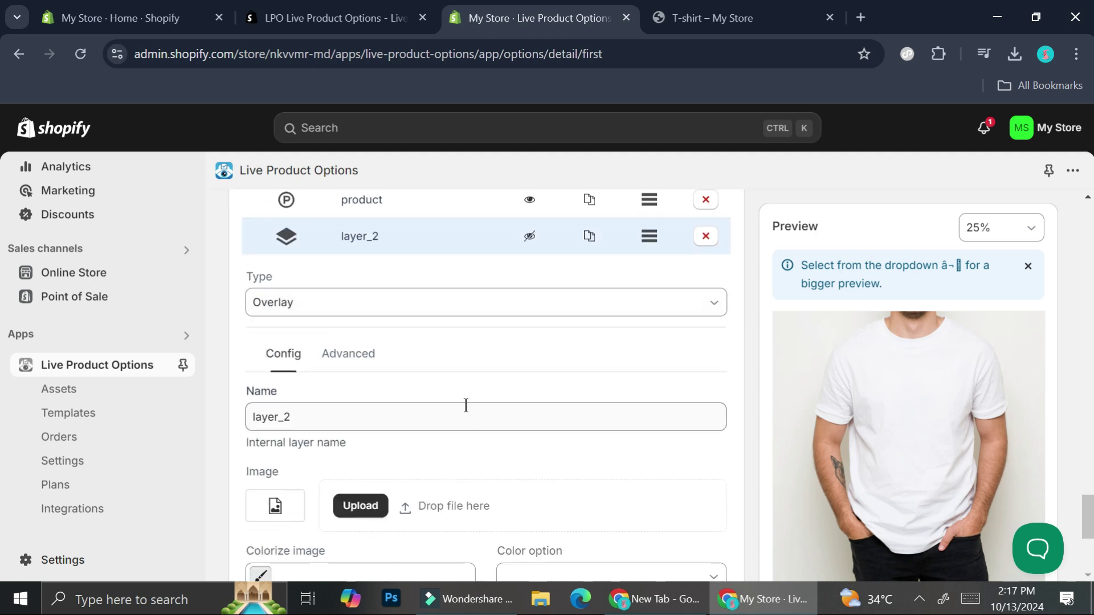
- Select the Quotes design in the product options preview to test the image swatches, and return to the live preview layers
{"action": "scroll", "coordinate": [467, 405], "scroll_direction": "up", "scroll_amount": 10}
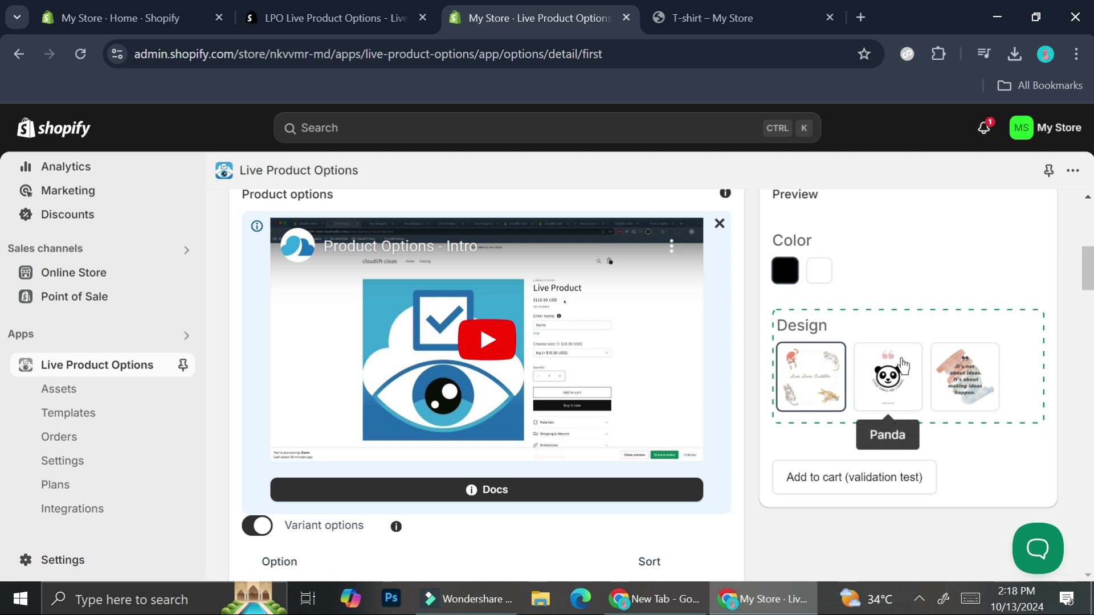
{"action": "left_click", "coordinate": [947, 376]}
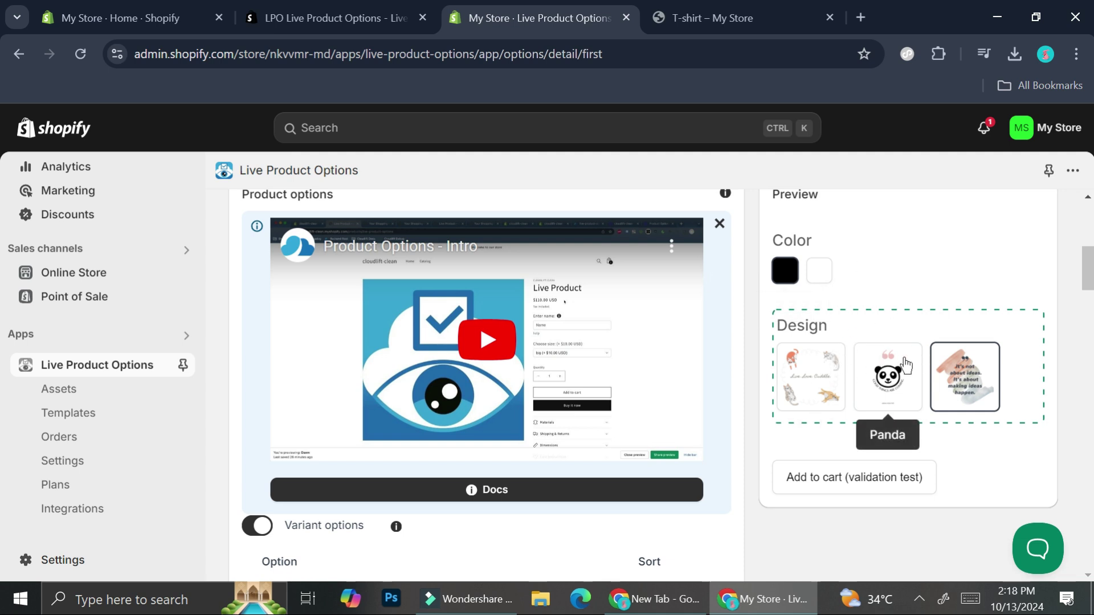
{"action": "scroll", "coordinate": [526, 392], "scroll_direction": "down", "scroll_amount": 10}
{"action": "scroll", "coordinate": [525, 392], "scroll_direction": "down", "scroll_amount": 10}
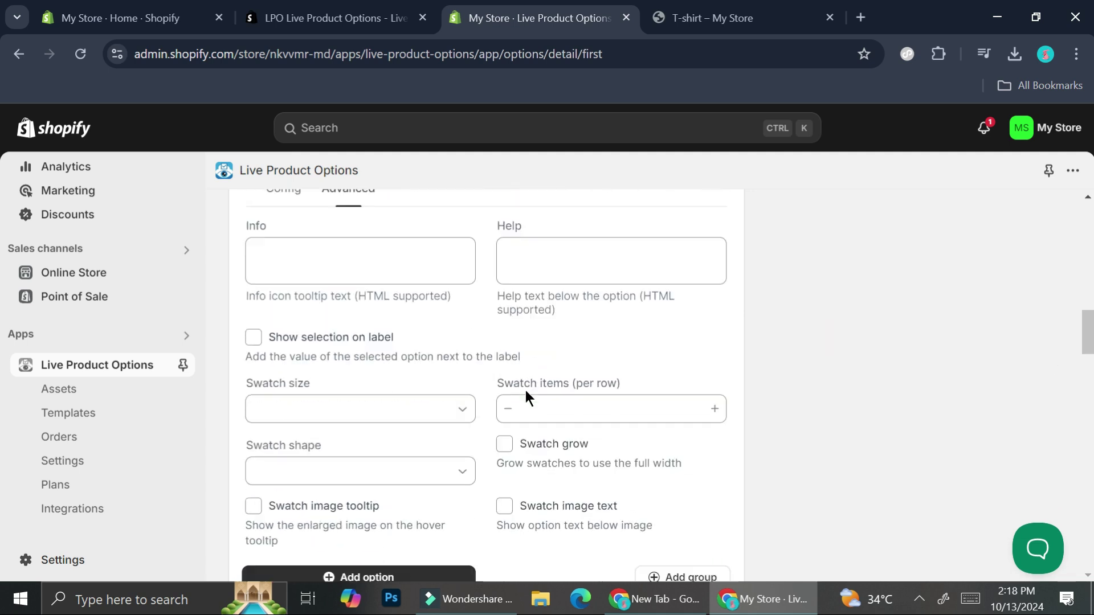
{"action": "scroll", "coordinate": [526, 390], "scroll_direction": "down", "scroll_amount": 10}
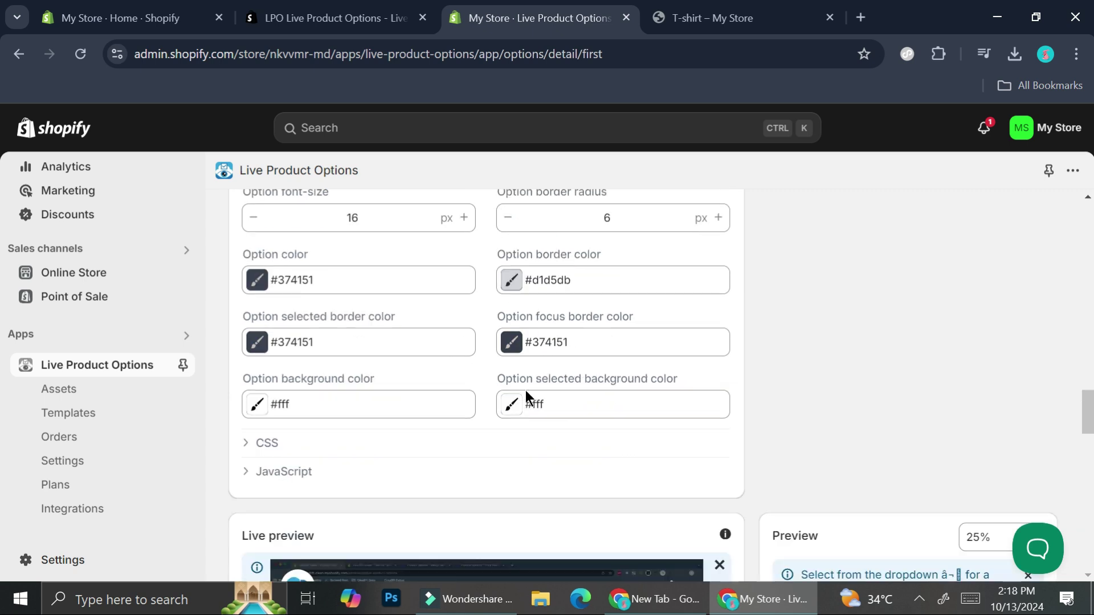
{"action": "scroll", "coordinate": [525, 391], "scroll_direction": "down", "scroll_amount": 1}
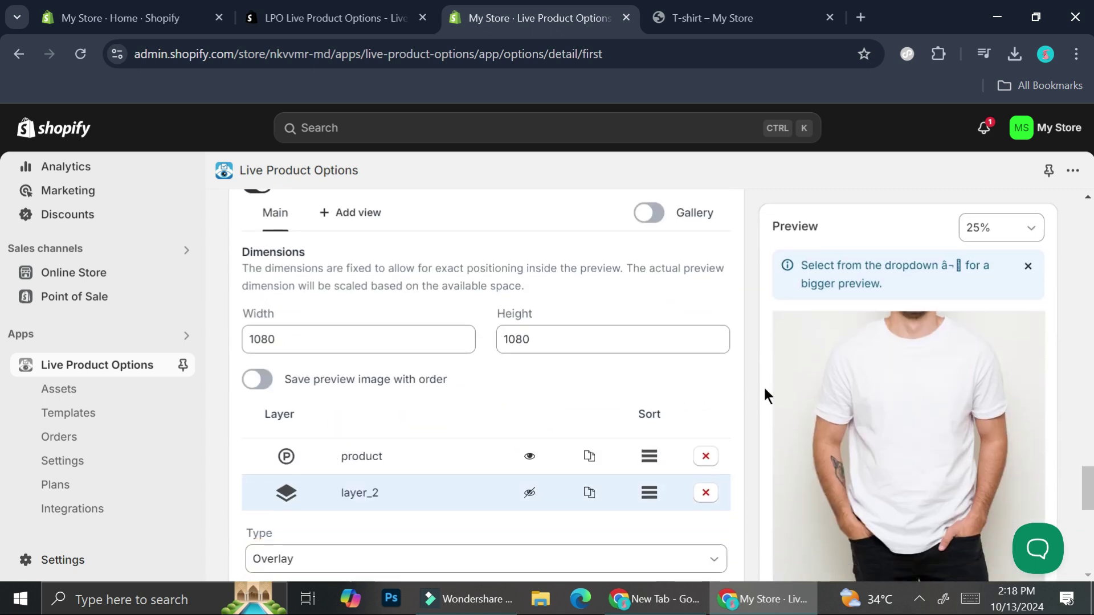
{"action": "scroll", "coordinate": [578, 410], "scroll_direction": "down", "scroll_amount": 2}
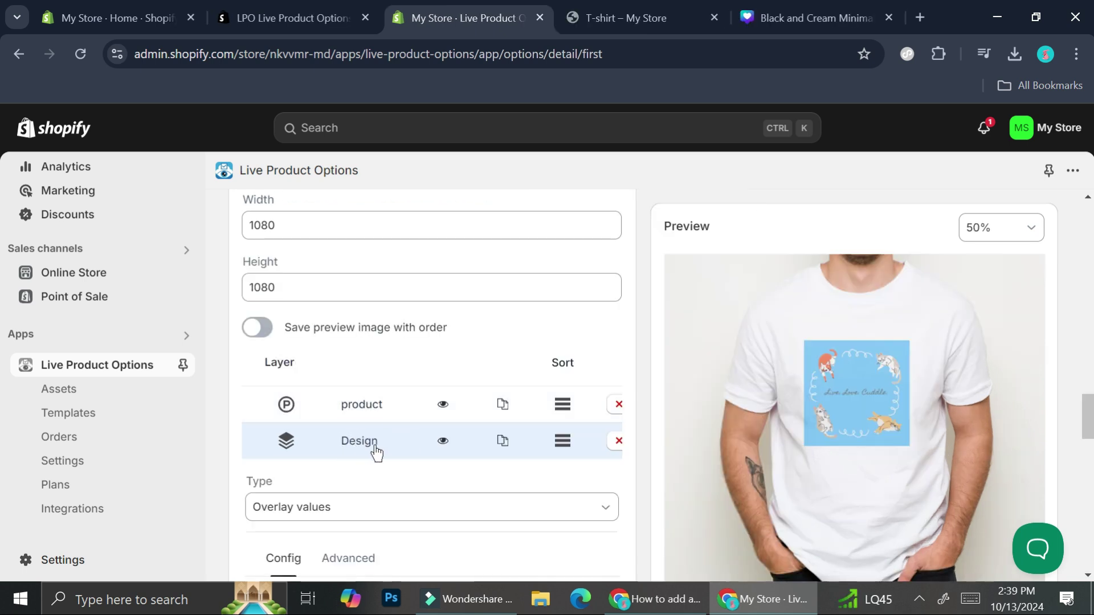
- Review the Design layer's variant images and shift the cat artwork slightly down and to the right on the previewed T-shirt
{"action": "scroll", "coordinate": [418, 416], "scroll_direction": "down", "scroll_amount": 6}
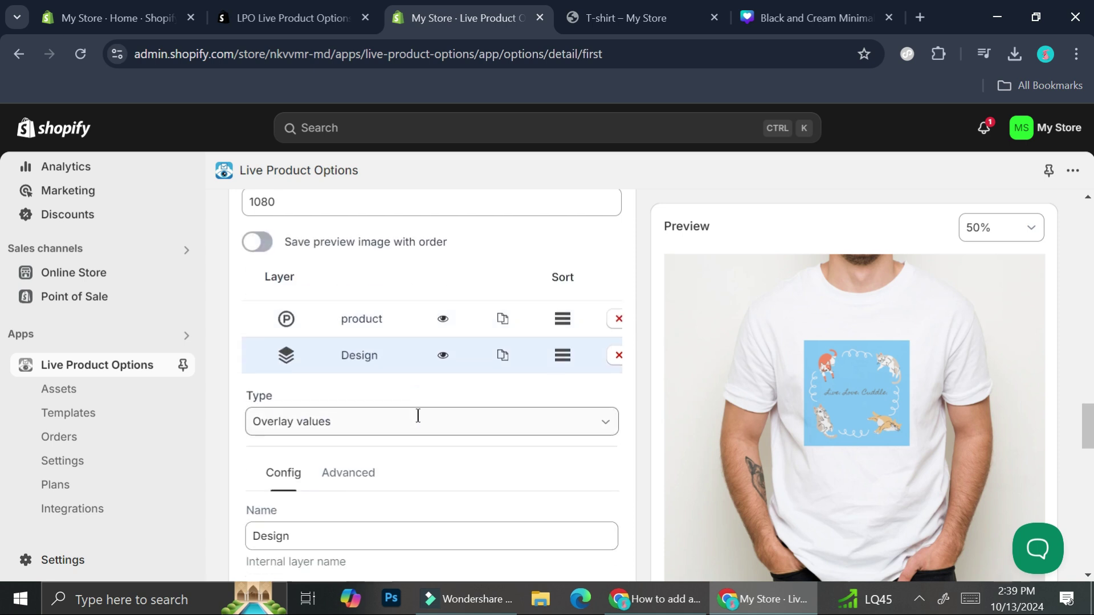
{"action": "scroll", "coordinate": [345, 453], "scroll_direction": "down", "scroll_amount": 7}
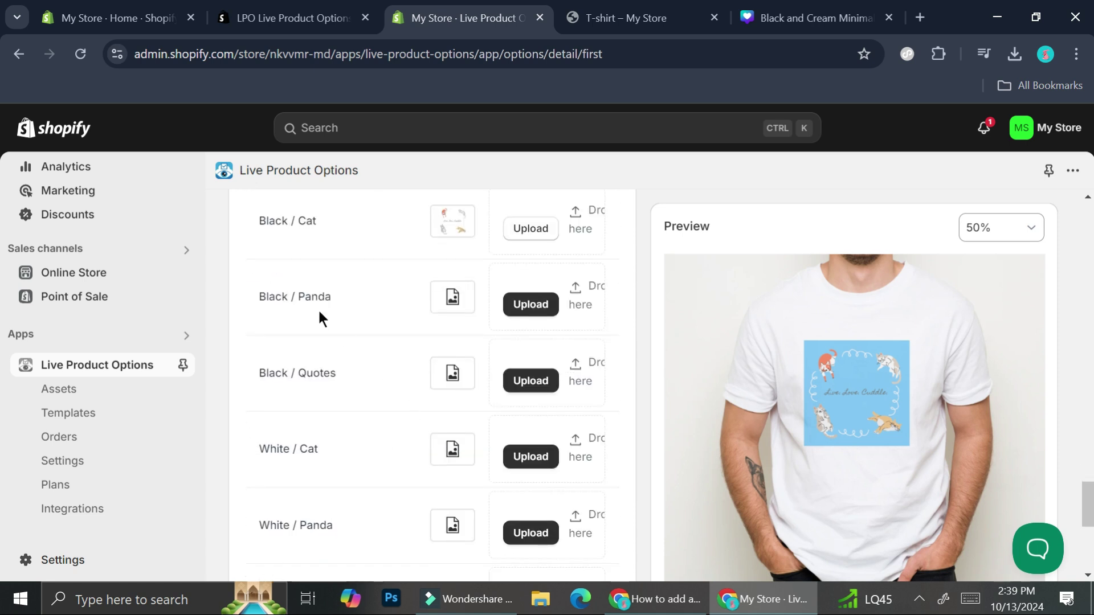
{"action": "scroll", "coordinate": [319, 311], "scroll_direction": "up", "scroll_amount": 3}
{"action": "left_click_drag", "start_coordinate": [859, 392], "coordinate": [873, 406]}
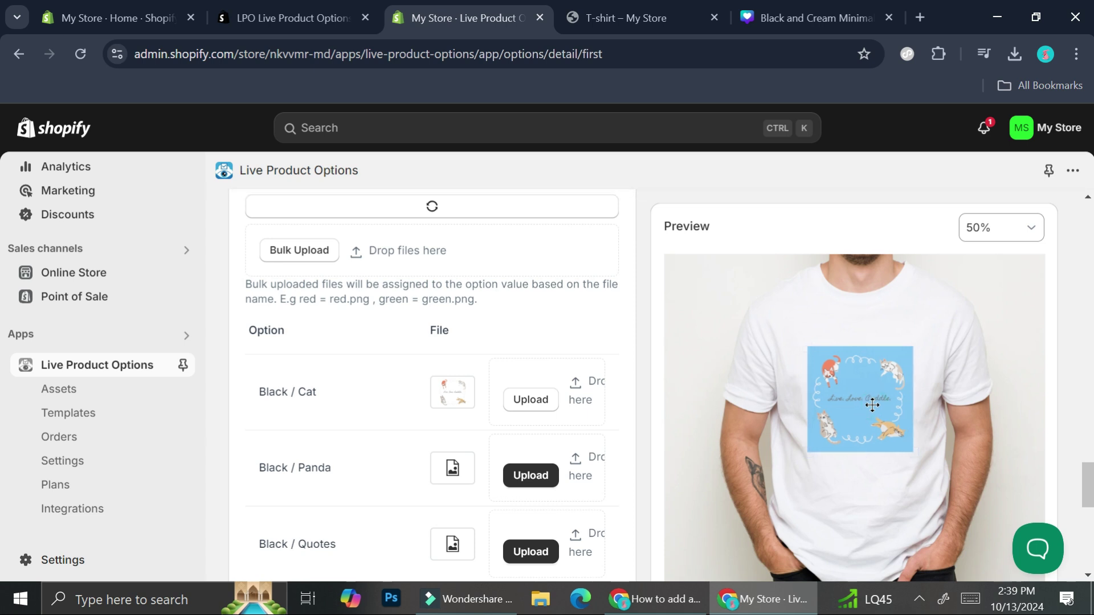
- Open the image upload for the Black / Panda variant, cancel it, and review the Design layer's settings and variant images
{"action": "left_click", "coordinate": [544, 480]}
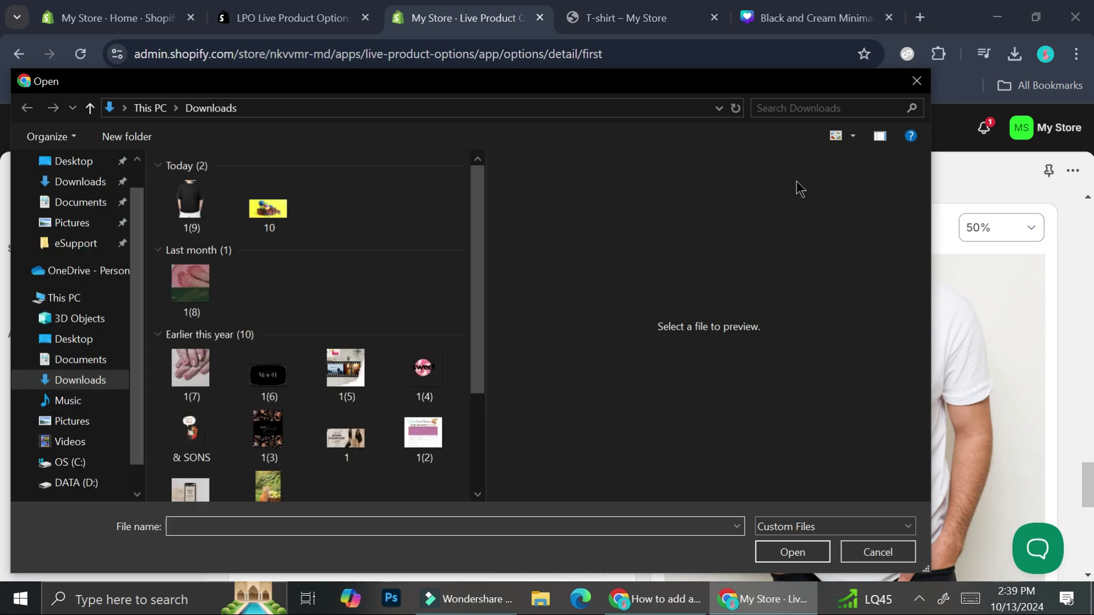
{"action": "left_click", "coordinate": [917, 81]}
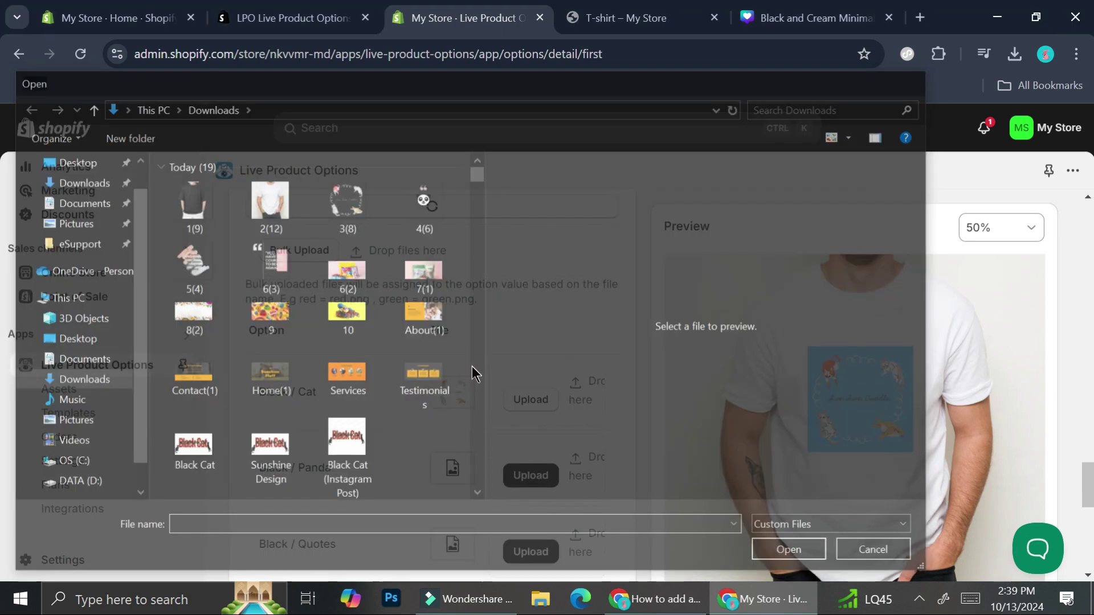
{"action": "scroll", "coordinate": [541, 347], "scroll_direction": "down", "scroll_amount": 9}
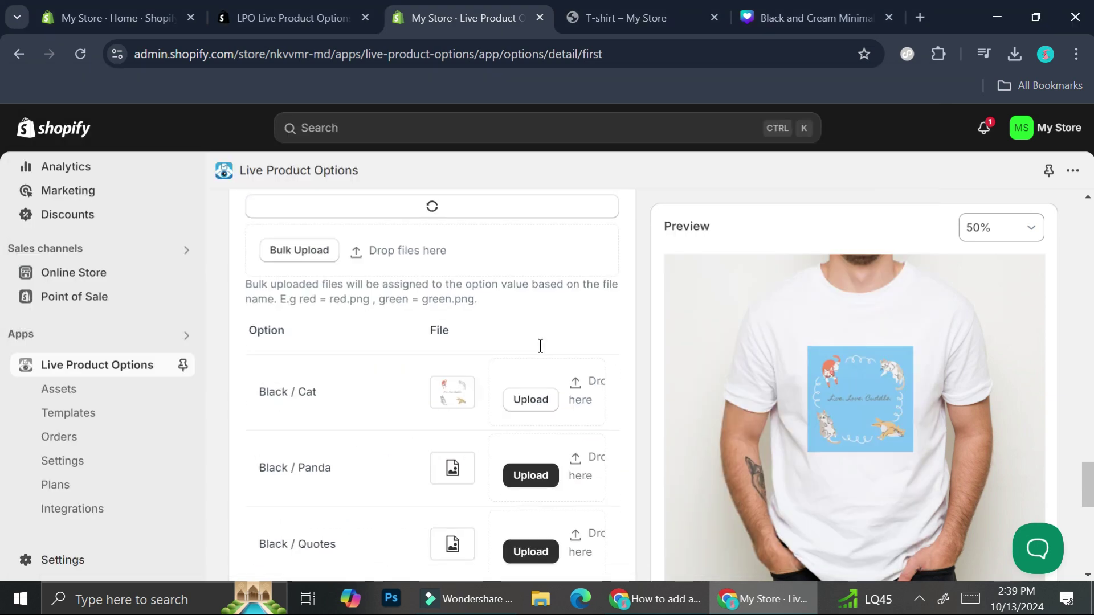
{"action": "scroll", "coordinate": [435, 330], "scroll_direction": "down", "scroll_amount": 5}
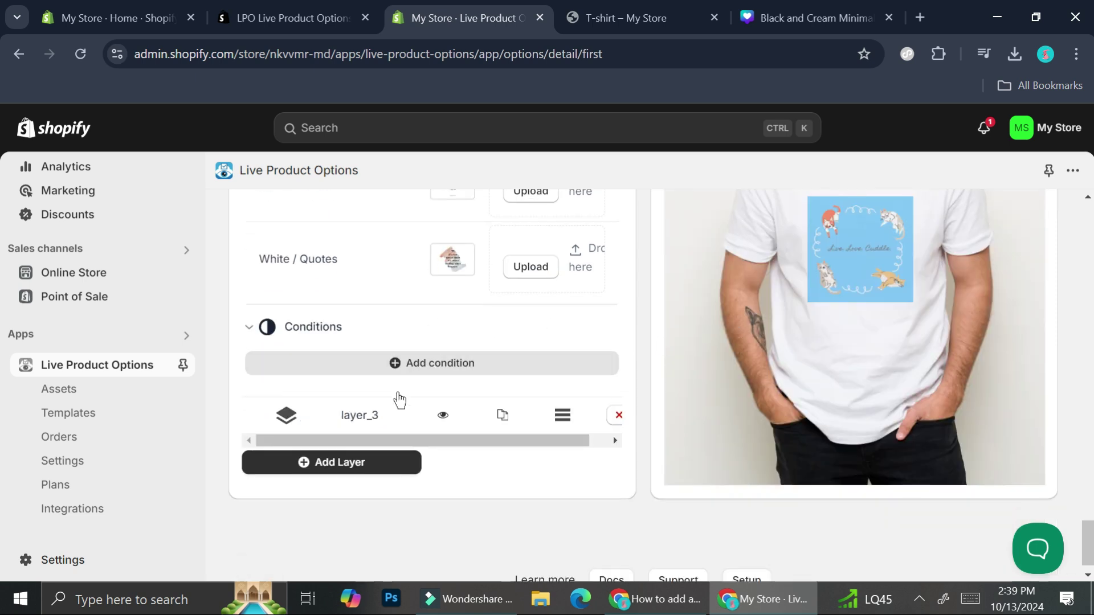
{"action": "scroll", "coordinate": [493, 371], "scroll_direction": "up", "scroll_amount": 12}
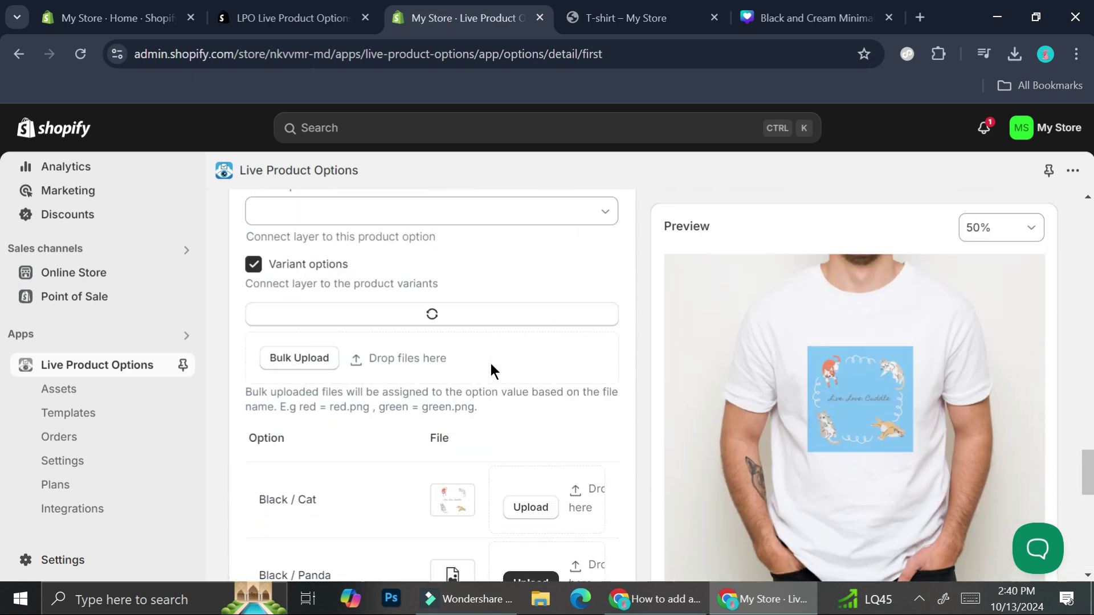
{"action": "scroll", "coordinate": [495, 369], "scroll_direction": "up", "scroll_amount": 2}
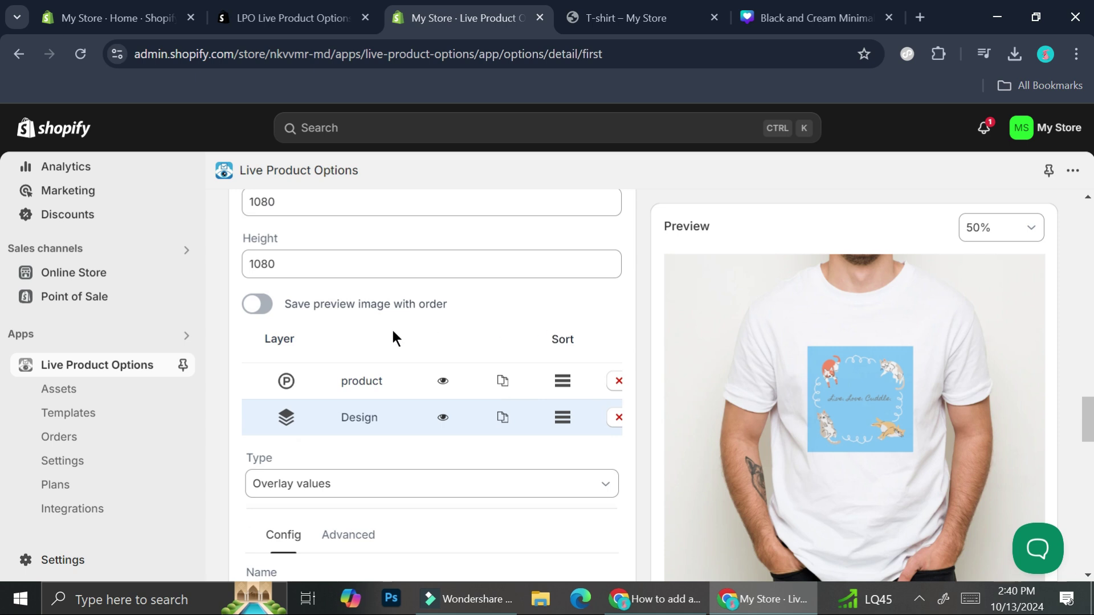
{"action": "scroll", "coordinate": [494, 448], "scroll_direction": "down", "scroll_amount": 12}
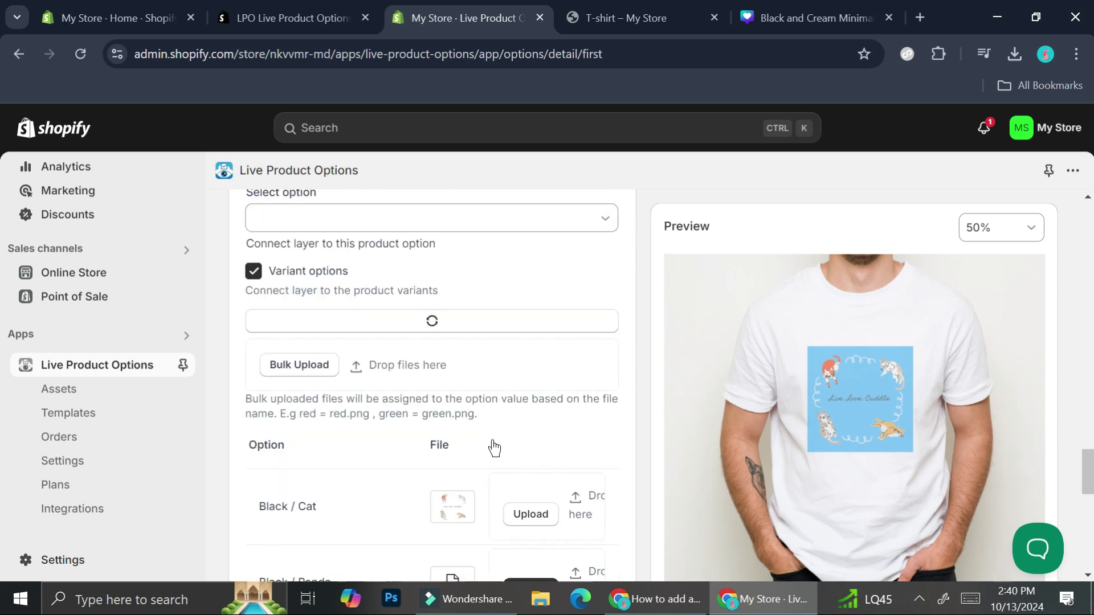
{"action": "scroll", "coordinate": [493, 448], "scroll_direction": "down", "scroll_amount": 1}
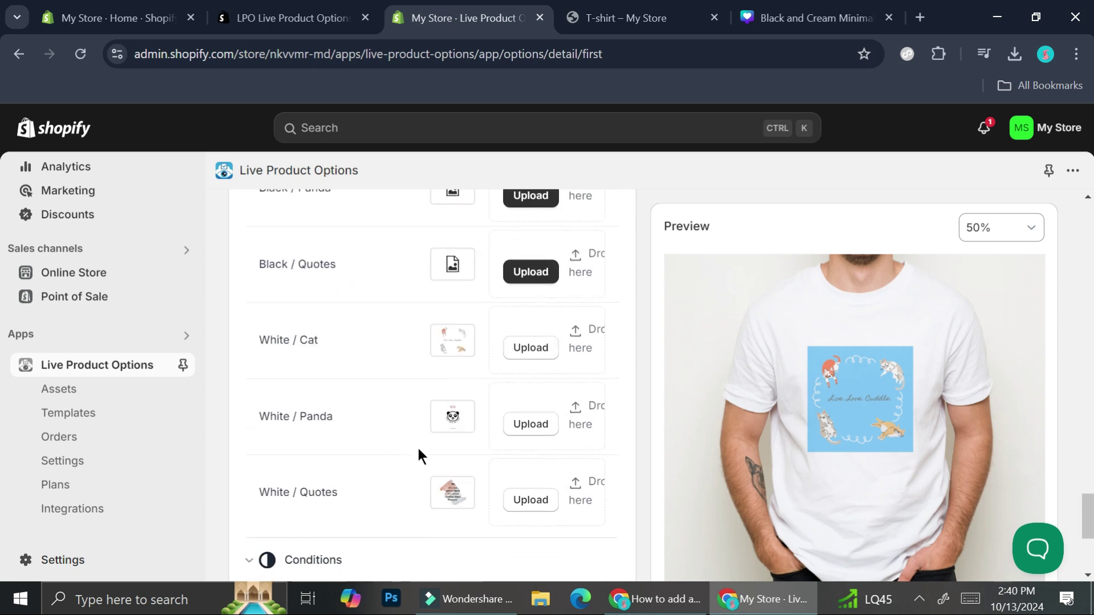
- Open the media selection for the White / Panda variant, close it without choosing a file, and look over the layer settings
{"action": "left_click", "coordinate": [450, 422]}
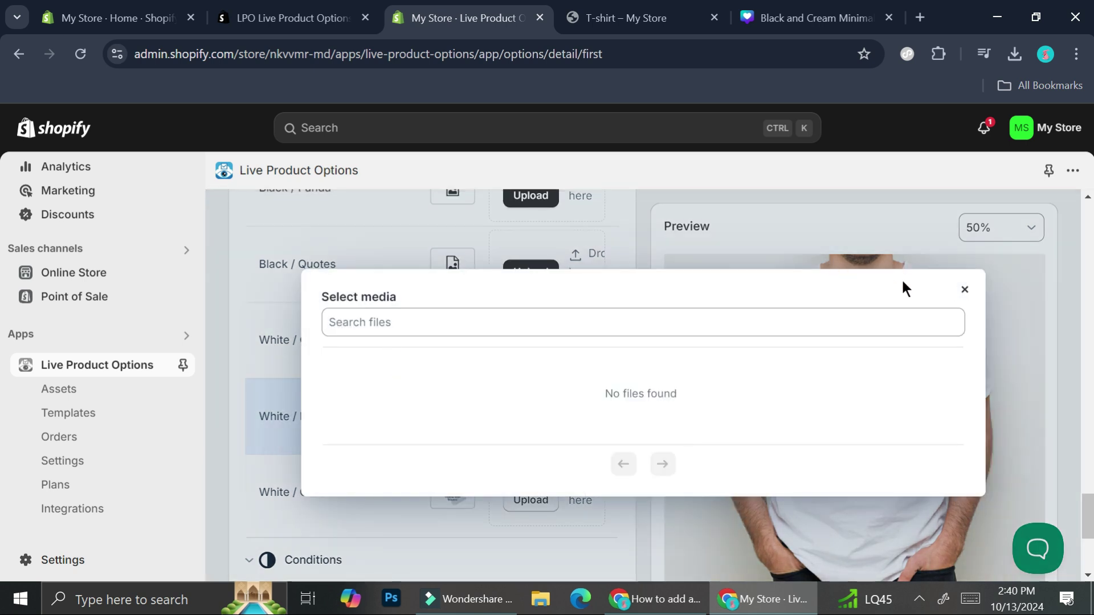
{"action": "key", "text": "Escape"}
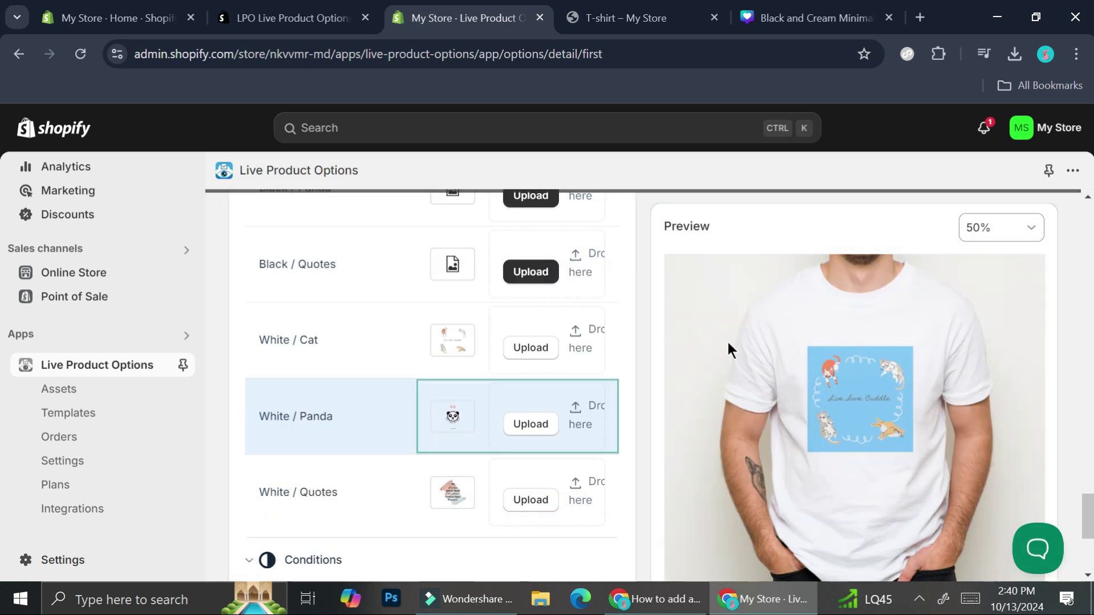
{"action": "scroll", "coordinate": [515, 363], "scroll_direction": "down", "scroll_amount": 5}
{"action": "scroll", "coordinate": [570, 399], "scroll_direction": "up", "scroll_amount": 3}
{"action": "scroll", "coordinate": [613, 421], "scroll_direction": "down", "scroll_amount": 3}
{"action": "scroll", "coordinate": [574, 416], "scroll_direction": "up", "scroll_amount": 3}
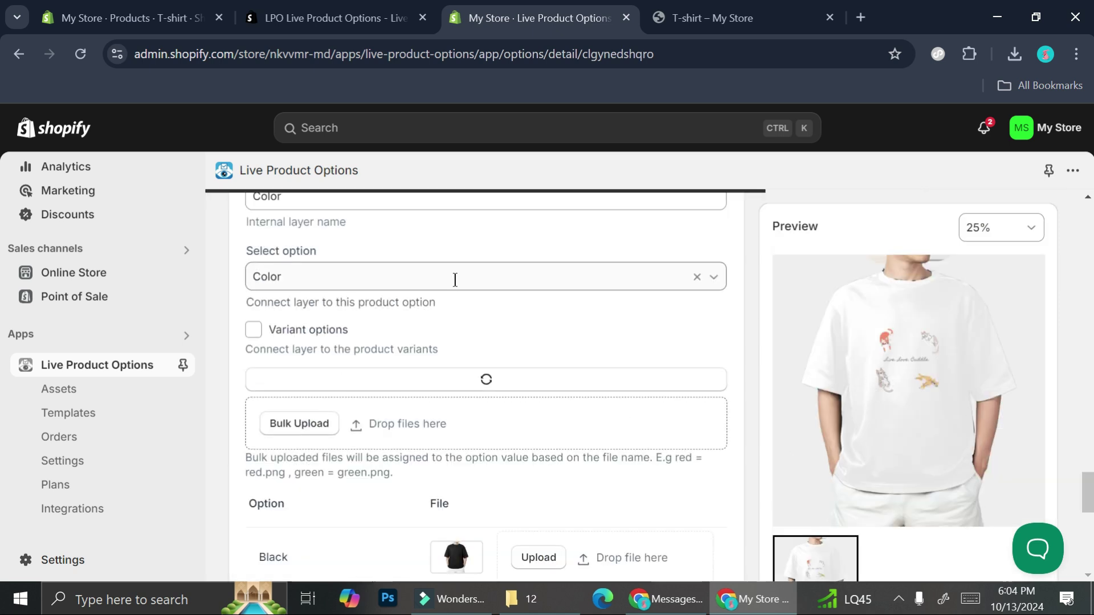
- Look over the Color layer's files and conditions, select the Panda design swatch, and check it on the previewed white T-shirt
{"action": "scroll", "coordinate": [572, 385], "scroll_direction": "down", "scroll_amount": 3}
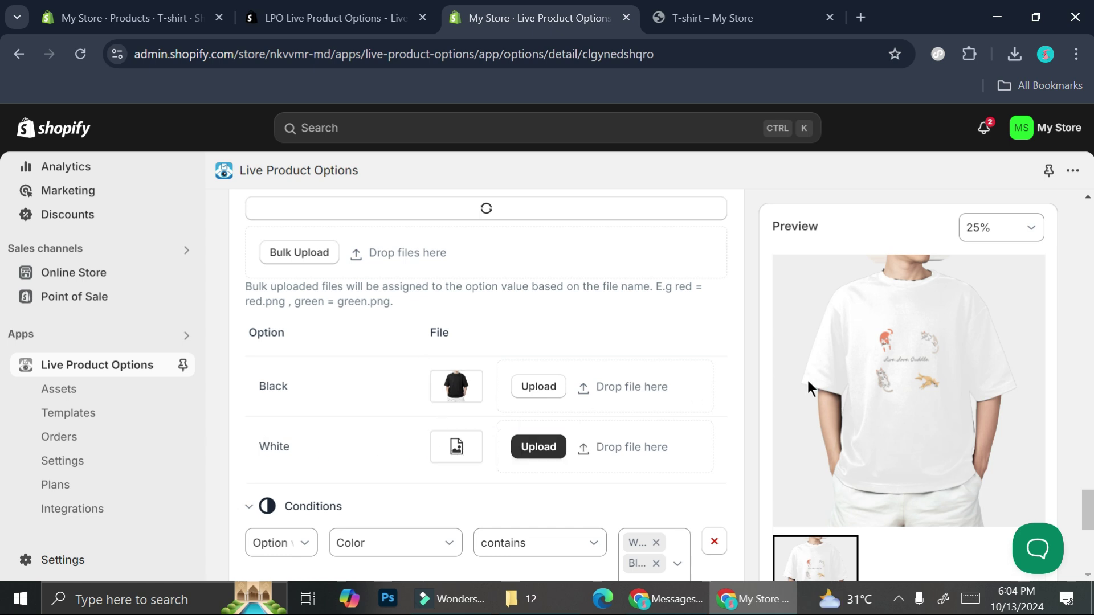
{"action": "scroll", "coordinate": [836, 404], "scroll_direction": "up", "scroll_amount": 13}
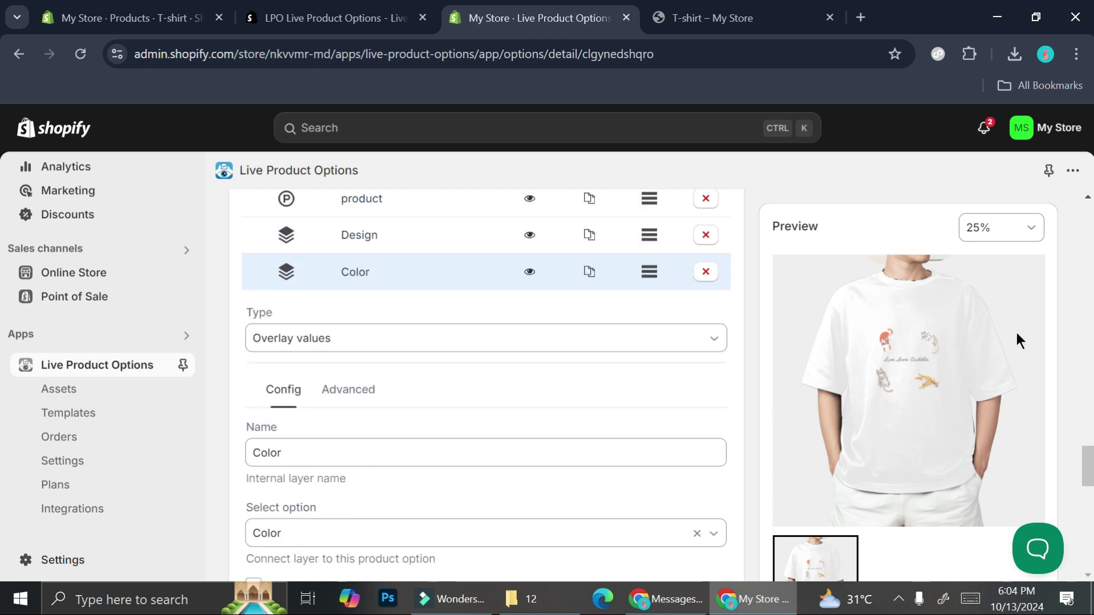
{"action": "scroll", "coordinate": [1018, 349], "scroll_direction": "up", "scroll_amount": 15}
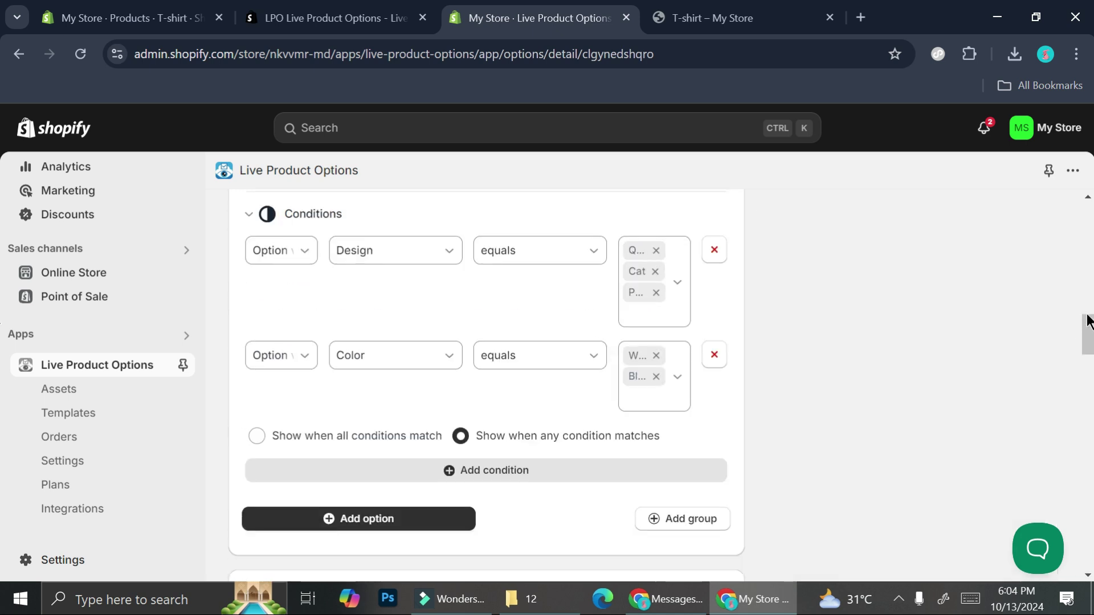
{"action": "scroll", "coordinate": [989, 320], "scroll_direction": "up", "scroll_amount": 5}
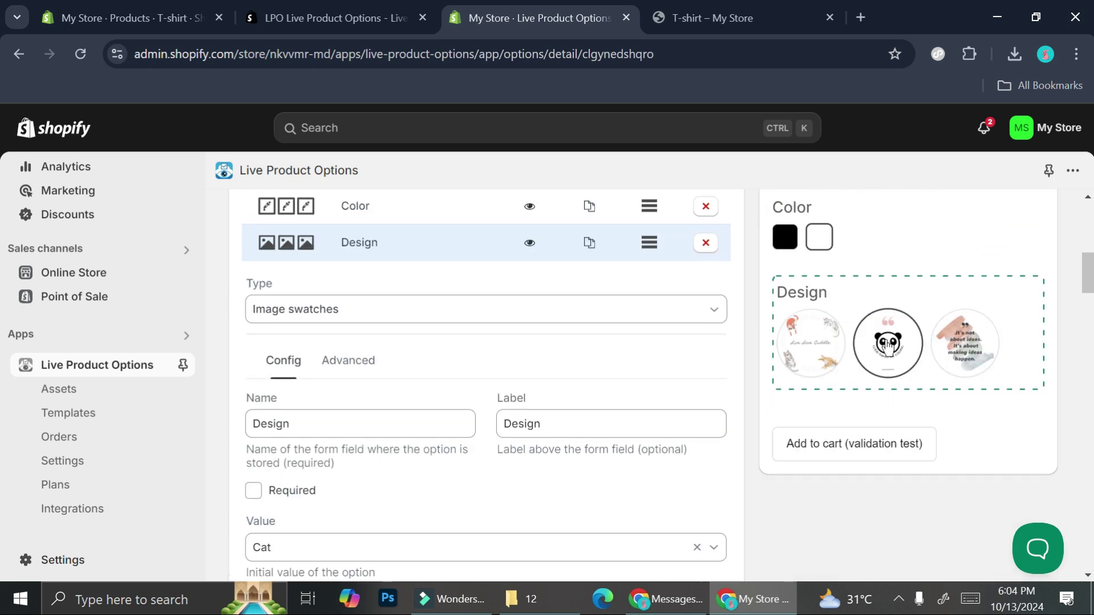
{"action": "scroll", "coordinate": [906, 376], "scroll_direction": "down", "scroll_amount": 20}
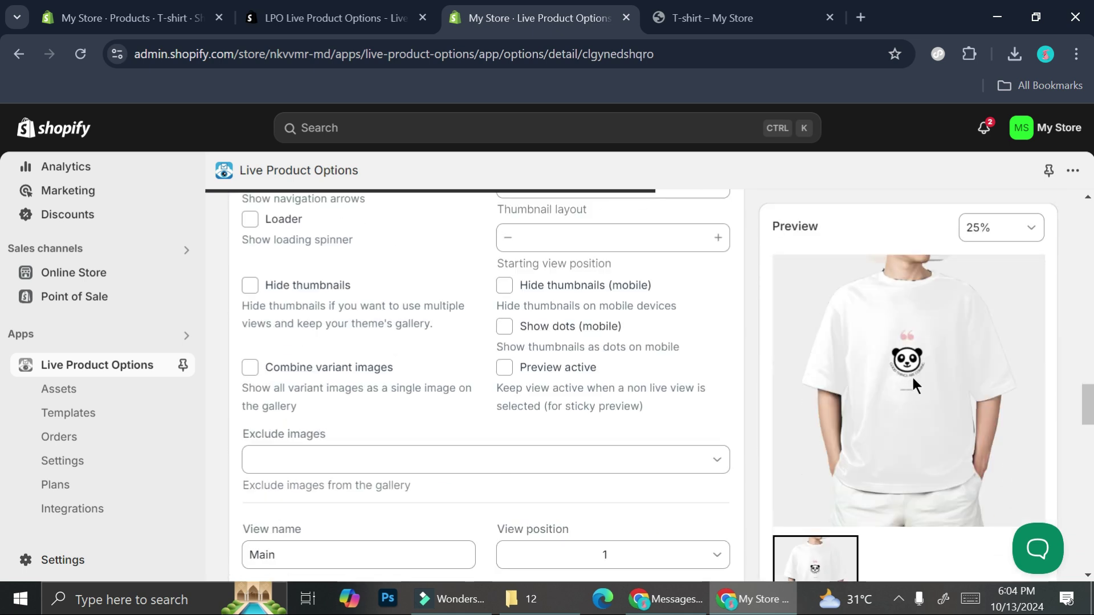
- Select the Quote design swatch in the product options preview and check how it looks on the live preview T-shirt
{"action": "scroll", "coordinate": [912, 319], "scroll_direction": "up", "scroll_amount": 12}
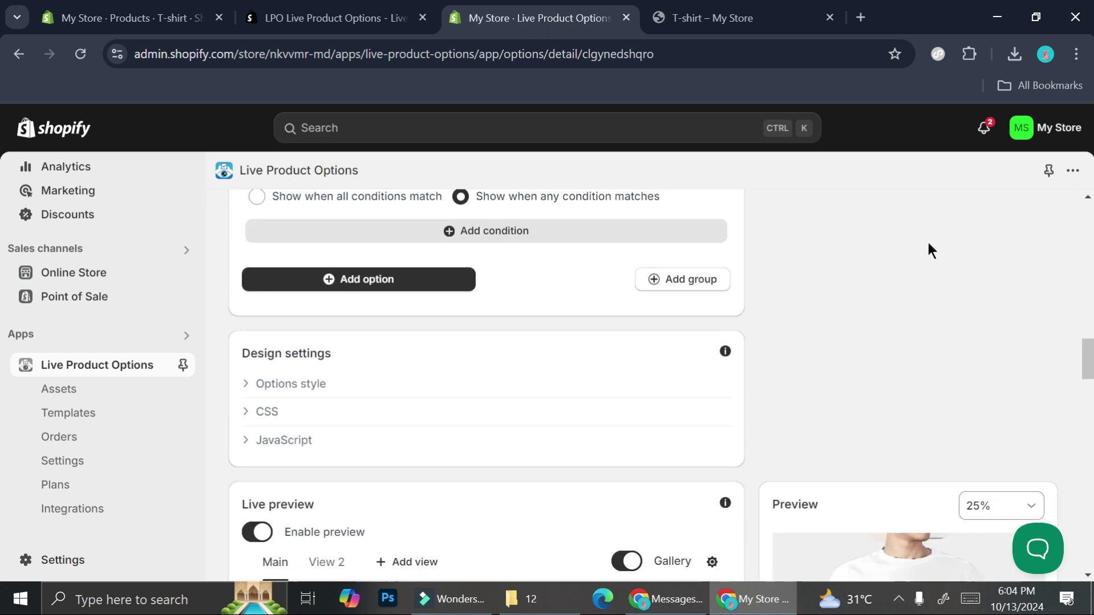
{"action": "scroll", "coordinate": [935, 285], "scroll_direction": "up", "scroll_amount": 5}
{"action": "left_click", "coordinate": [950, 498]}
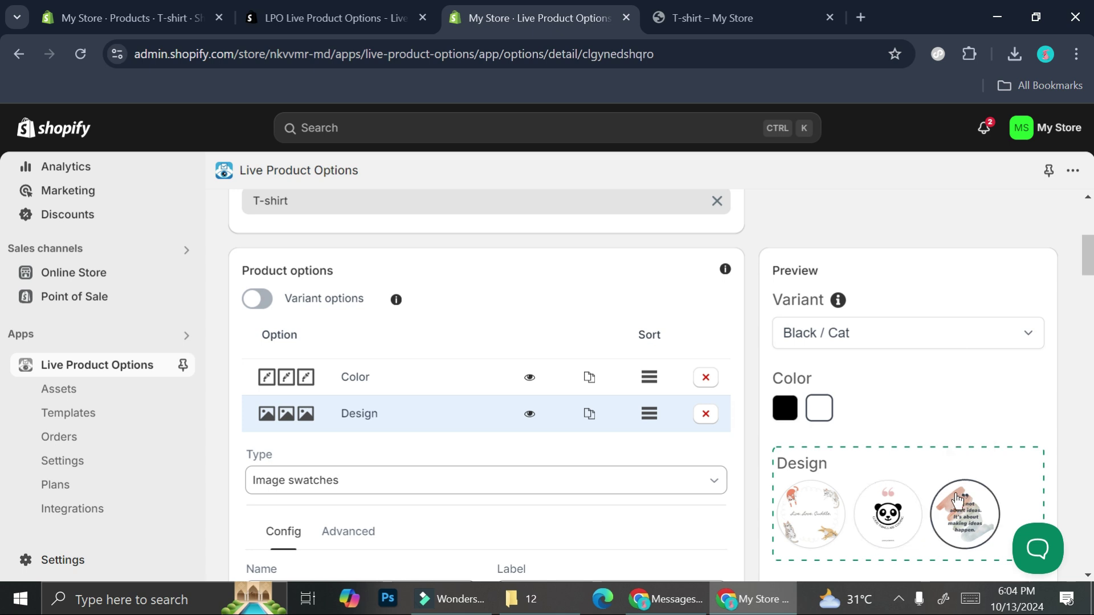
{"action": "scroll", "coordinate": [955, 341], "scroll_direction": "down", "scroll_amount": 1}
{"action": "scroll", "coordinate": [955, 341], "scroll_direction": "down", "scroll_amount": 15}
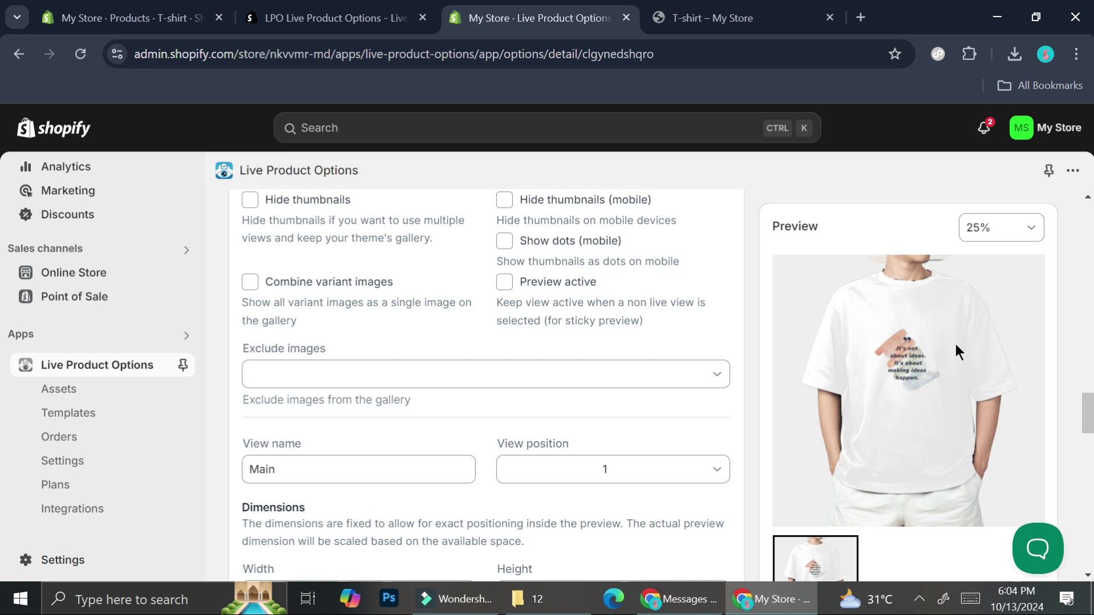
{"action": "scroll", "coordinate": [455, 302], "scroll_direction": "down", "scroll_amount": 5}
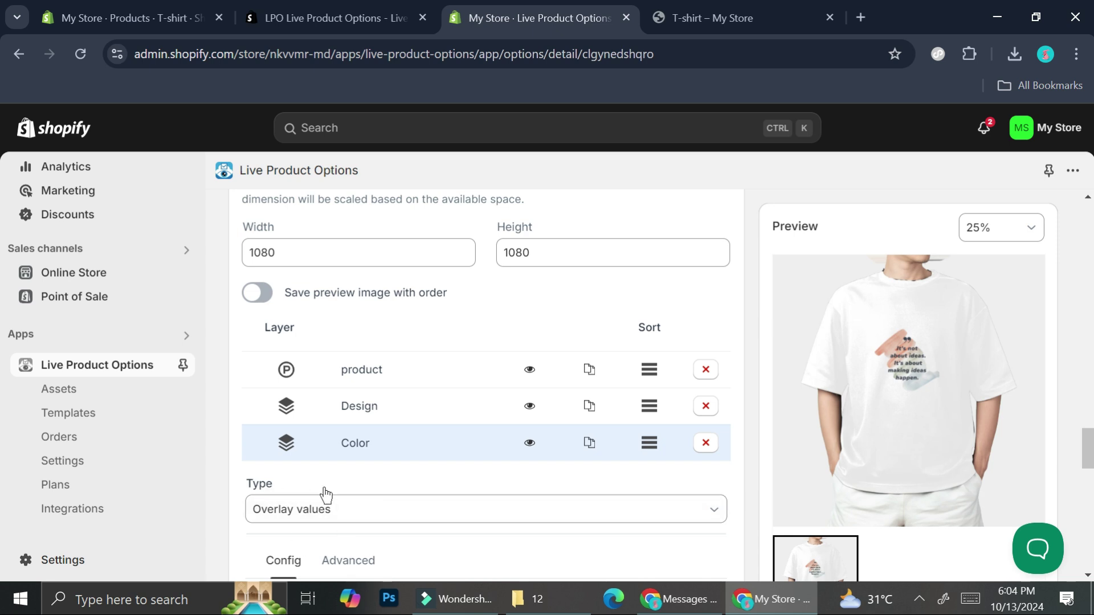
- Review the Color layer's advanced positioning settings and open the Design layer's advanced settings for comparison
{"action": "scroll", "coordinate": [280, 513], "scroll_direction": "down", "scroll_amount": 1}
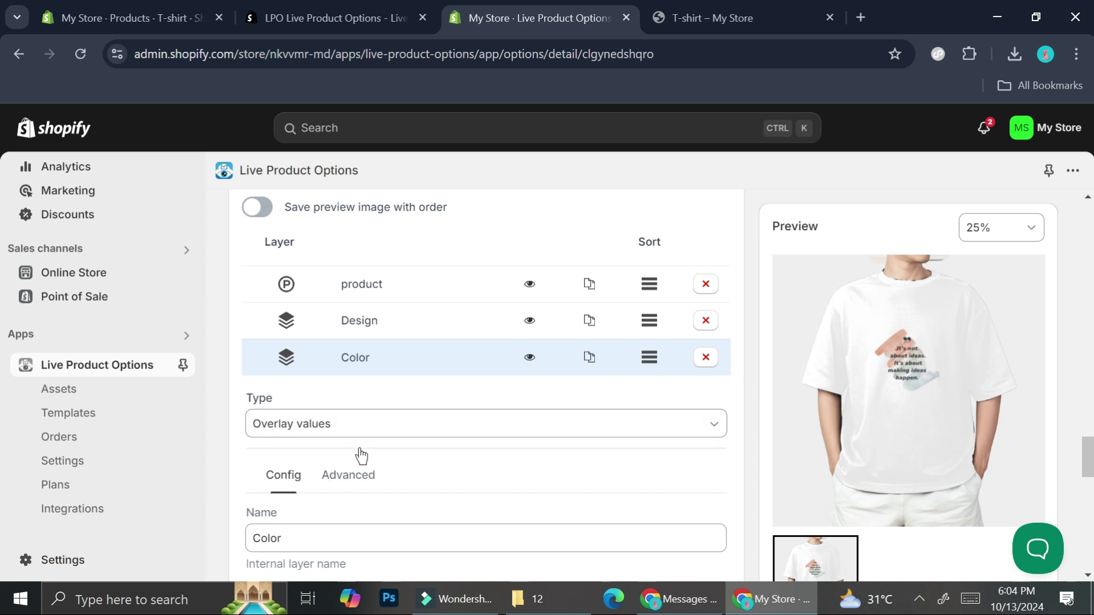
{"action": "left_click", "coordinate": [348, 475]}
{"action": "scroll", "coordinate": [479, 469], "scroll_direction": "down", "scroll_amount": 2}
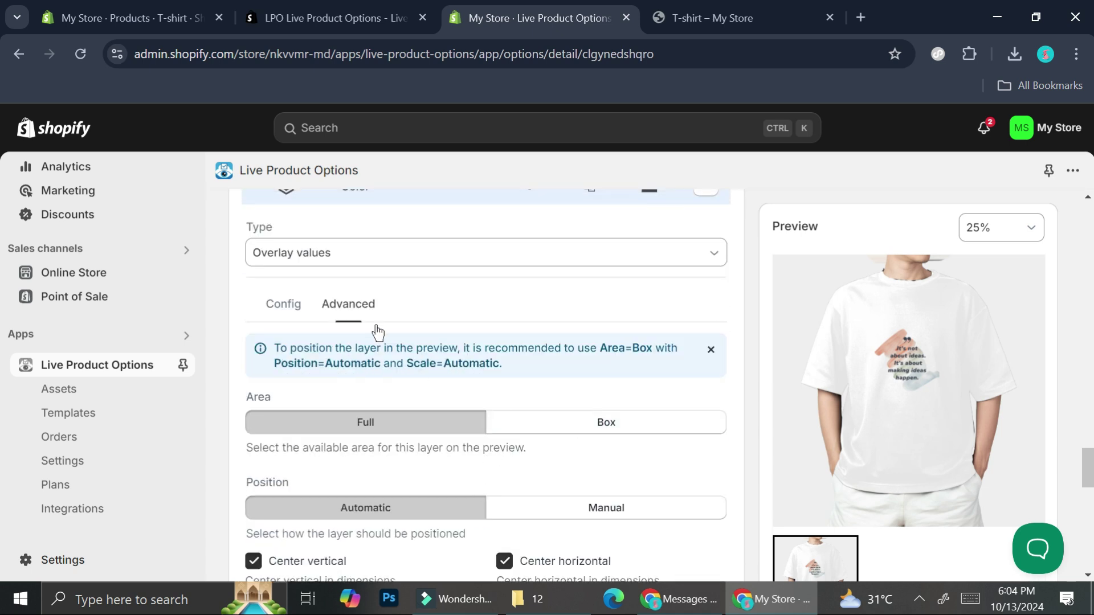
{"action": "scroll", "coordinate": [376, 330], "scroll_direction": "up", "scroll_amount": 1}
{"action": "left_click", "coordinate": [388, 240]}
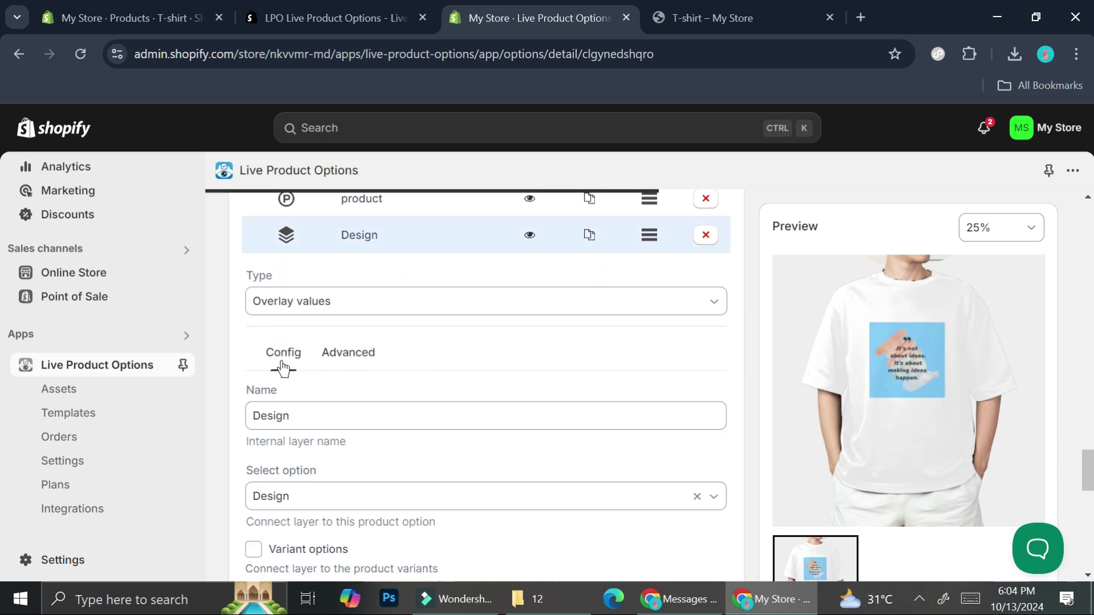
{"action": "left_click", "coordinate": [360, 356]}
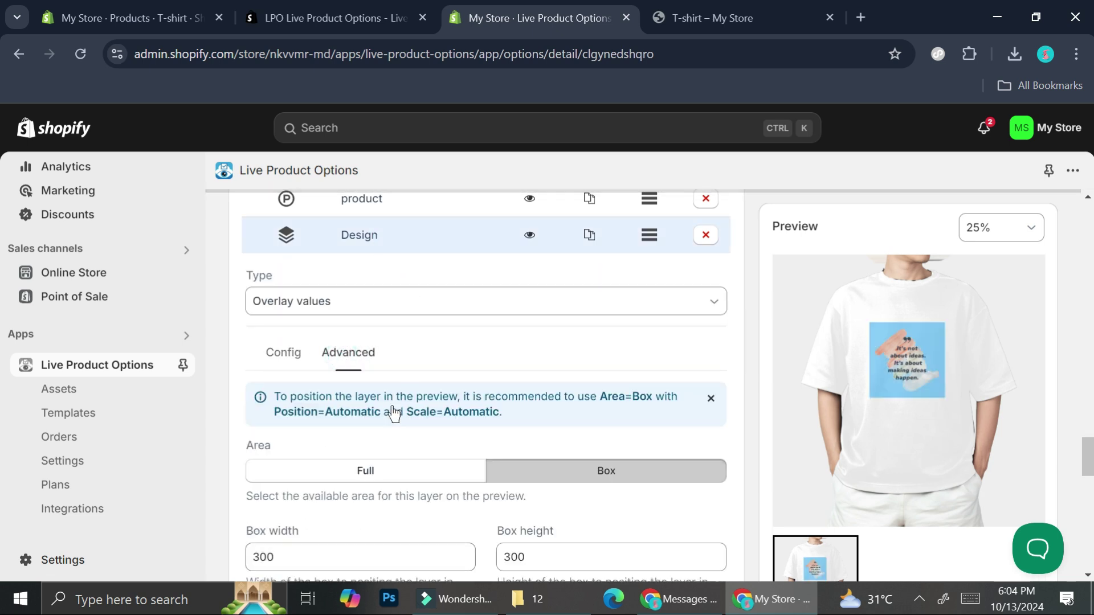
{"action": "scroll", "coordinate": [405, 376], "scroll_direction": "down", "scroll_amount": 1}
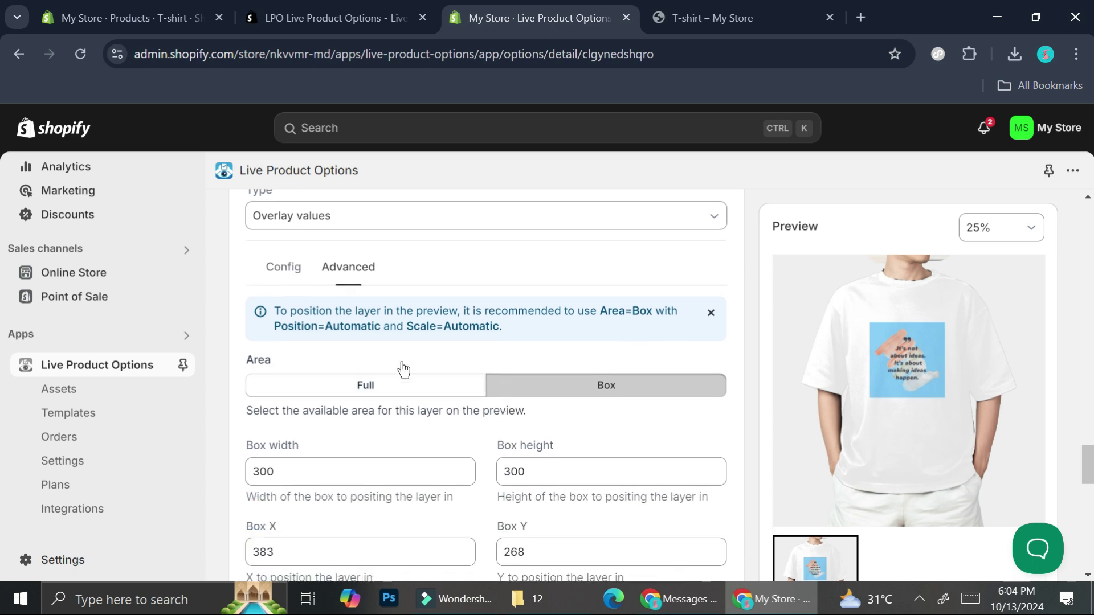
- Try the Full area for the Design layer in the preview and switch it back to Box
{"action": "left_click", "coordinate": [387, 396]}
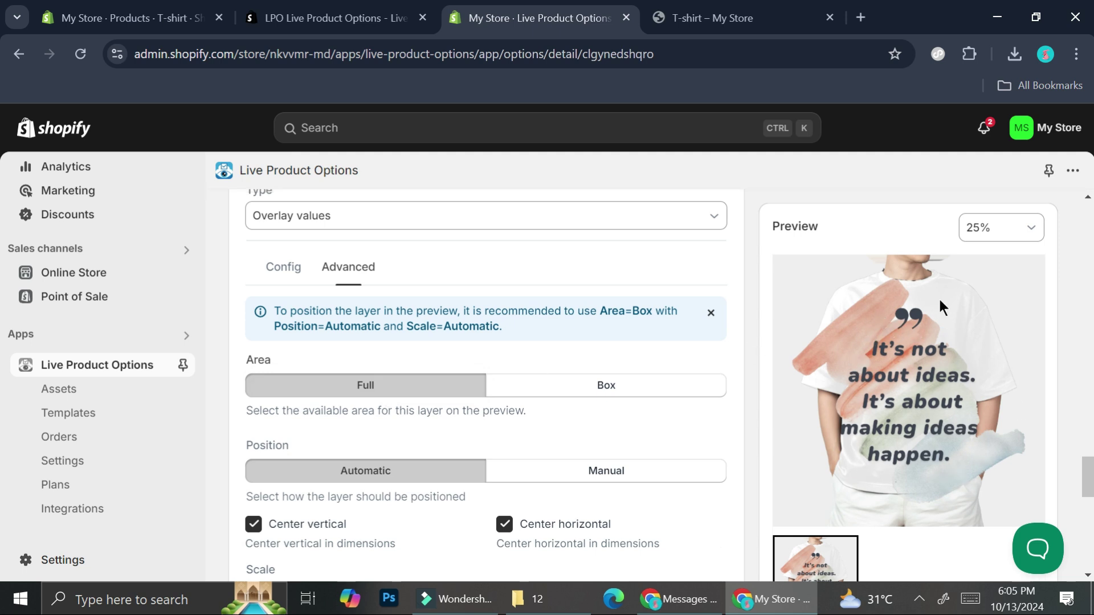
{"action": "left_click", "coordinate": [551, 378]}
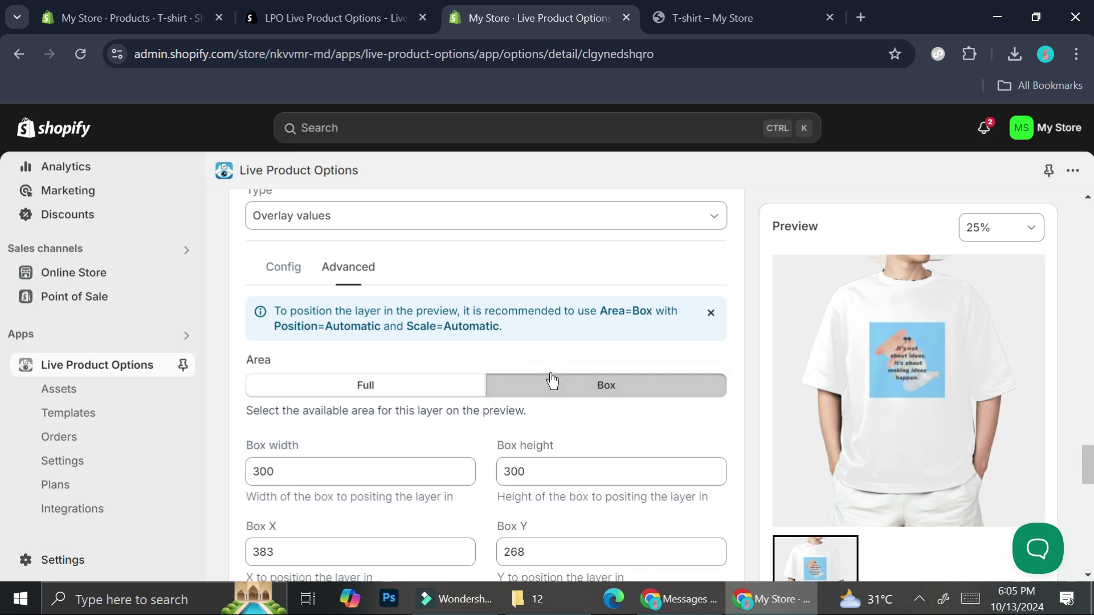
- Move the Design layer's box slightly up on the previewed T-shirt, to about Y 234, and save the product options
{"action": "scroll", "coordinate": [420, 471], "scroll_direction": "down", "scroll_amount": 2}
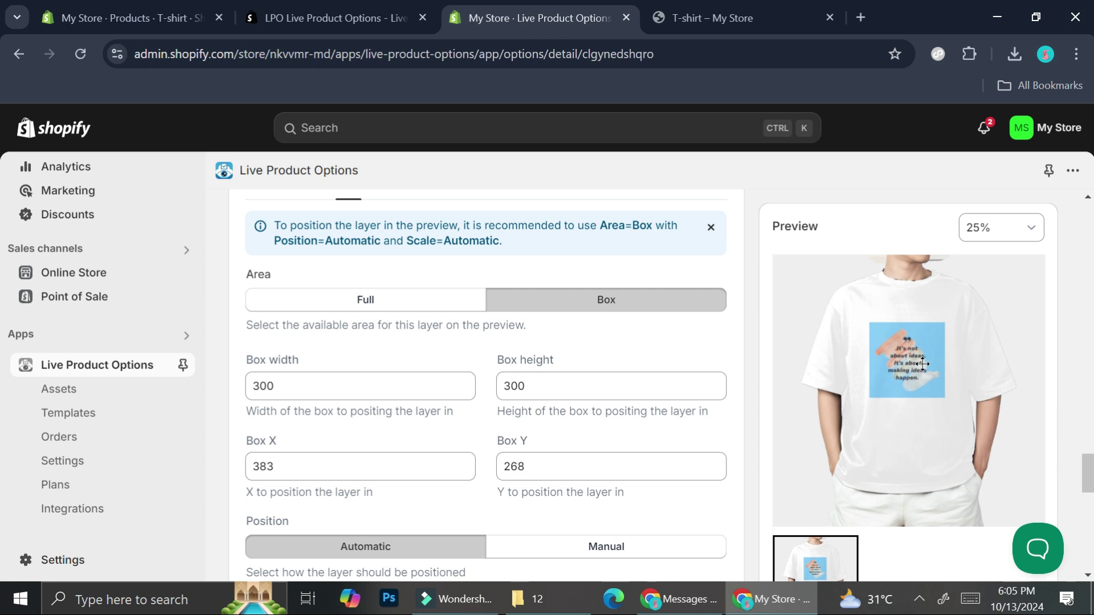
{"action": "mouse_move", "coordinate": [919, 360]}
{"action": "left_mouse_down"}
{"action": "mouse_move", "coordinate": [870, 348]}
{"action": "mouse_move", "coordinate": [935, 368]}
{"action": "mouse_move", "coordinate": [919, 364]}
{"action": "left_mouse_up"}
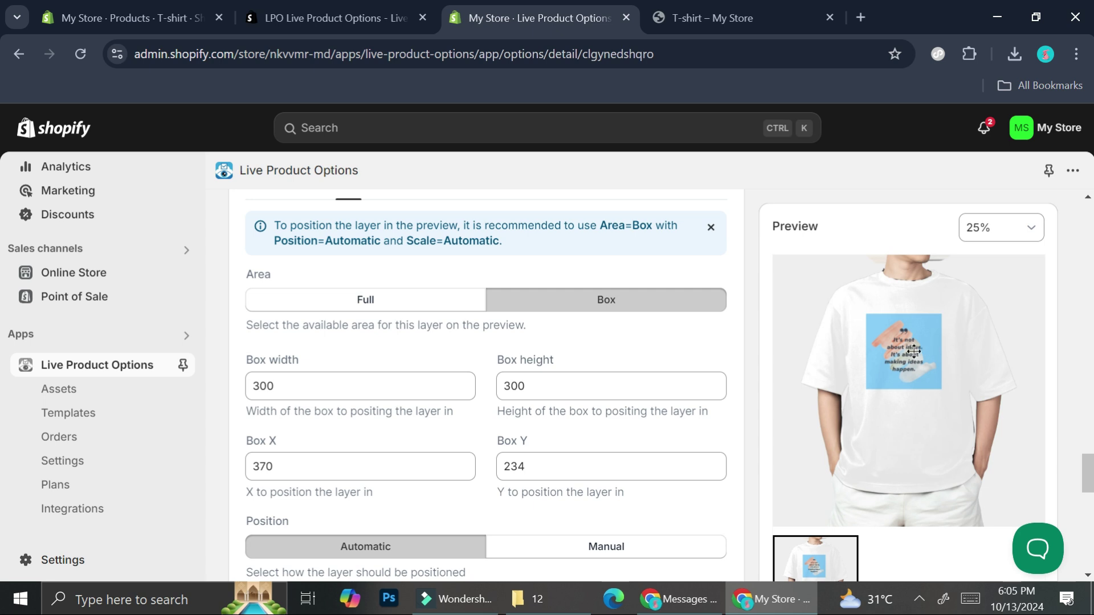
{"action": "left_click_drag", "start_coordinate": [914, 351], "coordinate": [916, 354]}
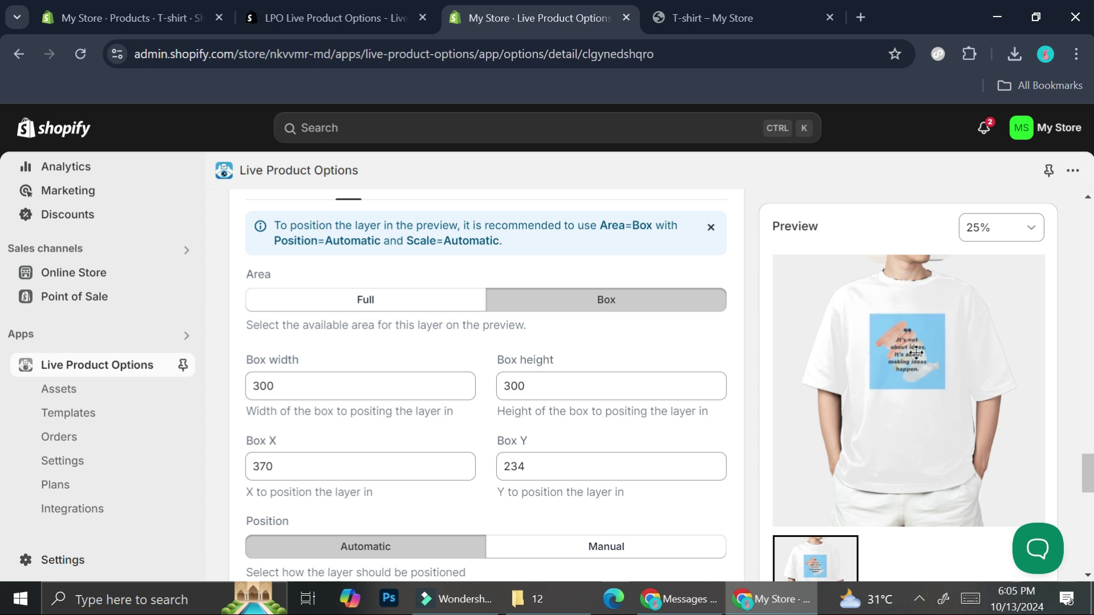
{"action": "scroll", "coordinate": [776, 354], "scroll_direction": "up", "scroll_amount": 15}
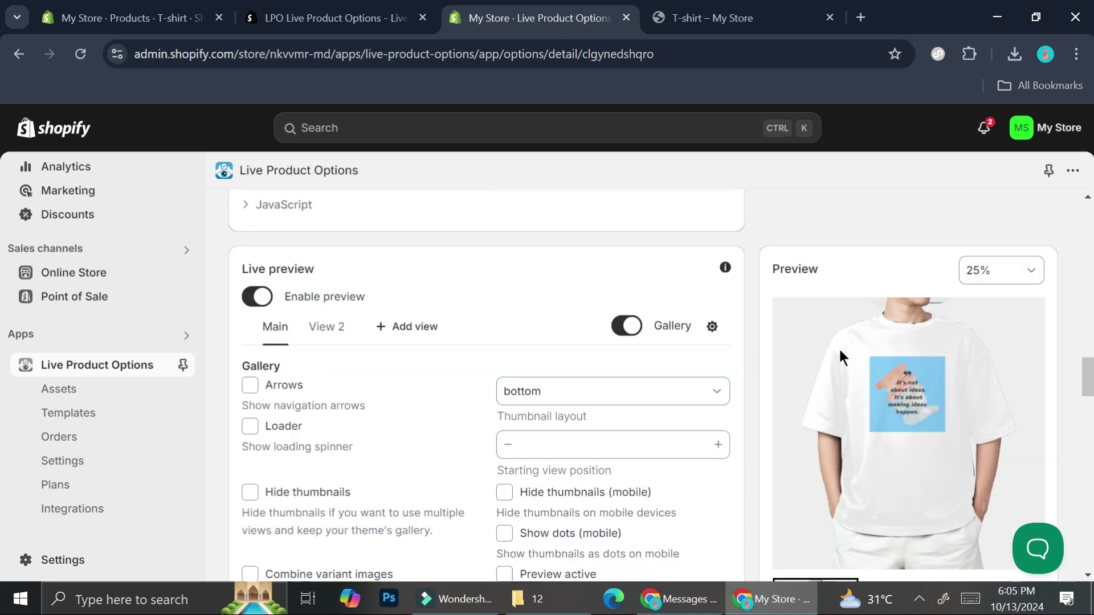
{"action": "scroll", "coordinate": [874, 329], "scroll_direction": "up", "scroll_amount": 10}
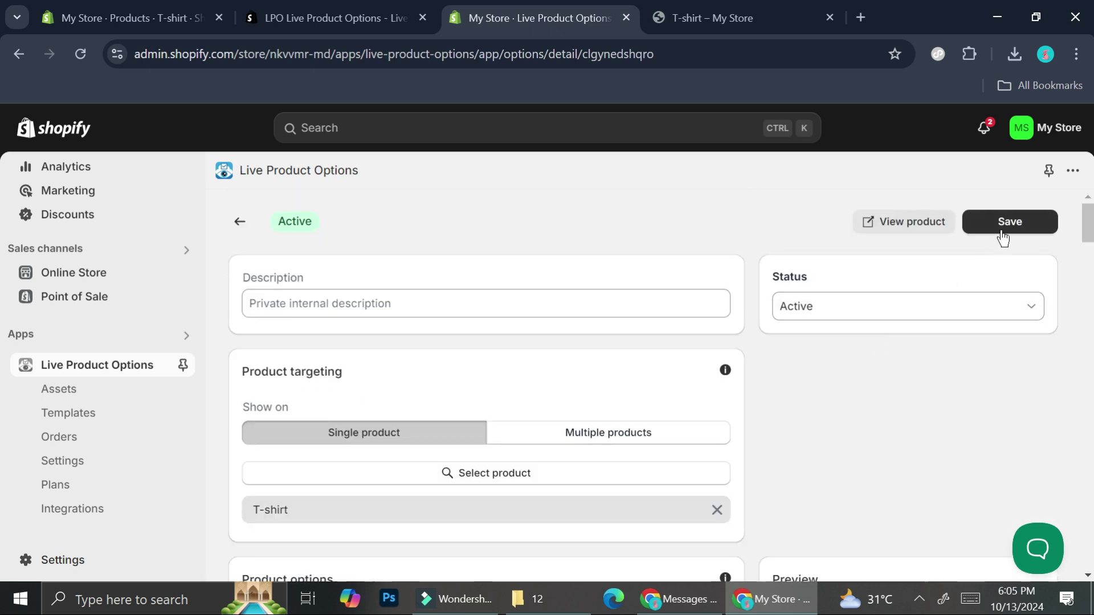
{"action": "left_click", "coordinate": [1003, 233]}
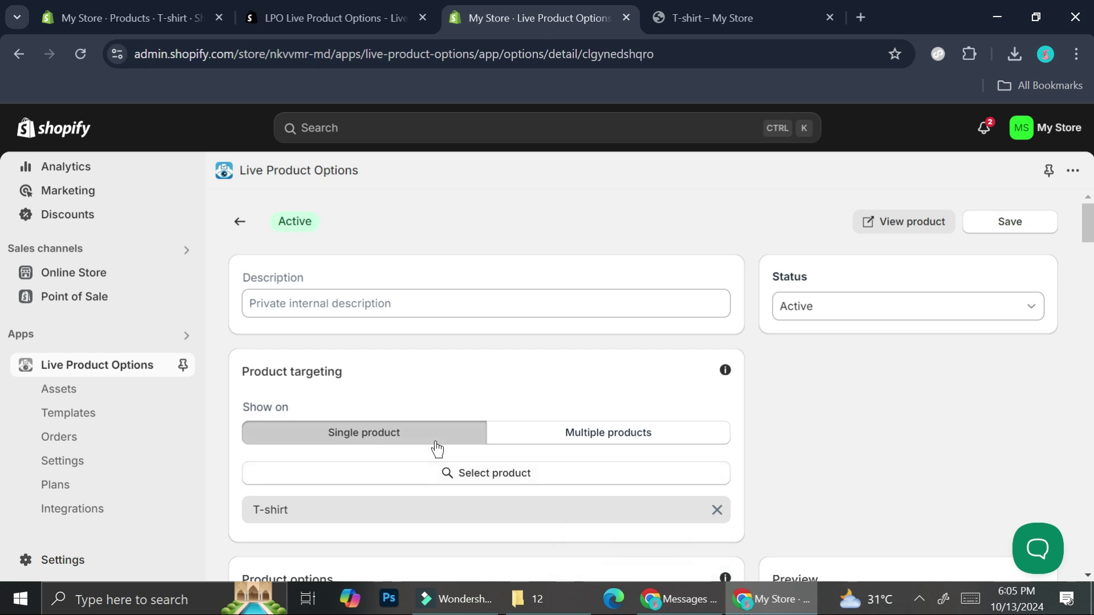
- Review the Design option's Cat, Panda and Quote values and its Design and Color conditions
{"action": "scroll", "coordinate": [437, 446], "scroll_direction": "down", "scroll_amount": 9}
{"action": "scroll", "coordinate": [437, 424], "scroll_direction": "down", "scroll_amount": 5}
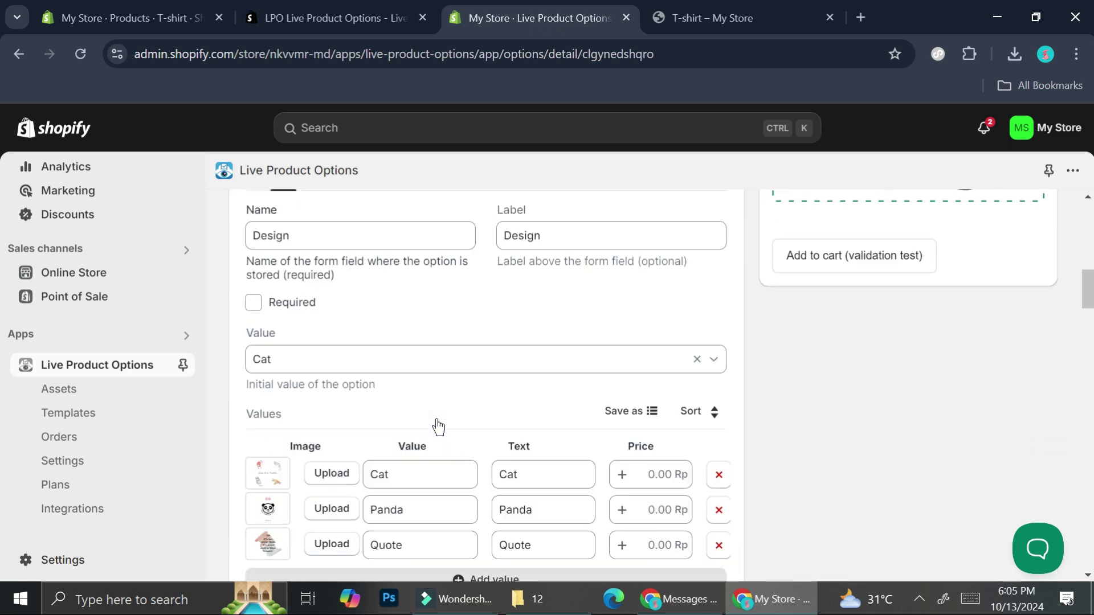
{"action": "scroll", "coordinate": [327, 508], "scroll_direction": "down", "scroll_amount": 2}
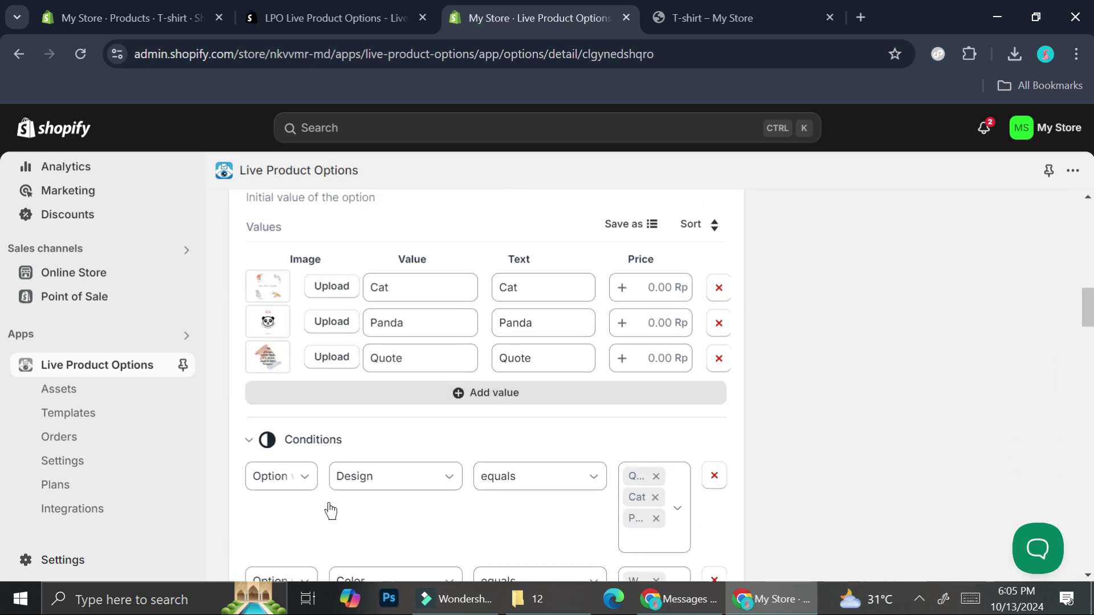
{"action": "left_click", "coordinate": [302, 481]}
{"action": "left_click", "coordinate": [527, 481]}
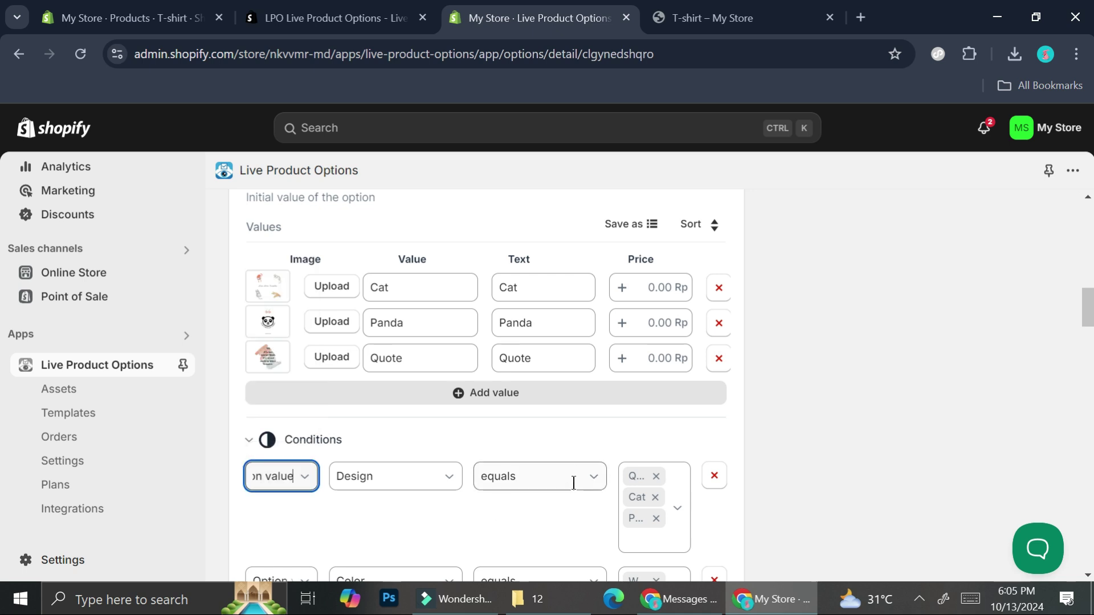
{"action": "scroll", "coordinate": [587, 464], "scroll_direction": "down", "scroll_amount": 3}
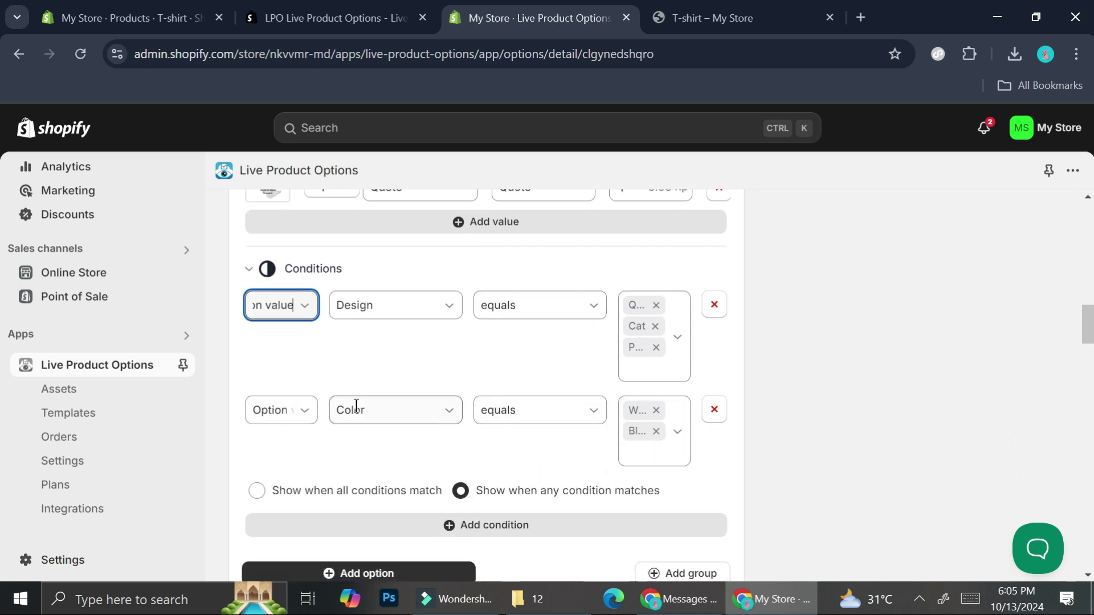
- Switch to the T-shirt storefront page and cycle through the cat, panda and quote design swatches to test the live preview
{"action": "key", "text": "ctrl+Tab"}
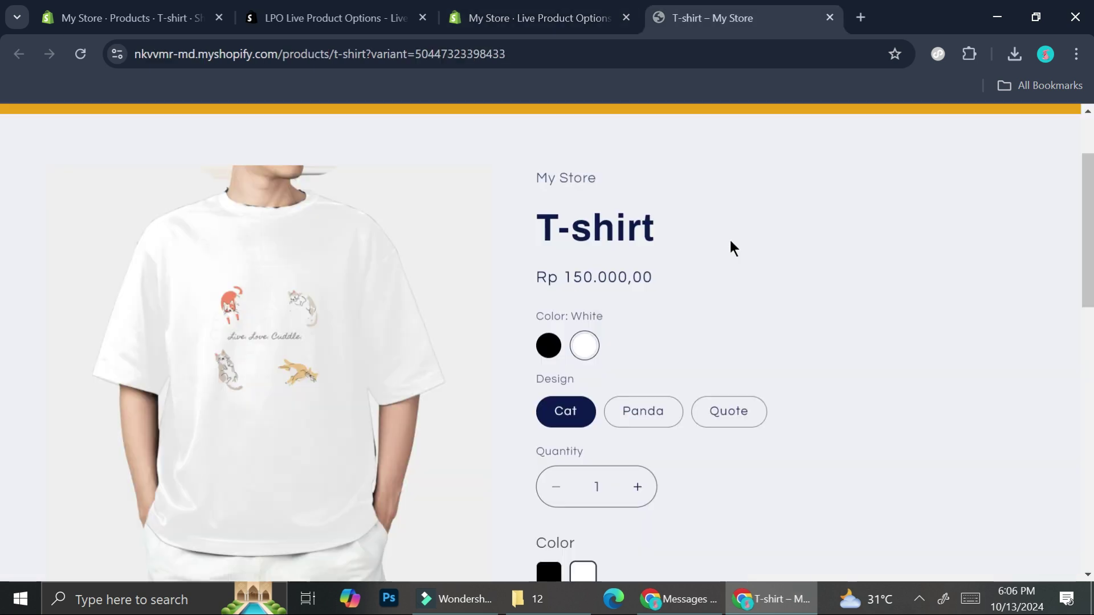
{"action": "scroll", "coordinate": [408, 281], "scroll_direction": "down", "scroll_amount": 6}
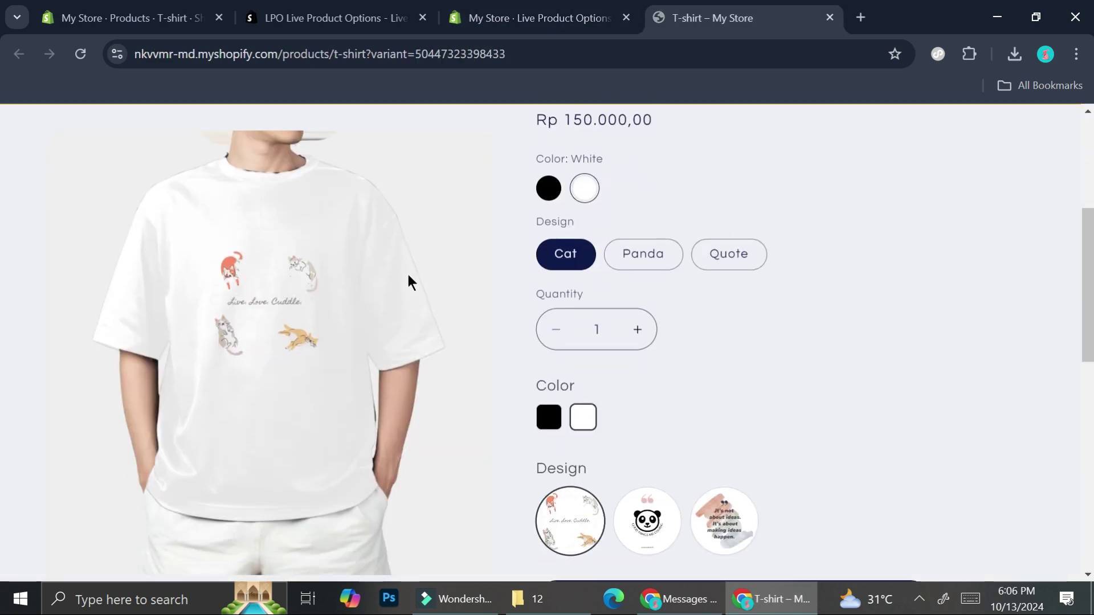
{"action": "scroll", "coordinate": [265, 330], "scroll_direction": "up", "scroll_amount": 2}
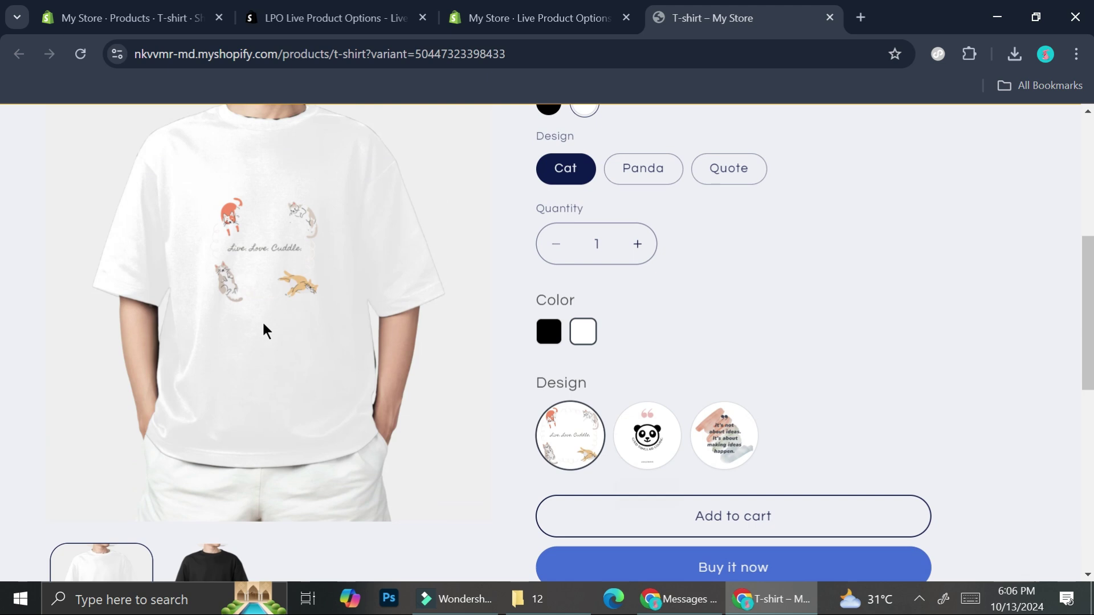
{"action": "left_click", "coordinate": [647, 441]}
{"action": "left_click", "coordinate": [723, 447]}
{"action": "left_click", "coordinate": [647, 456]}
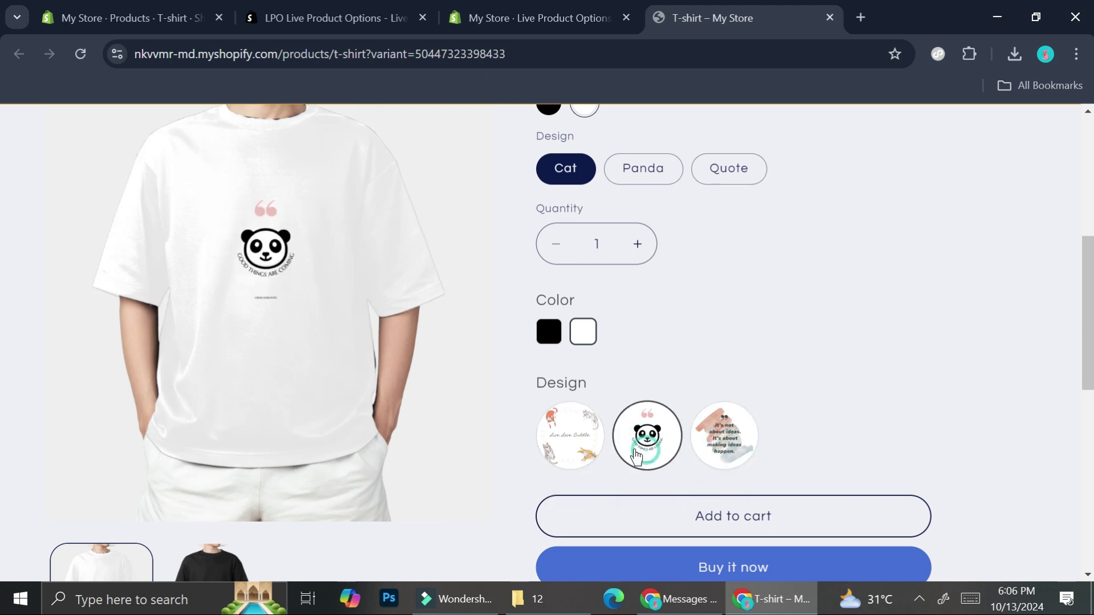
{"action": "left_click", "coordinate": [570, 450]}
{"action": "left_click", "coordinate": [633, 455]}
{"action": "left_click", "coordinate": [725, 440]}
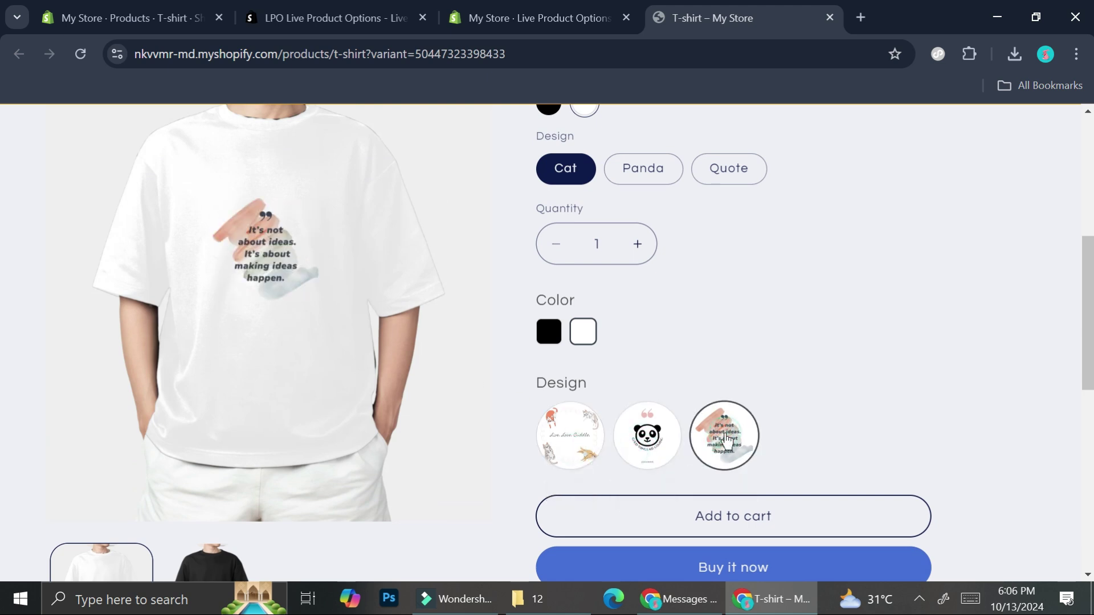
{"action": "left_click", "coordinate": [660, 444]}
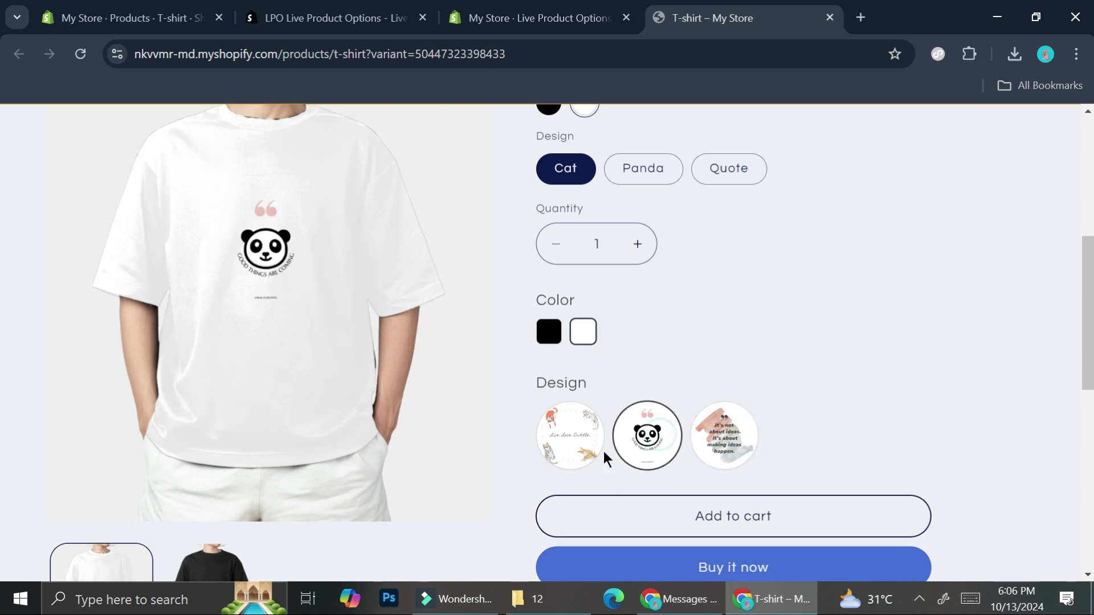
{"action": "left_click", "coordinate": [596, 456]}
{"action": "left_click", "coordinate": [671, 452]}
{"action": "left_click", "coordinate": [481, 17]}
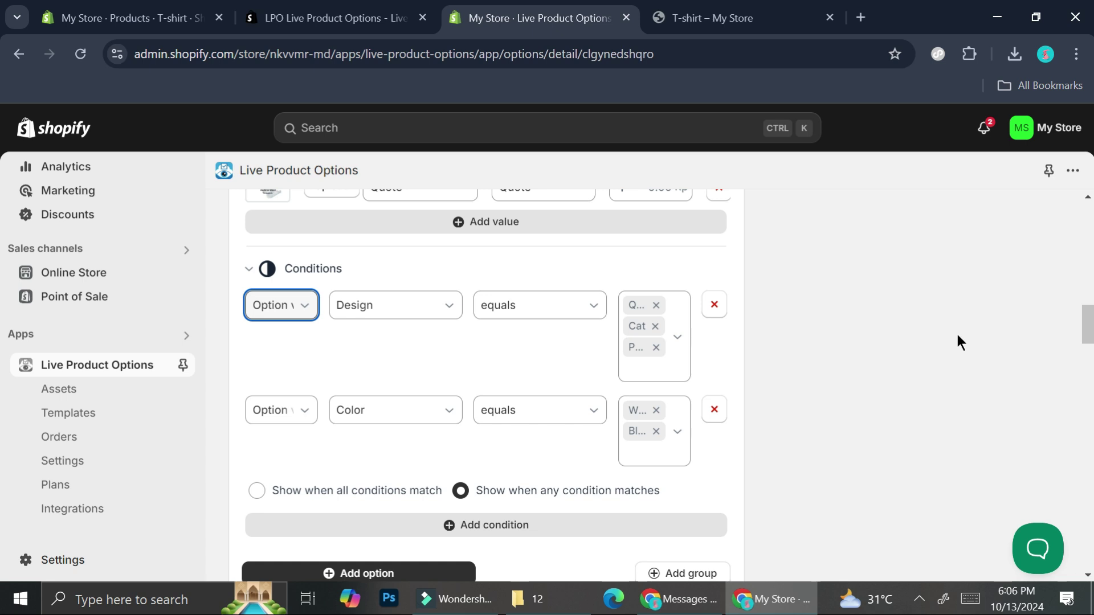
{"action": "left_click", "coordinate": [706, 18]}
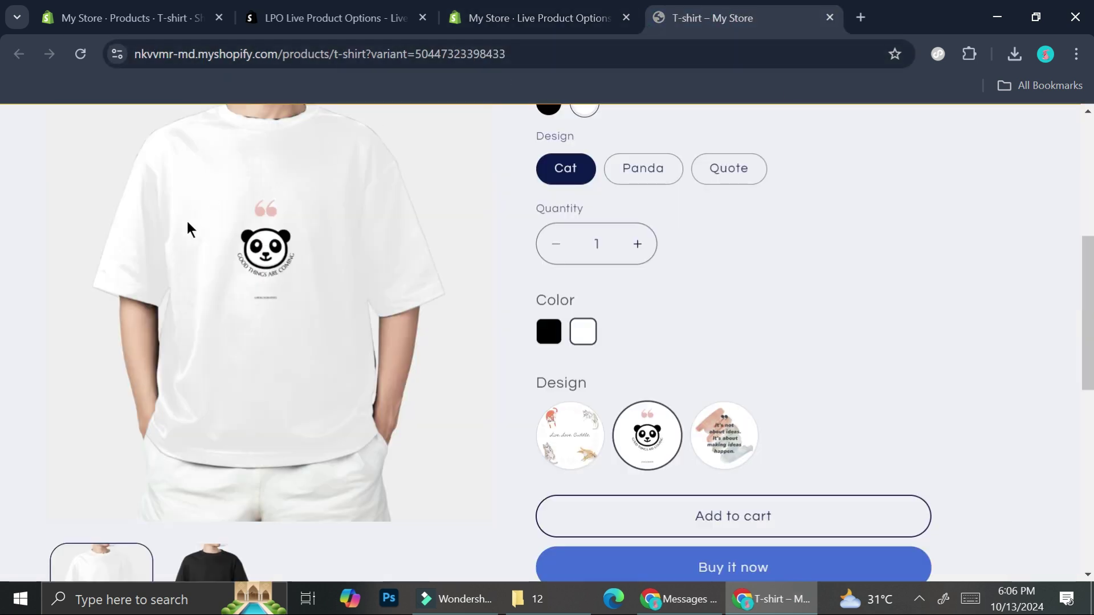